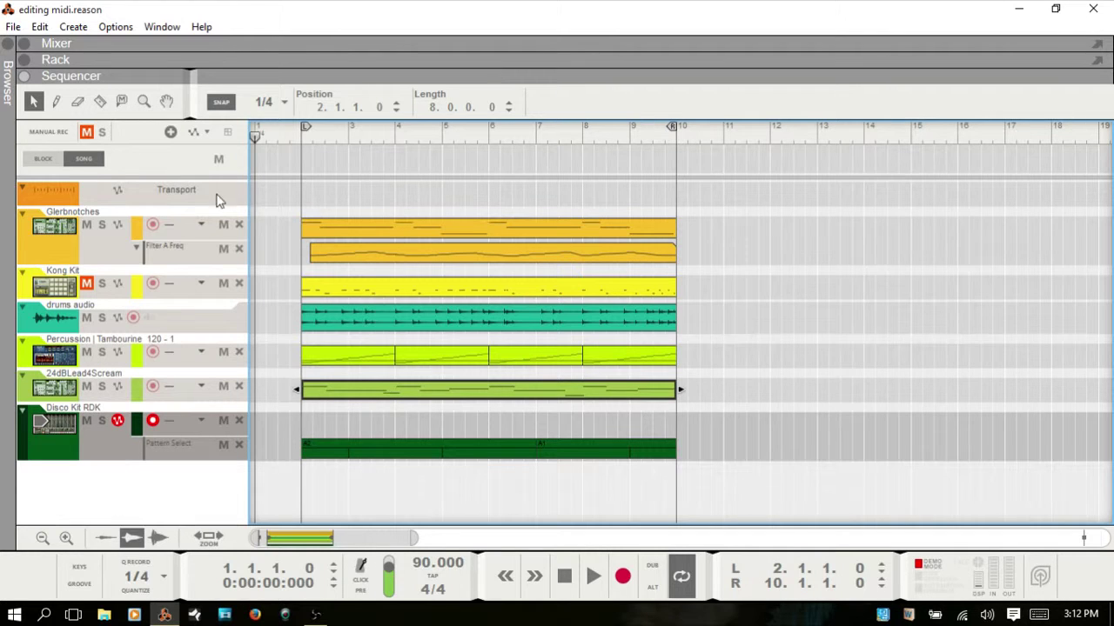
Select the Glerbnotches, drums audio, Percussion, 24dBLead4Scream and Disco Kit RDK tracks one after another in the track list
left_click(99, 243)
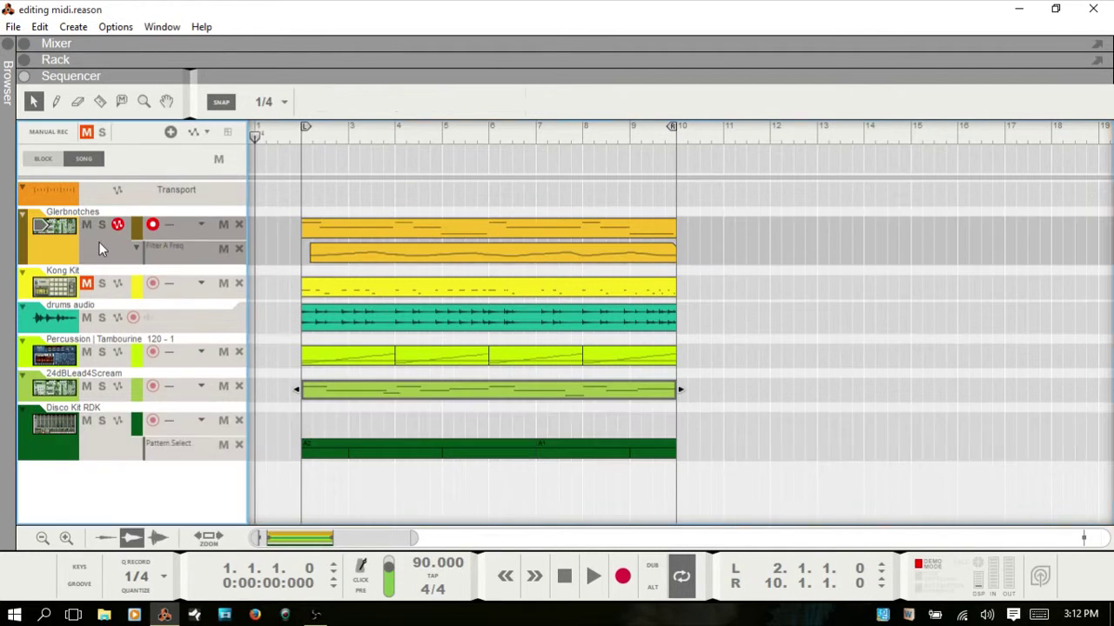
left_click(112, 304)
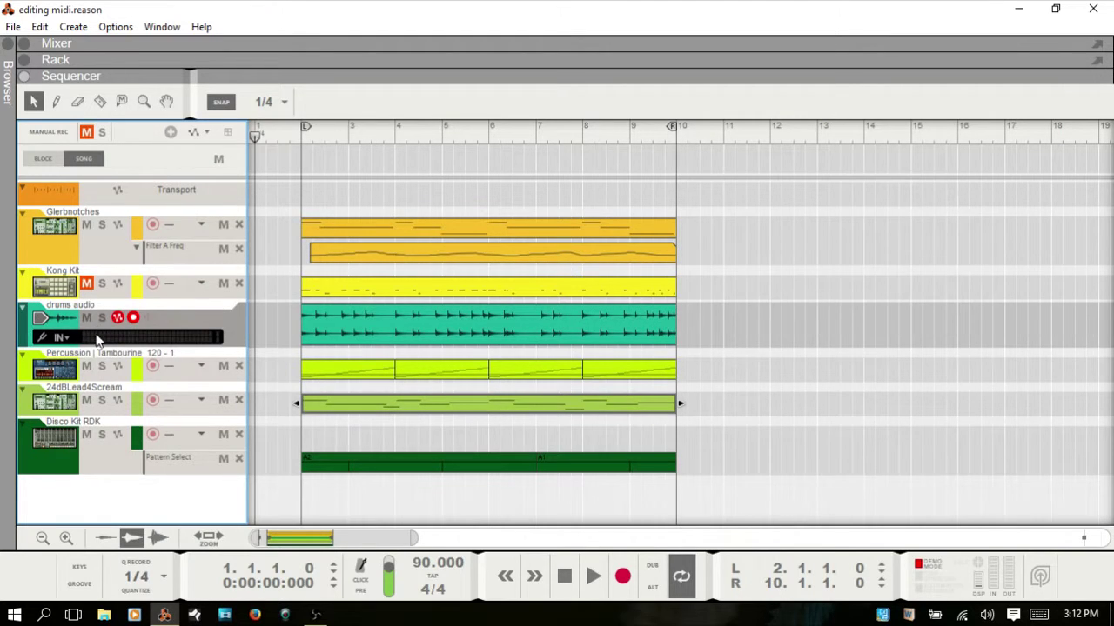
left_click(110, 383)
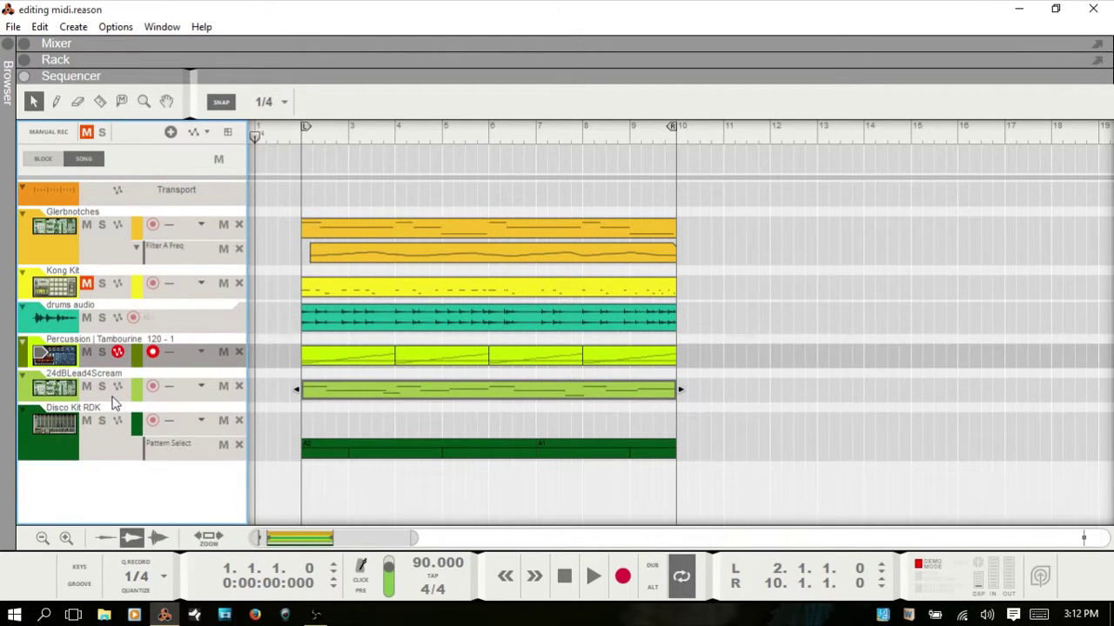
left_click(111, 402)
left_click(107, 452)
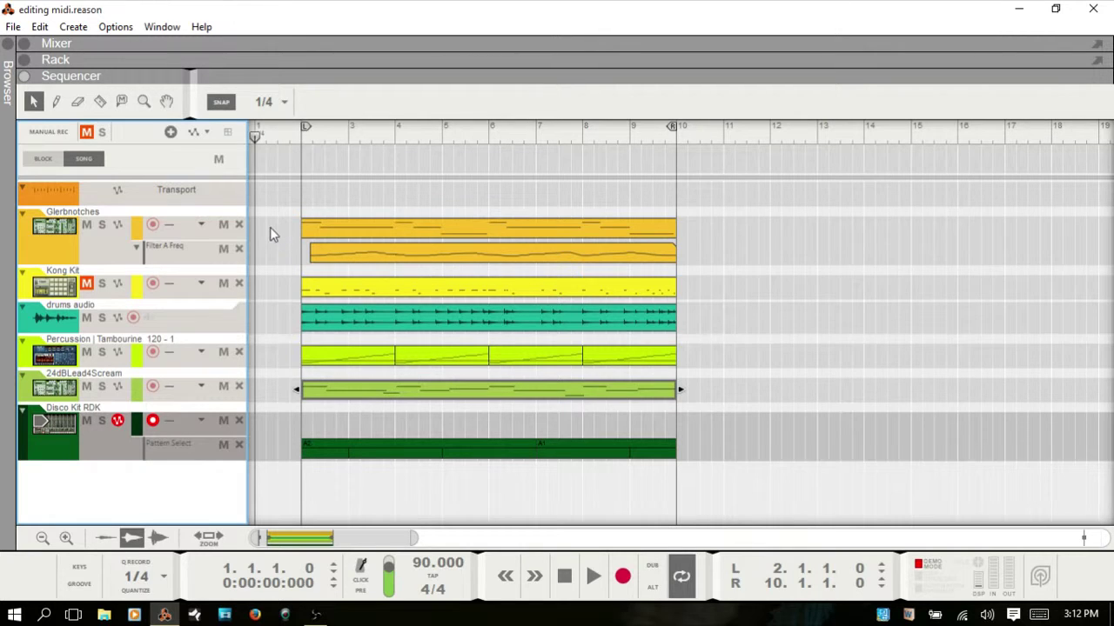
Inspect the Glerbnotches note and Filter A Freq clips, opening the note clip in Edit Mode and returning to the arrangement
left_click(356, 231)
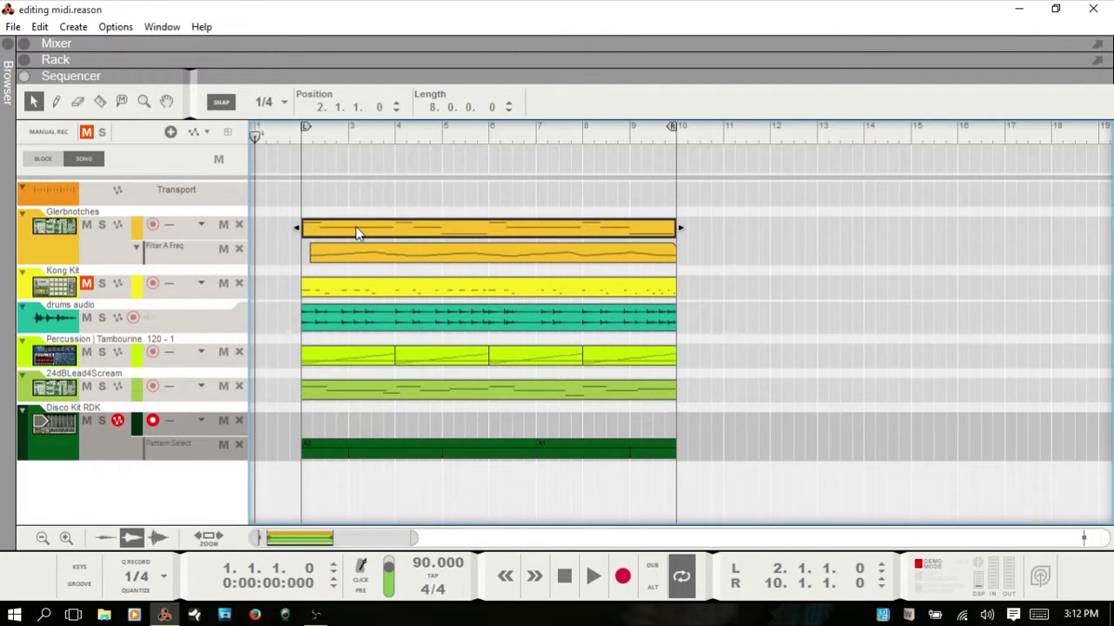
left_click(393, 261)
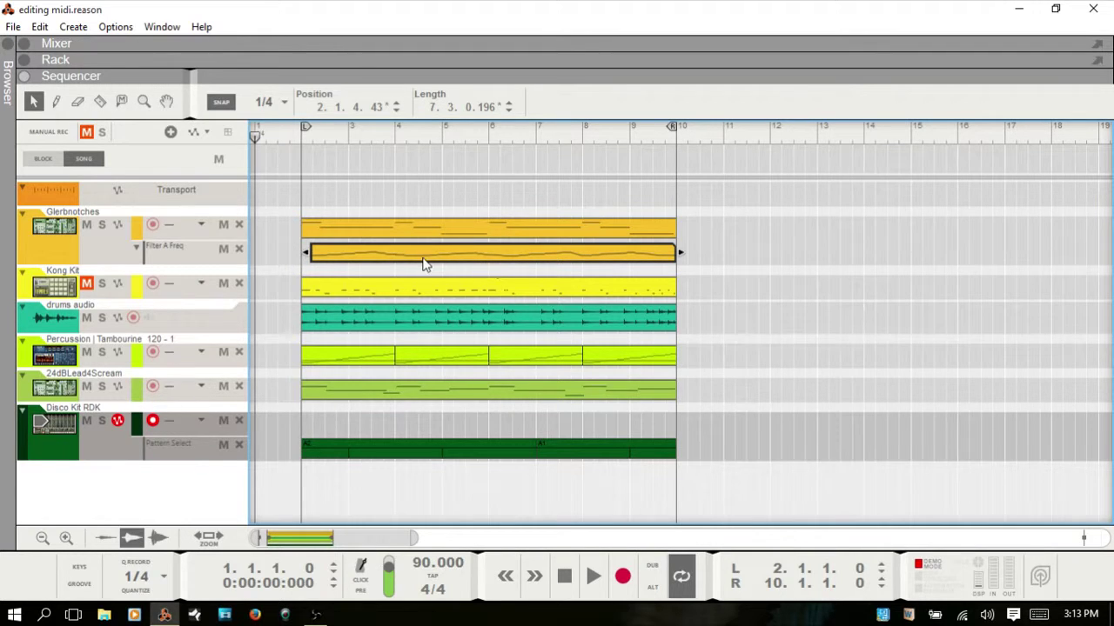
left_click(478, 231)
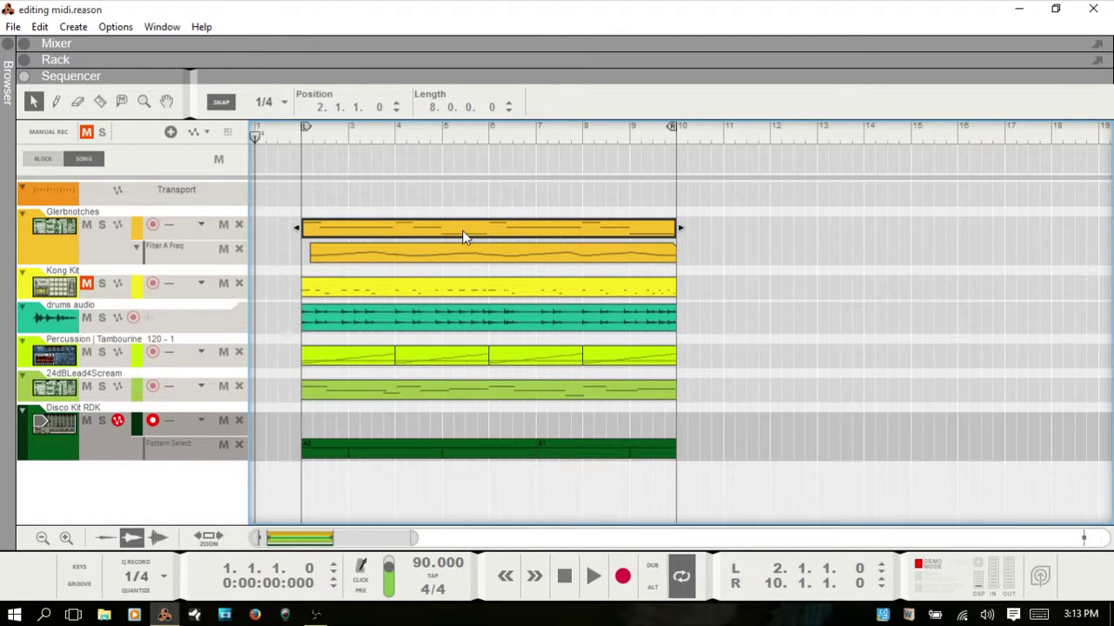
double_click(463, 231)
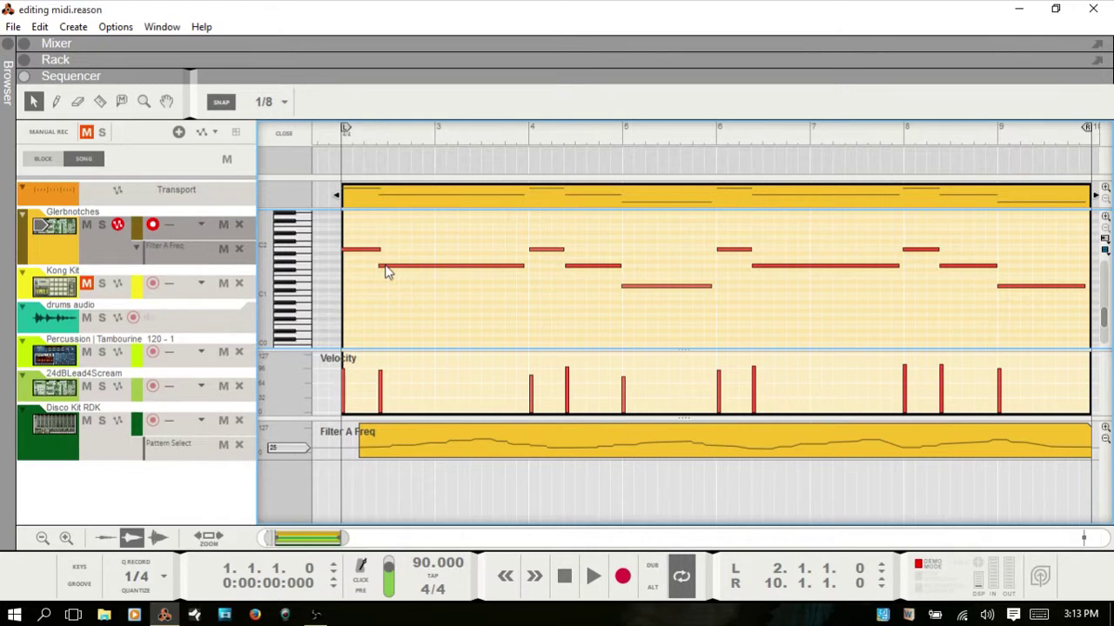
key("ctrl+e")
Open the drums audio clip for inline editing to view its slices, and close it again
left_click(435, 324)
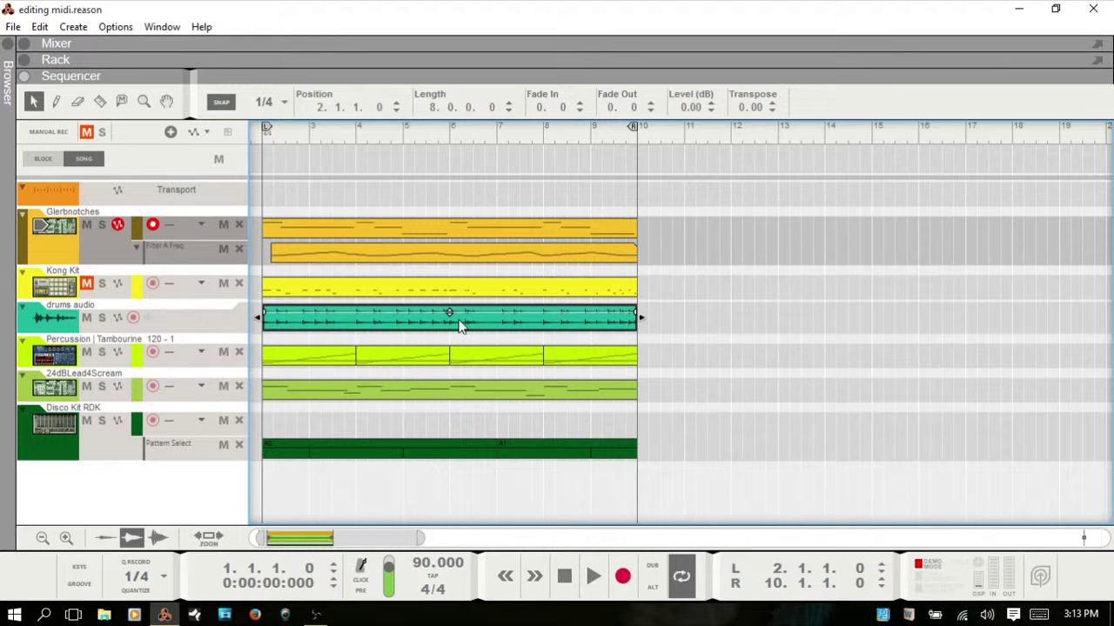
double_click(458, 322)
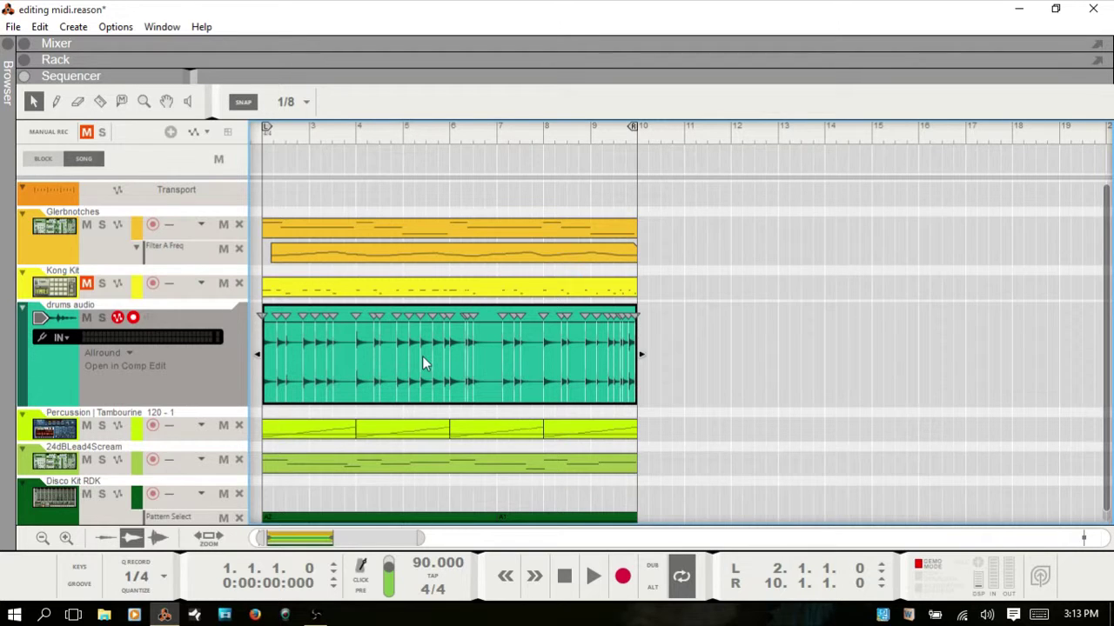
key("Escape")
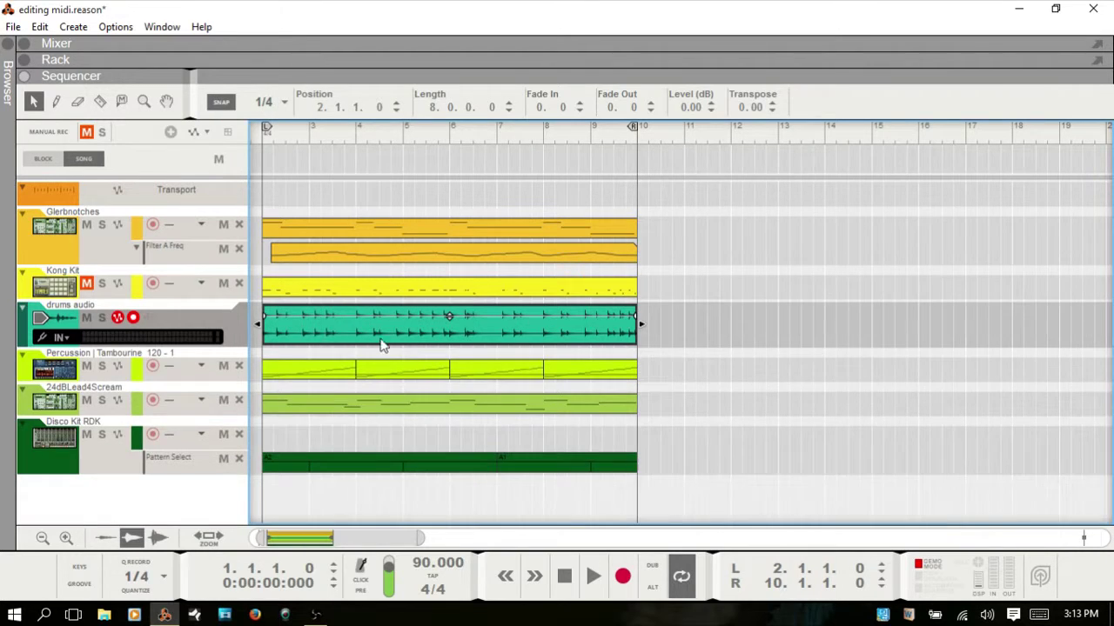
Open the Glerbnotches Filter A Freq automation clip inline, select individual automation points to inspect them, and close the clip
left_click(388, 264)
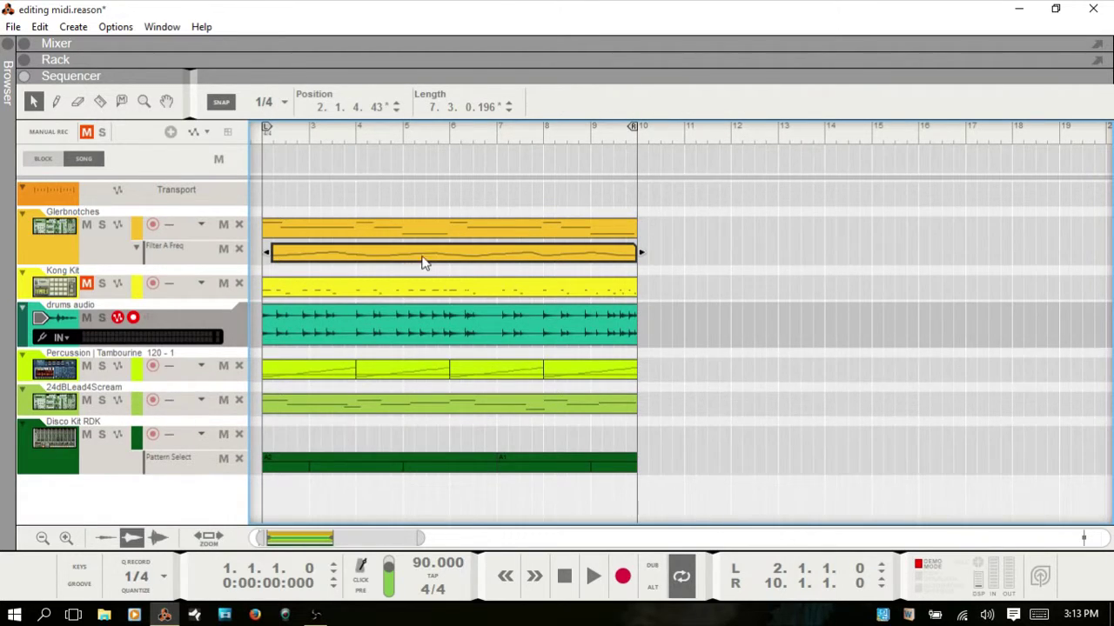
double_click(437, 258)
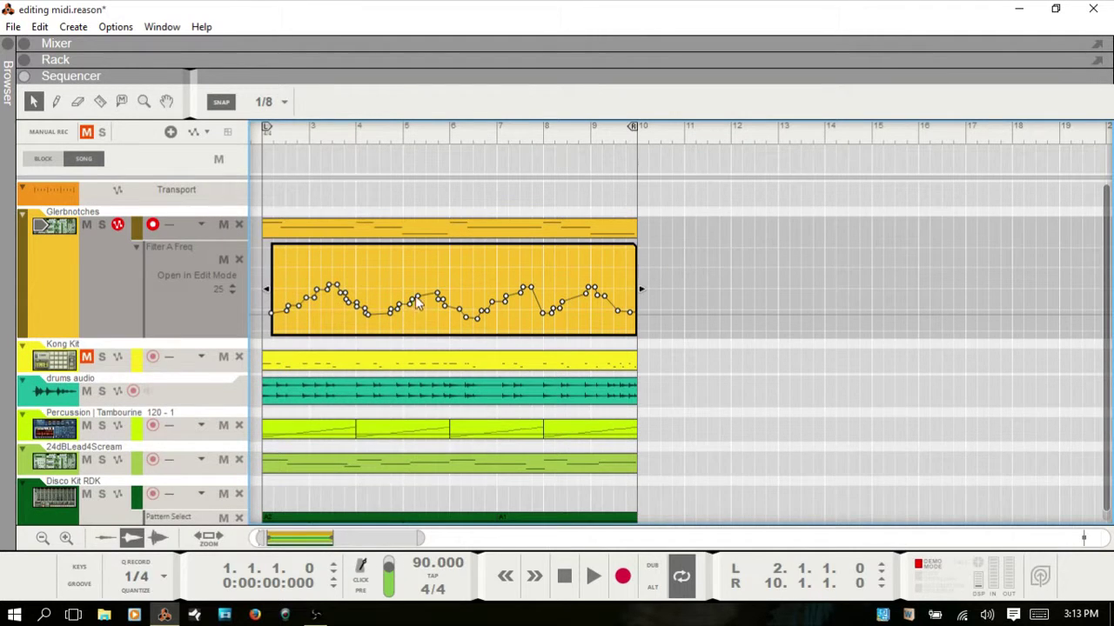
left_click(438, 295)
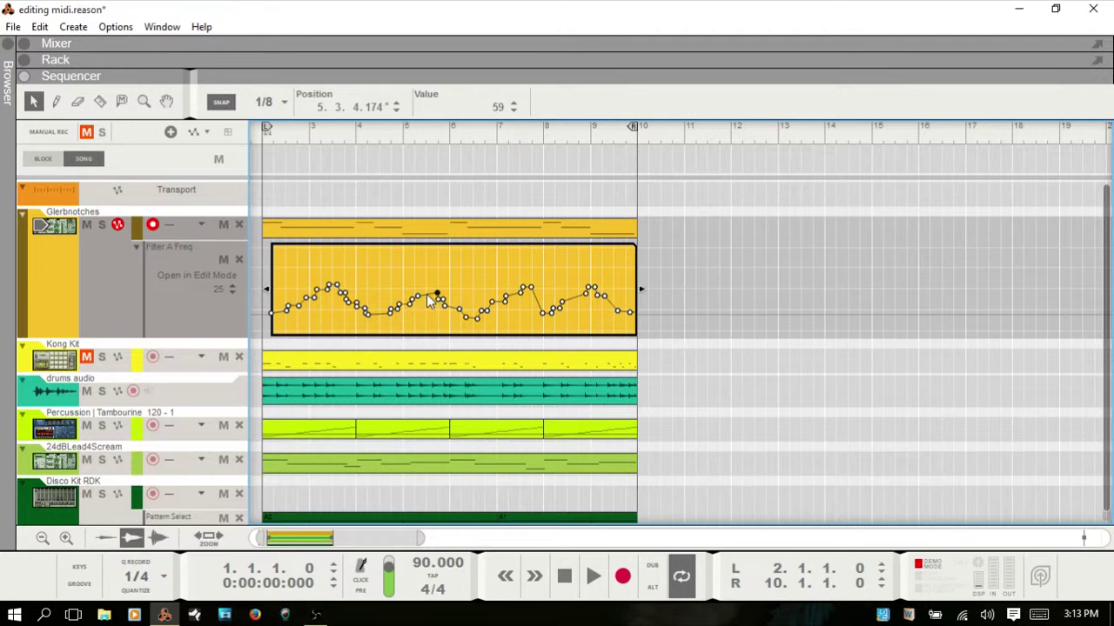
left_click(417, 296)
left_click(412, 300)
key("Return")
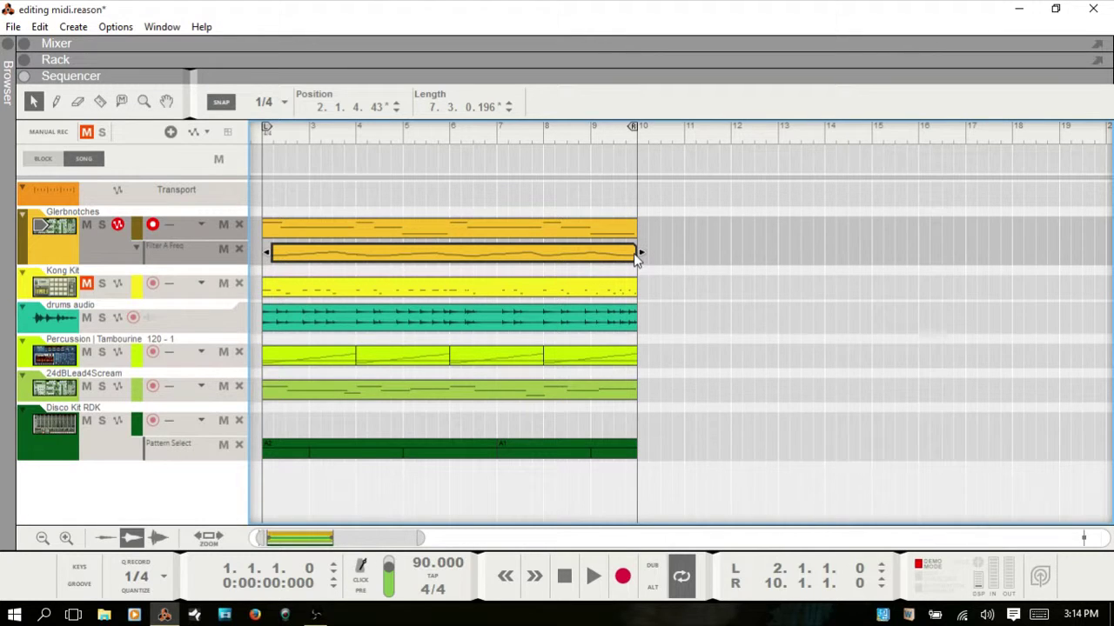
Reverse the audio clip on the drums audio track
left_click(66, 537)
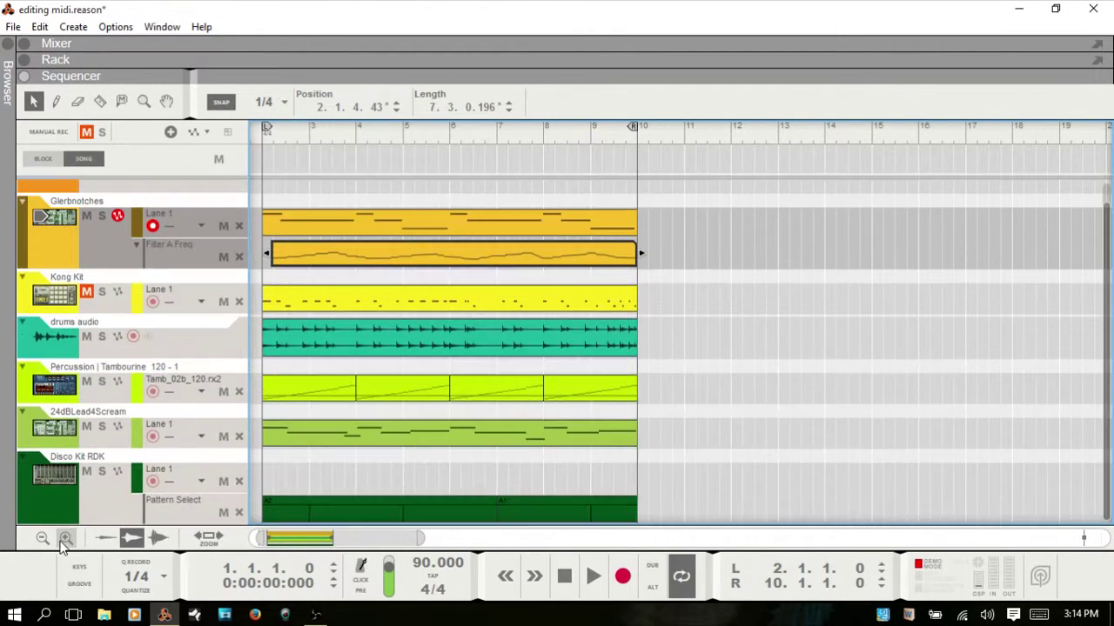
left_click(65, 538)
left_click(65, 538)
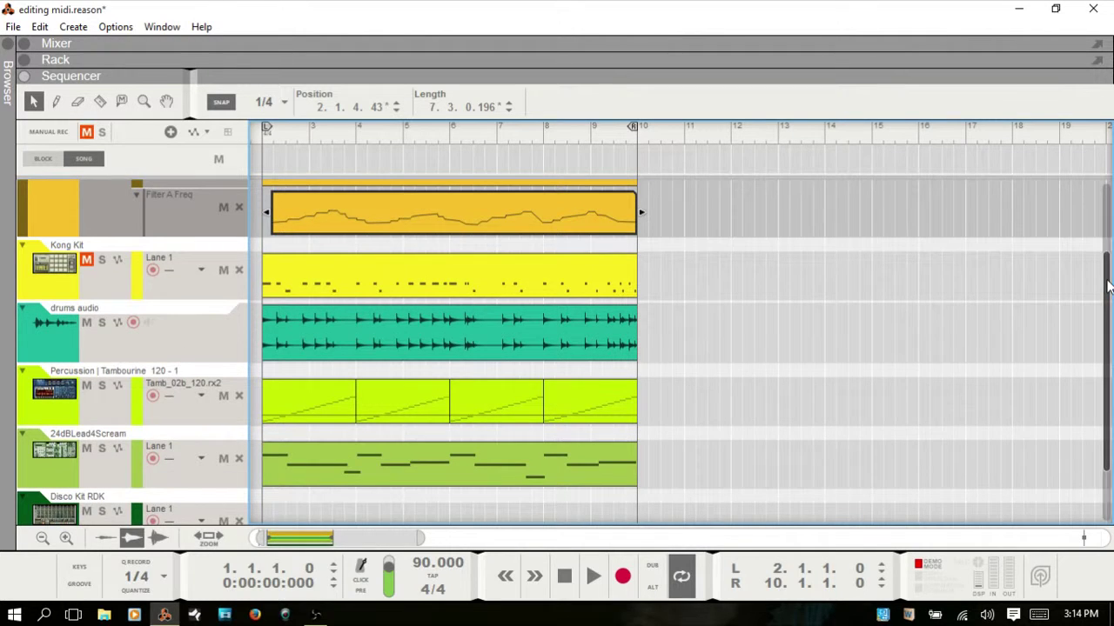
scroll(1082, 280, "up", 3)
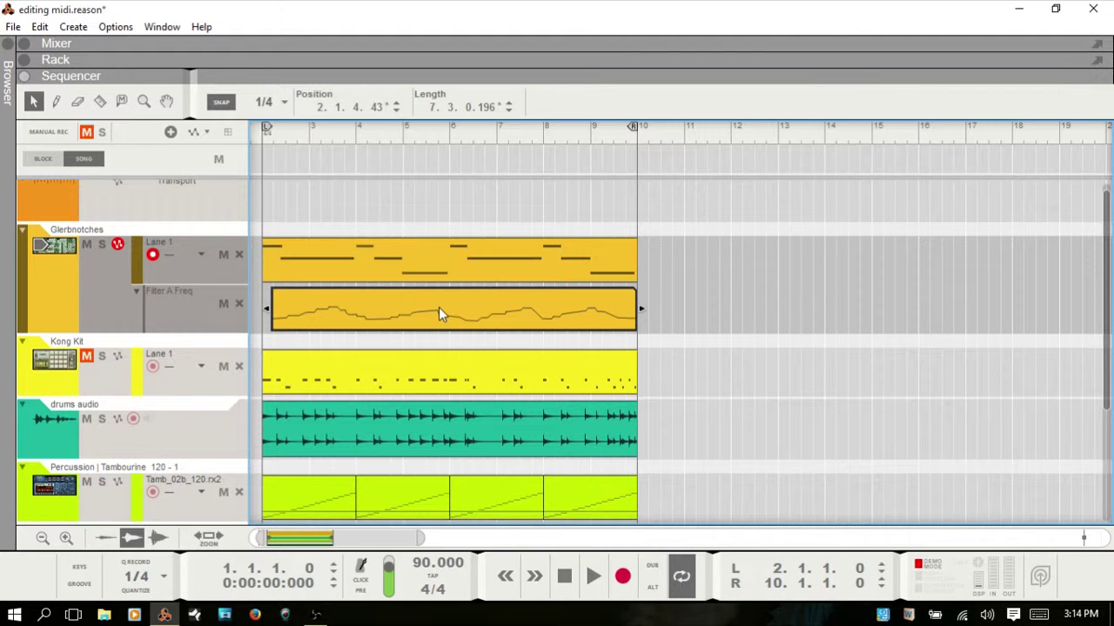
scroll(608, 310, "down", 2)
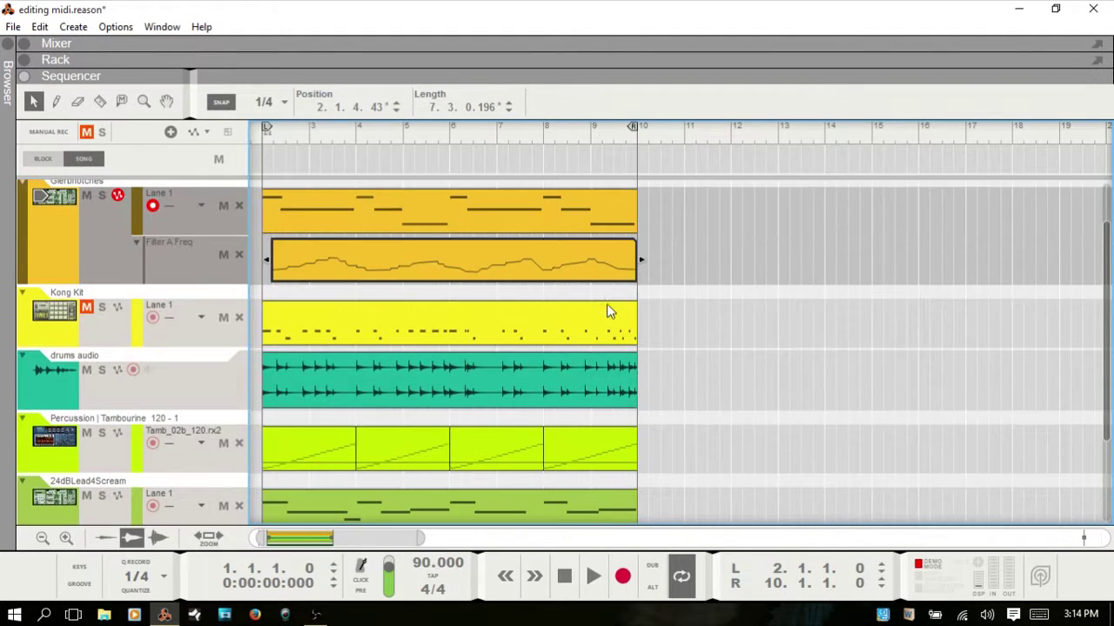
left_click(409, 399)
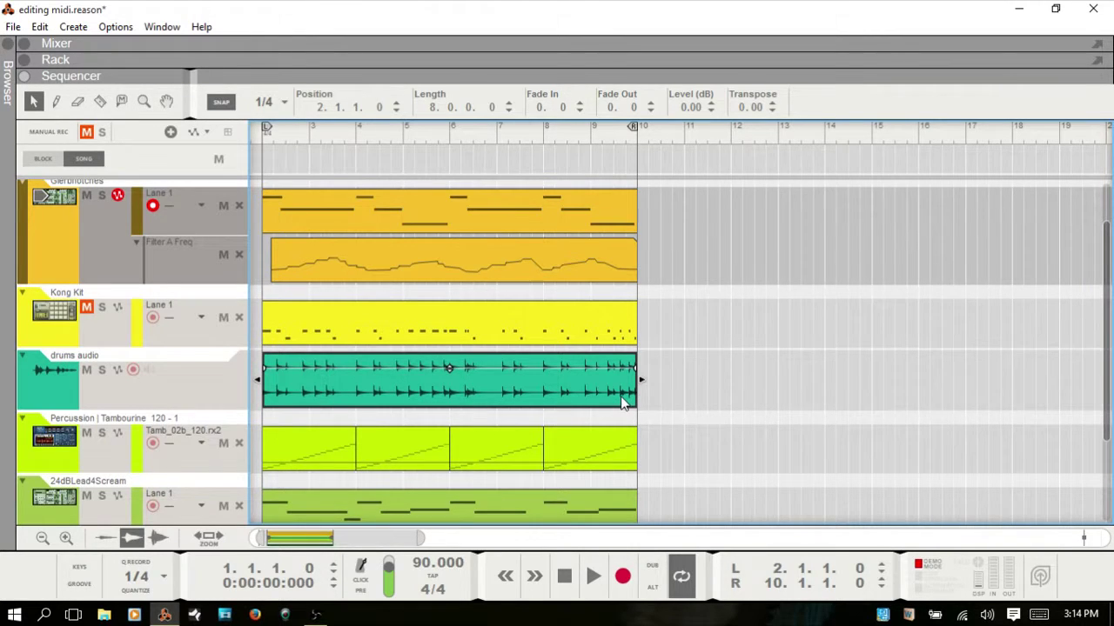
right_click(432, 384)
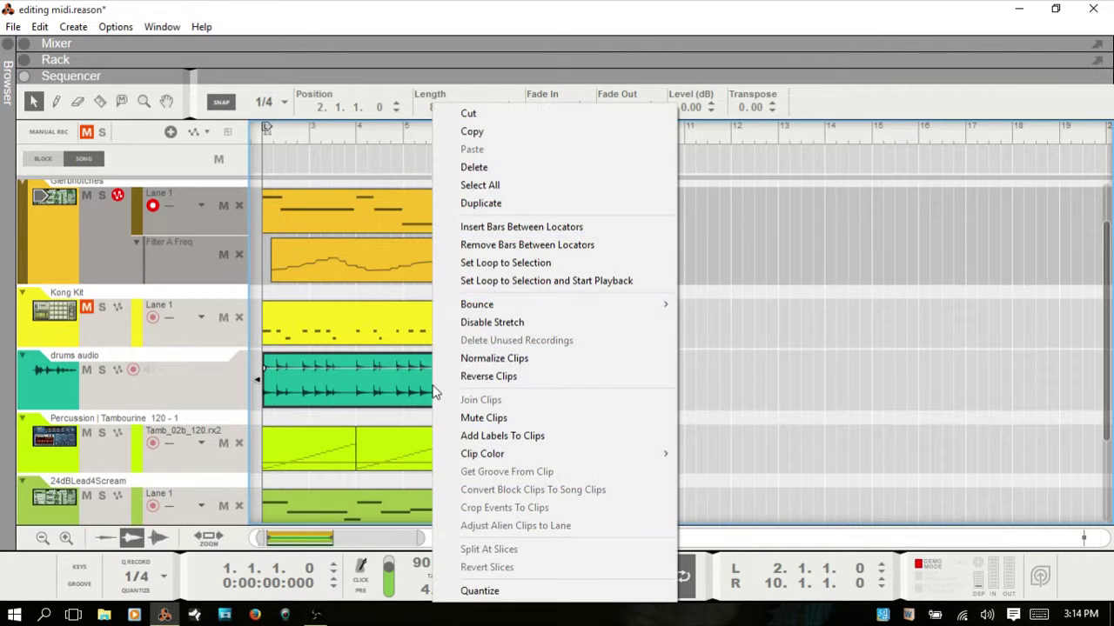
left_click(486, 379)
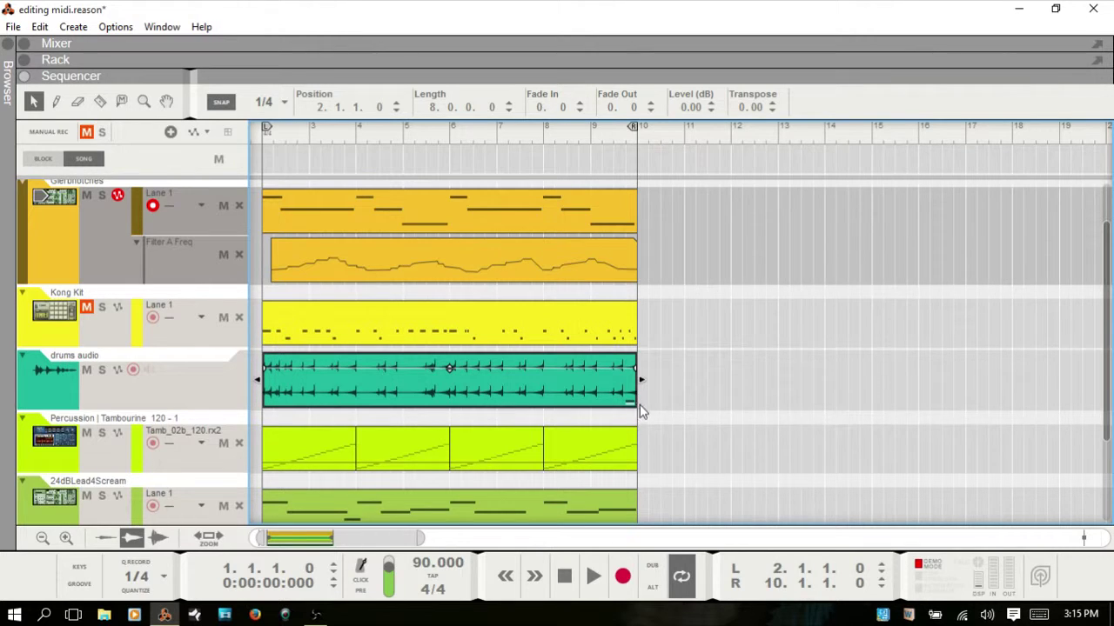
View the reversed drums audio clip in Comp Edit and return to the arrangement
double_click(441, 384)
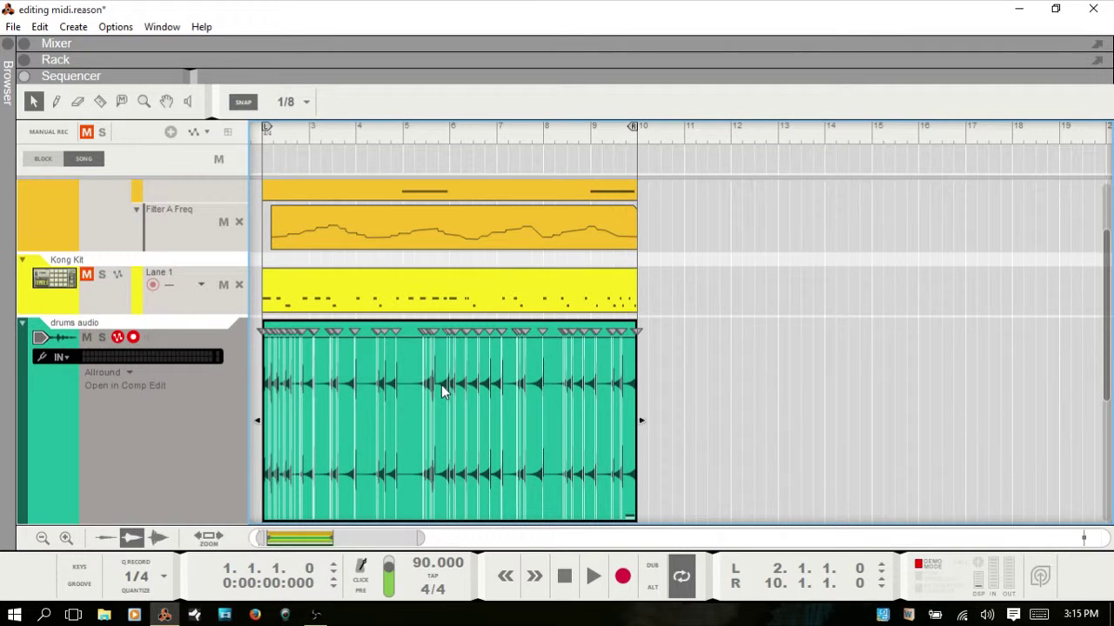
left_click(113, 388)
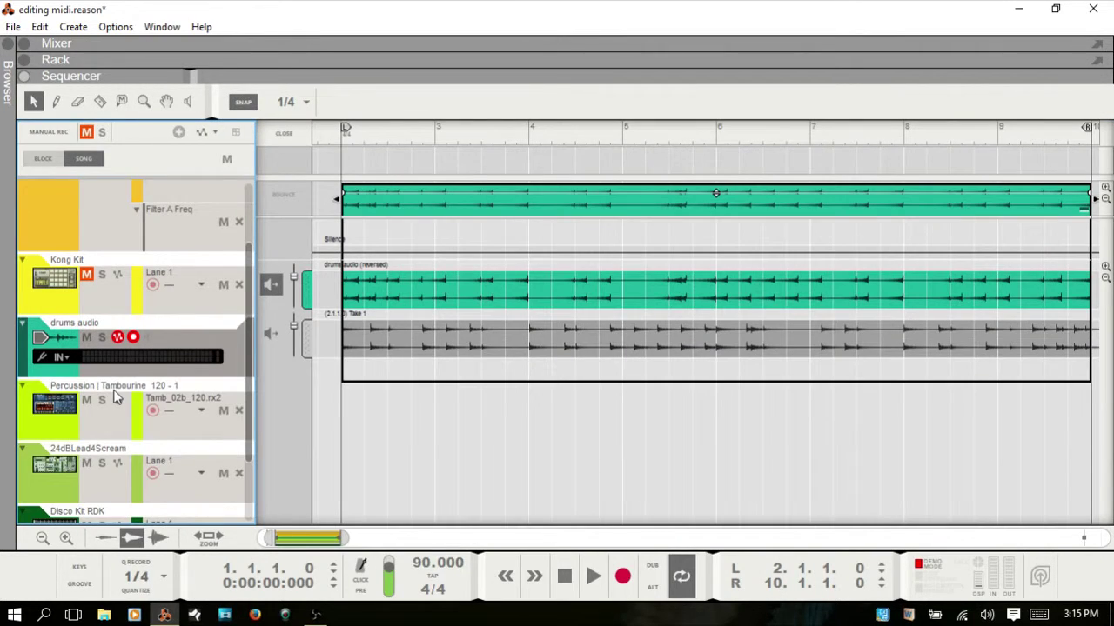
left_click(116, 397)
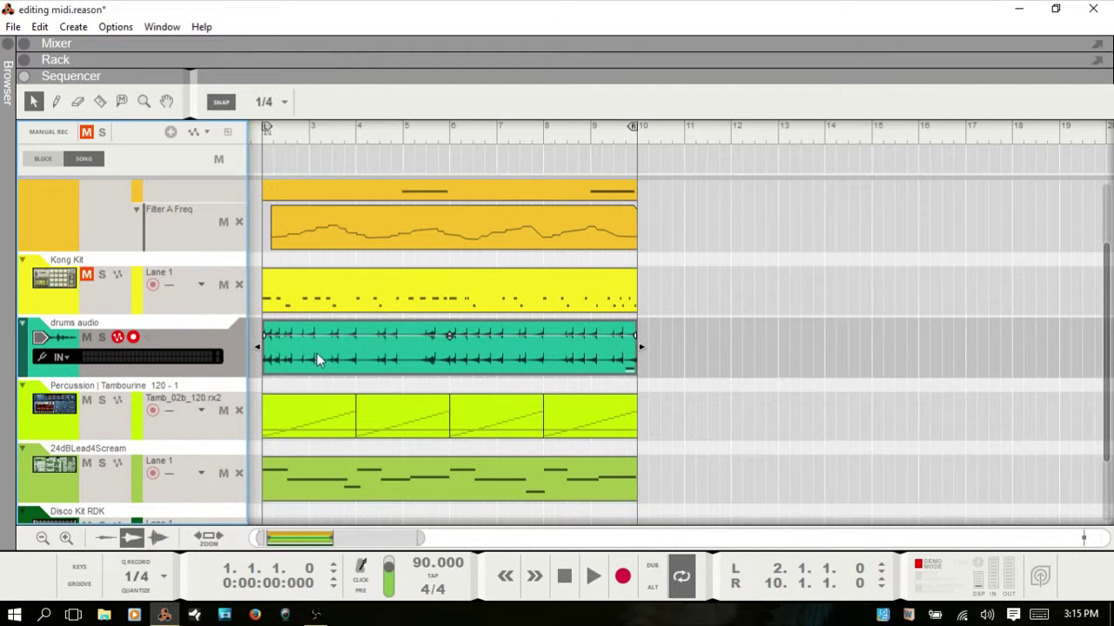
Reopen the drums clip's comp editor, switch the active take to Take 1 and back to the reversed take, and leave the editor
left_click(415, 338)
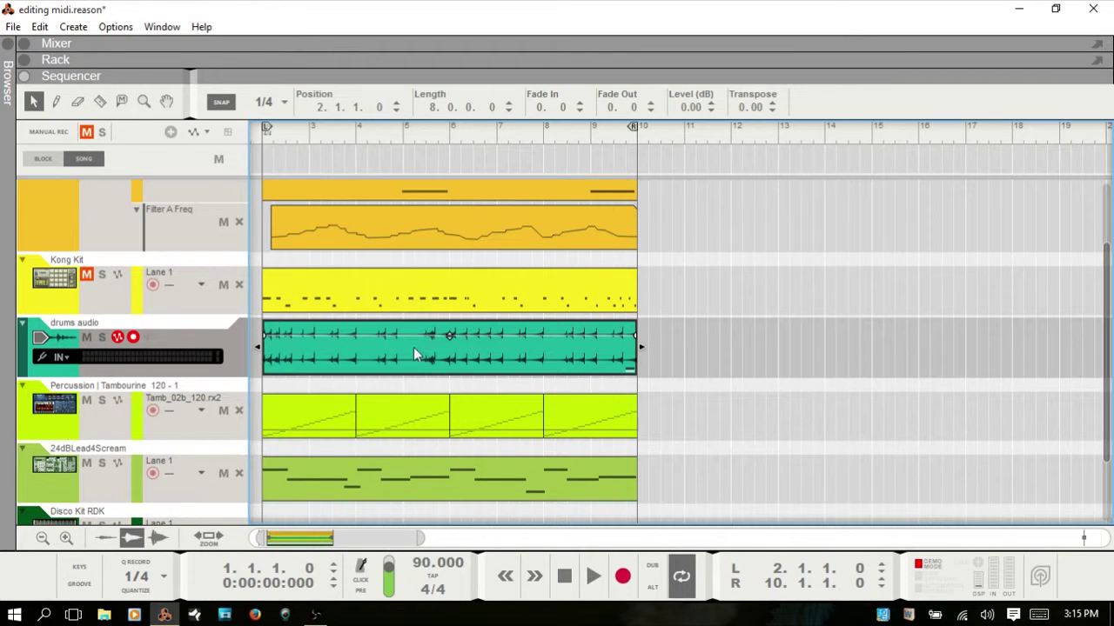
double_click(500, 373)
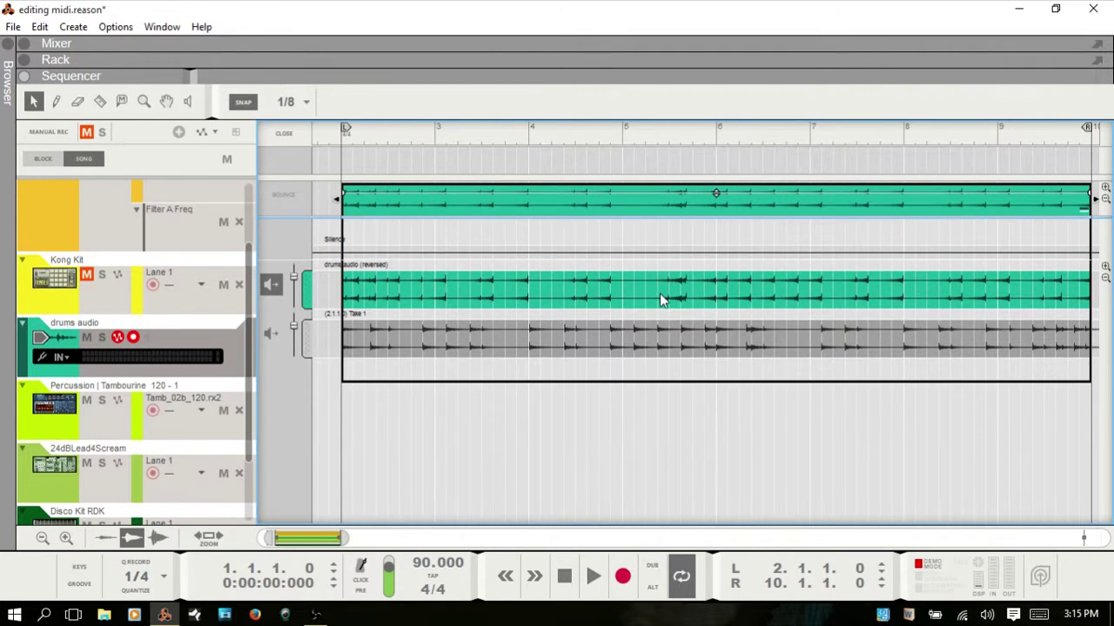
left_click(272, 291)
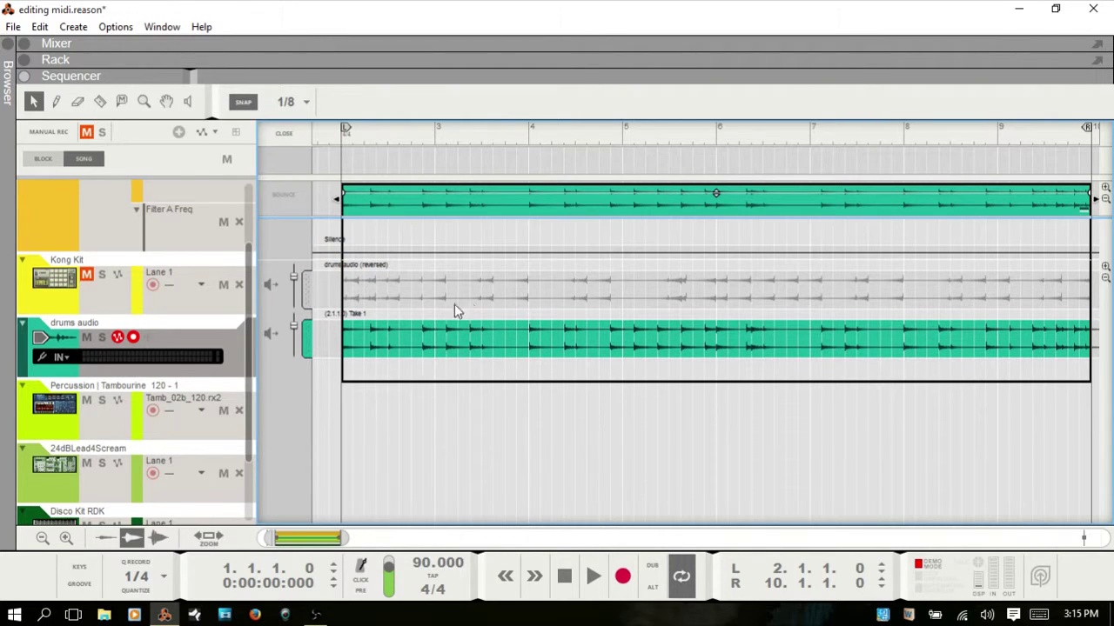
left_click(271, 285)
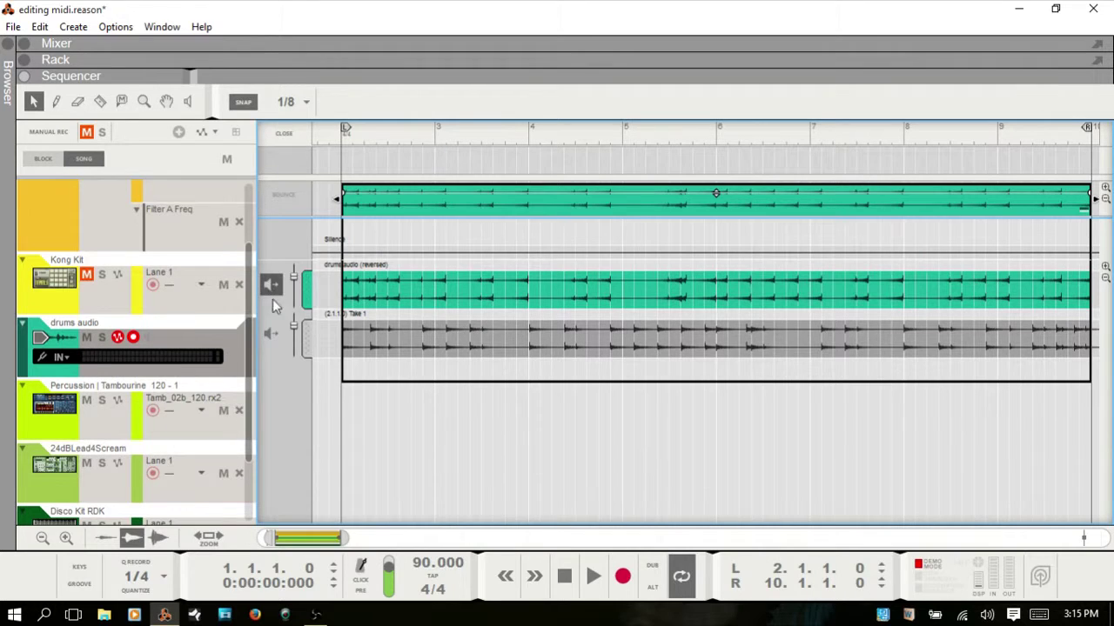
double_click(472, 345)
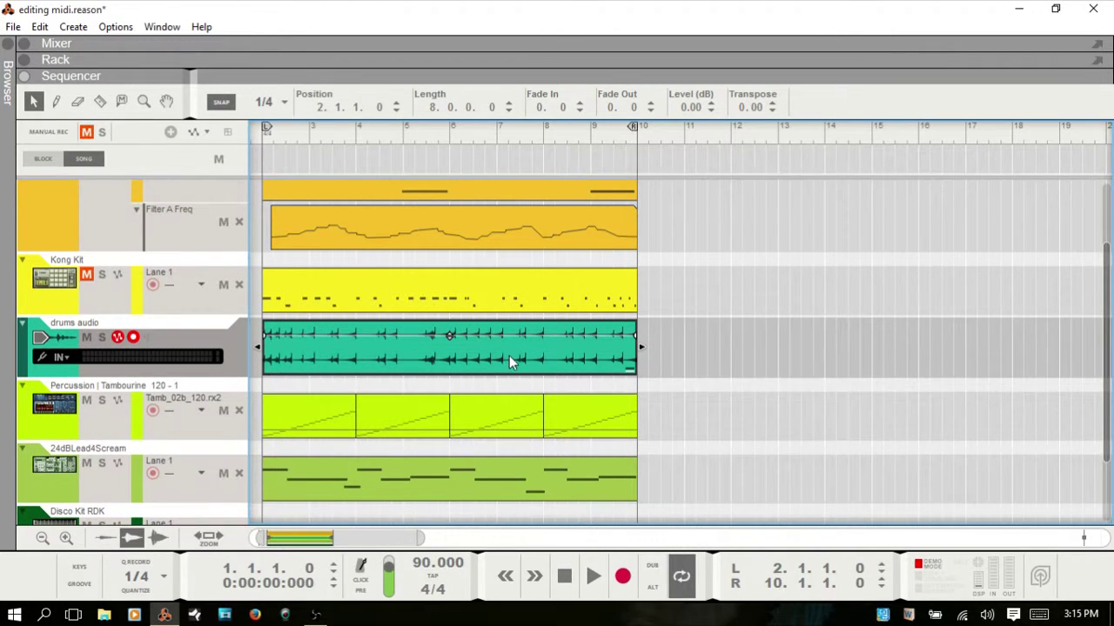
Open the drums audio clip in Comp Edit, switch to the Razor tool with 1/8 snap, and make Take 1 the active take
double_click(434, 359)
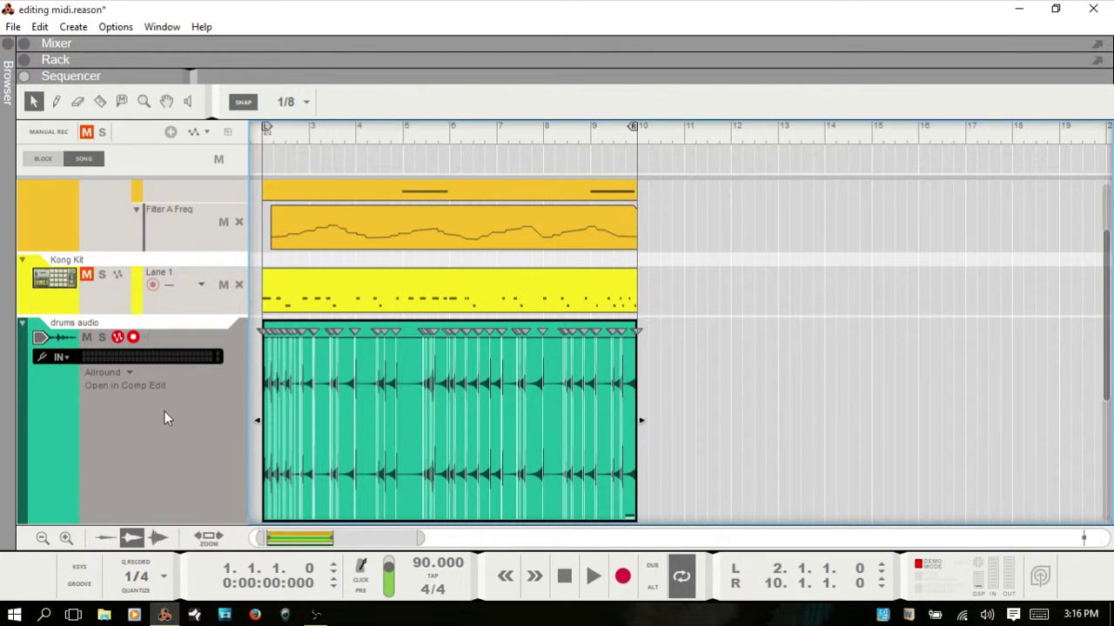
left_click(142, 390)
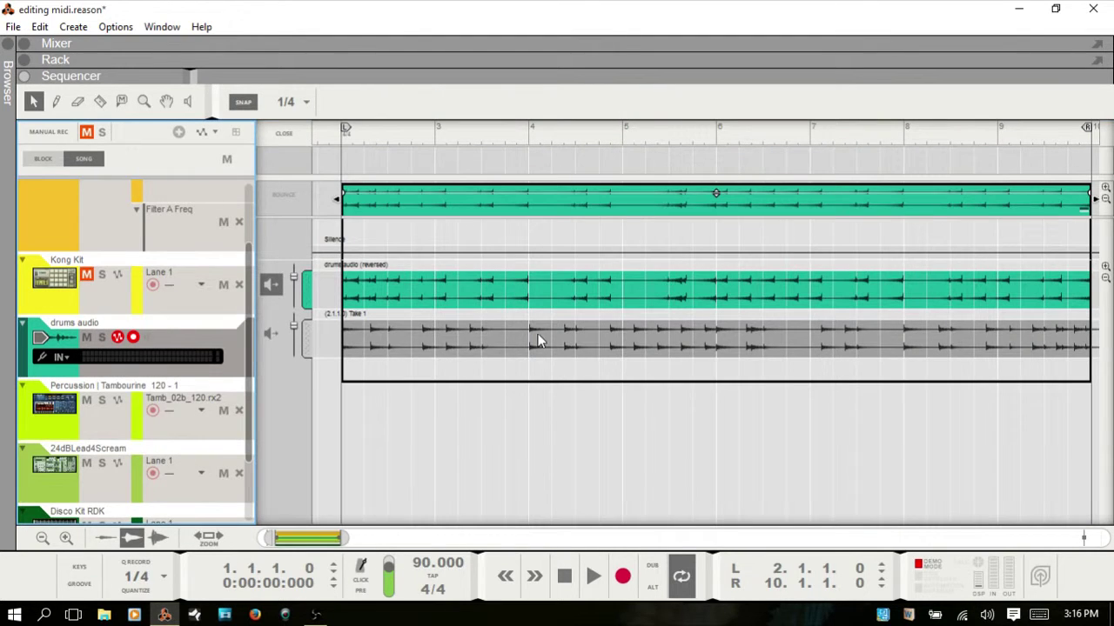
key("r")
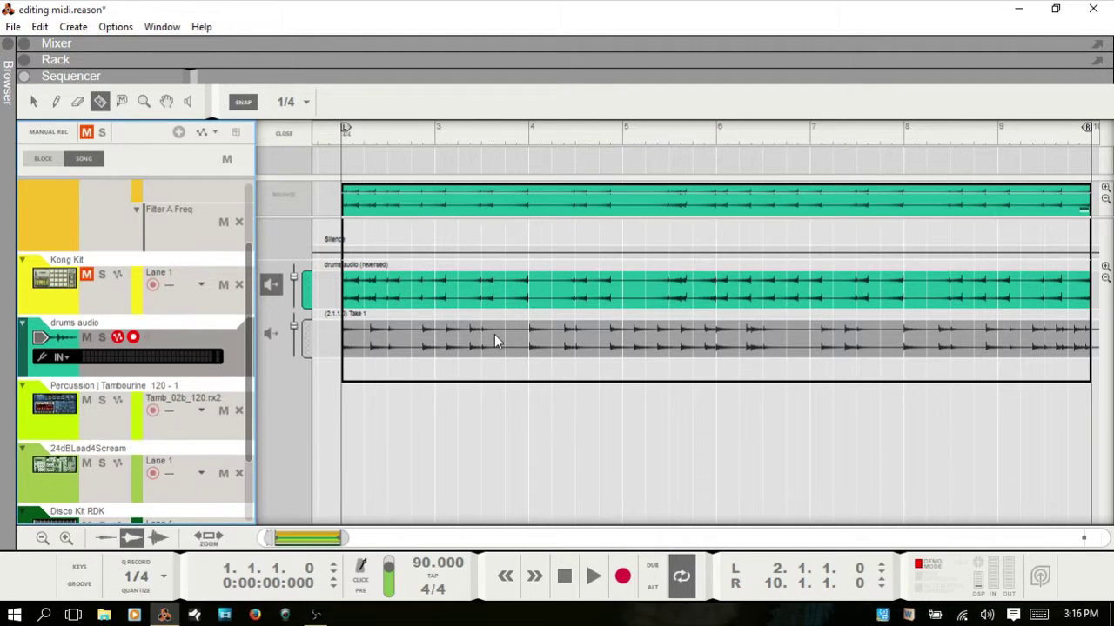
key("ctrl+4")
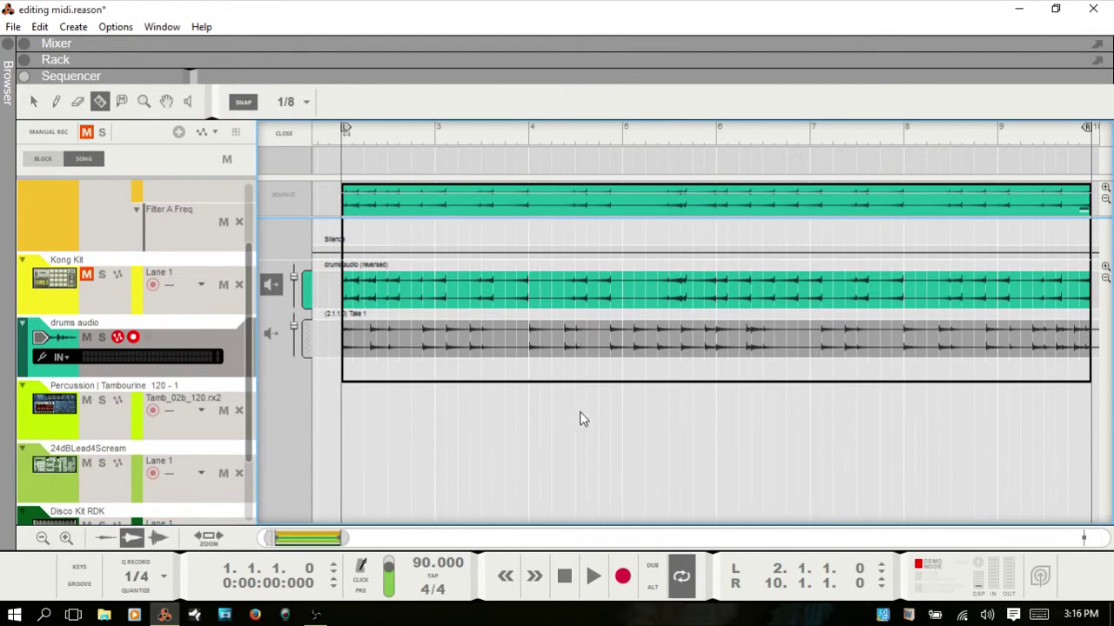
left_click(593, 342)
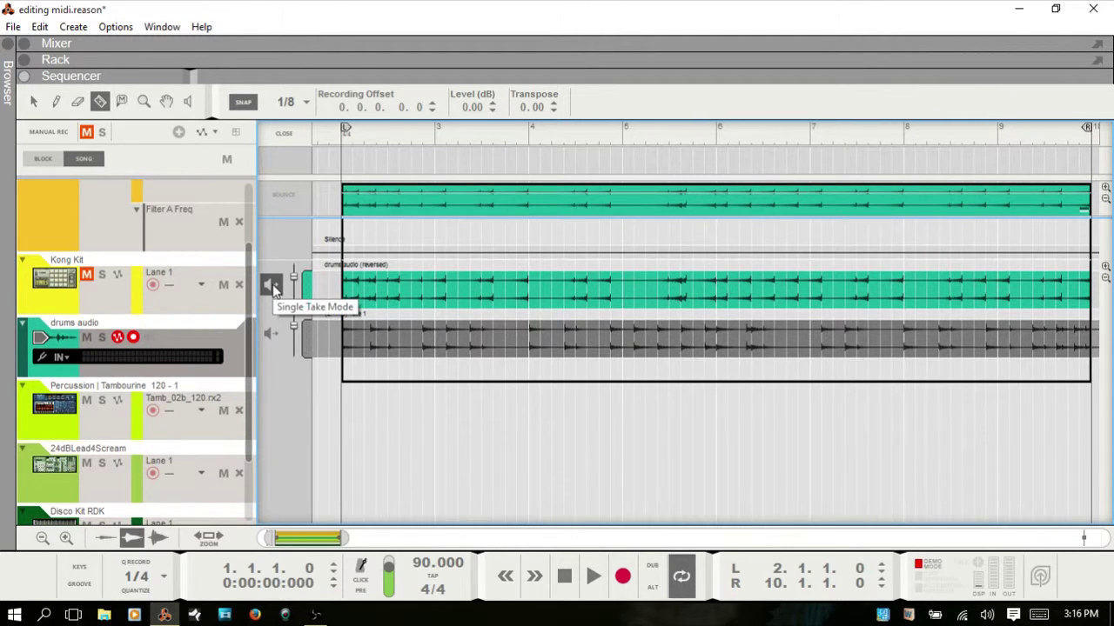
left_click(271, 334)
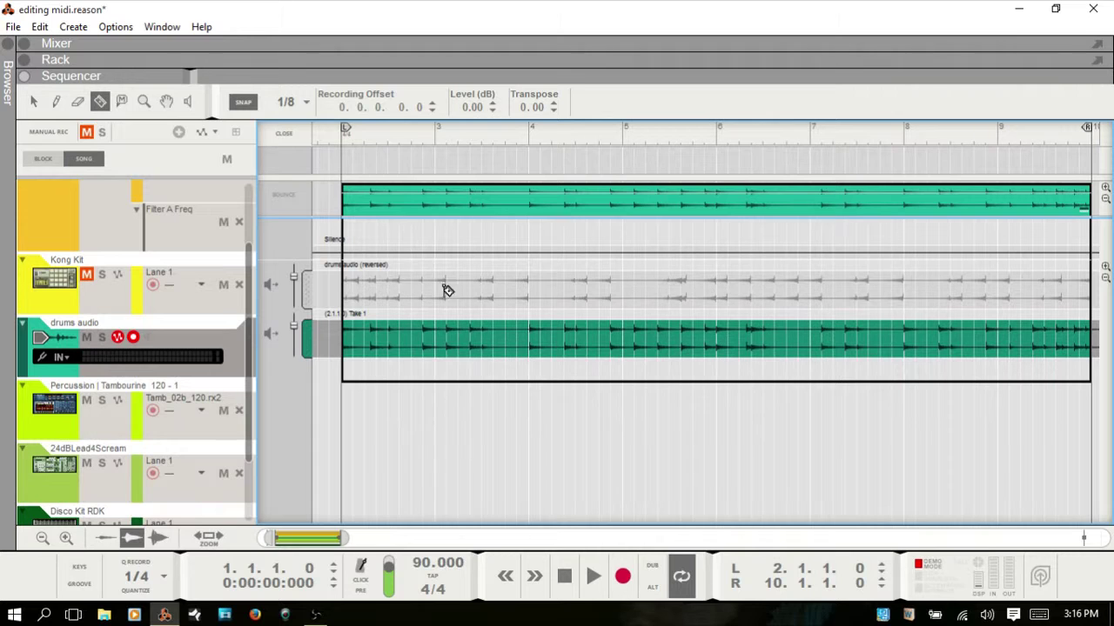
Cut the drums comp at bar 6 to use the reversed take from there, view the arrangement, and revert the clip to Take 1
left_click(717, 285)
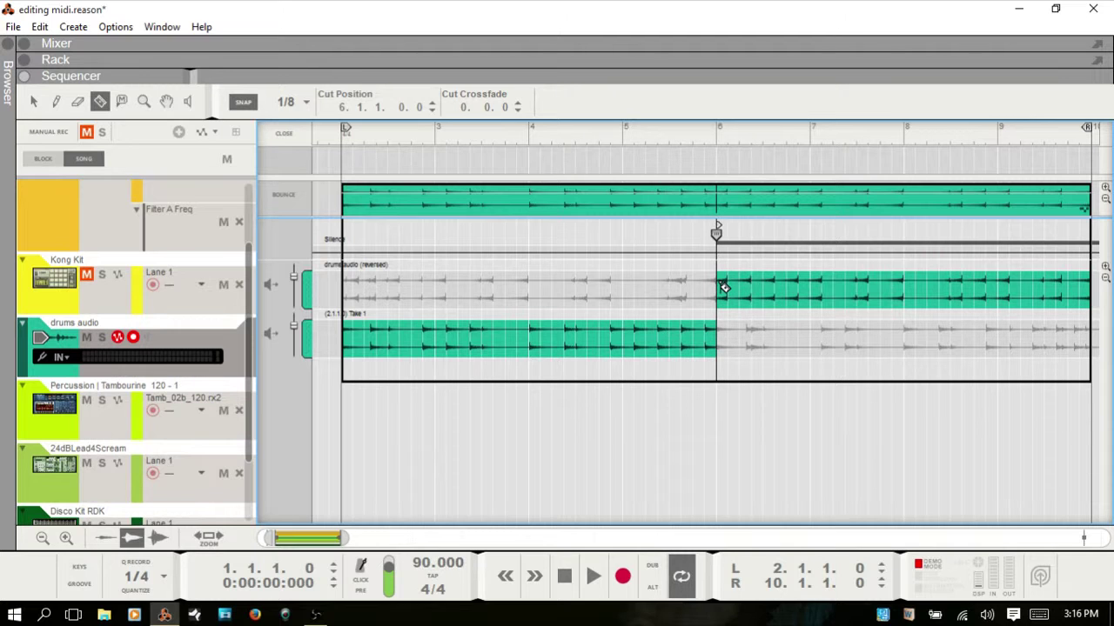
key("Return")
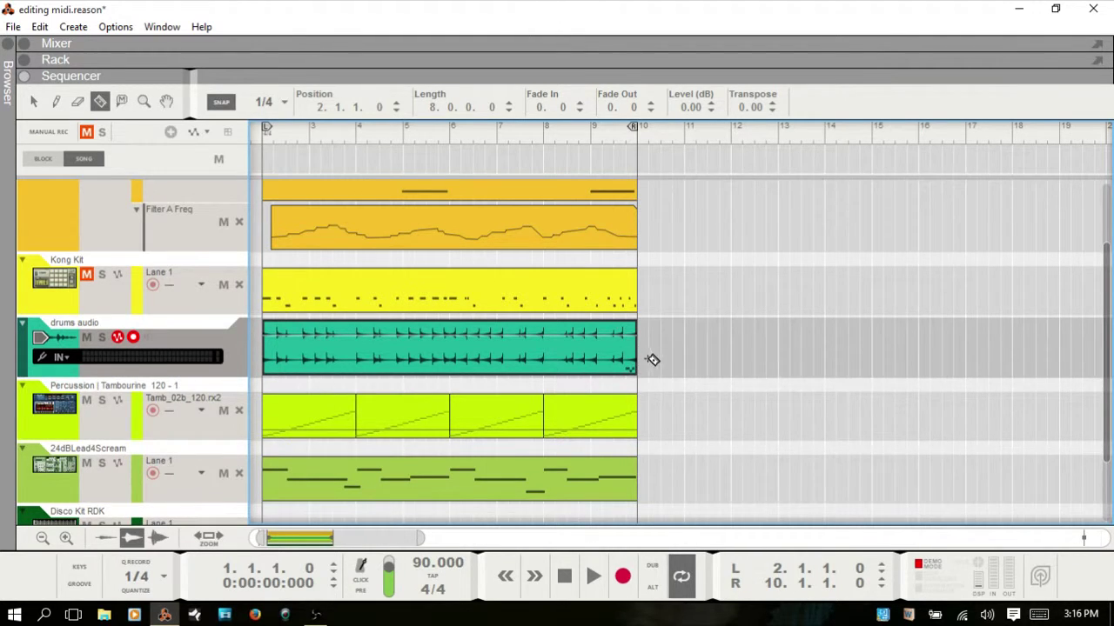
double_click(439, 372)
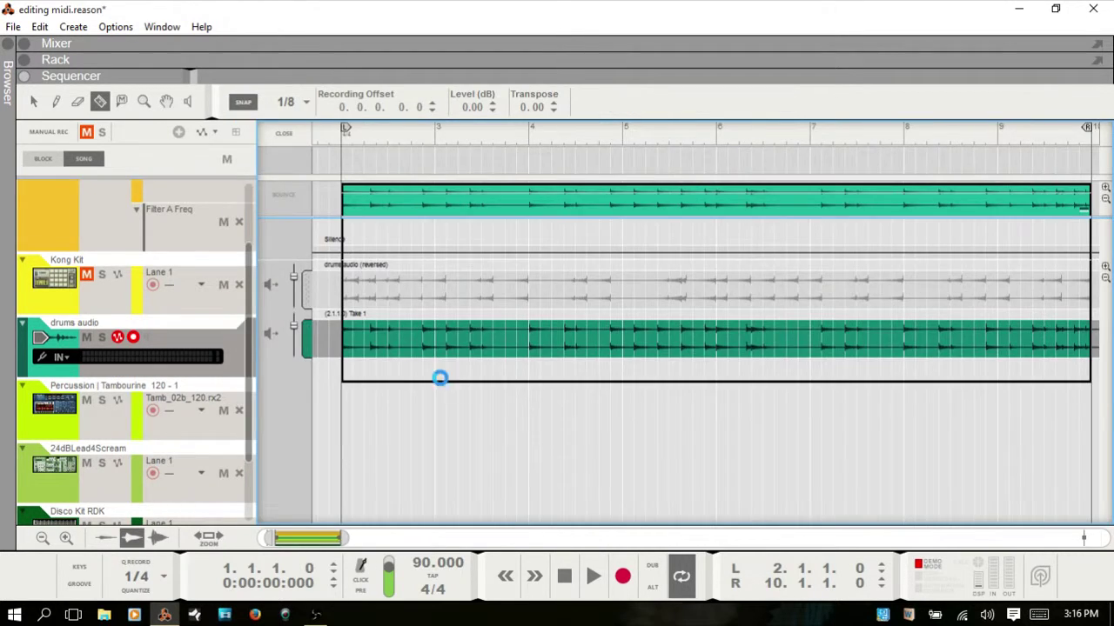
double_click(444, 386)
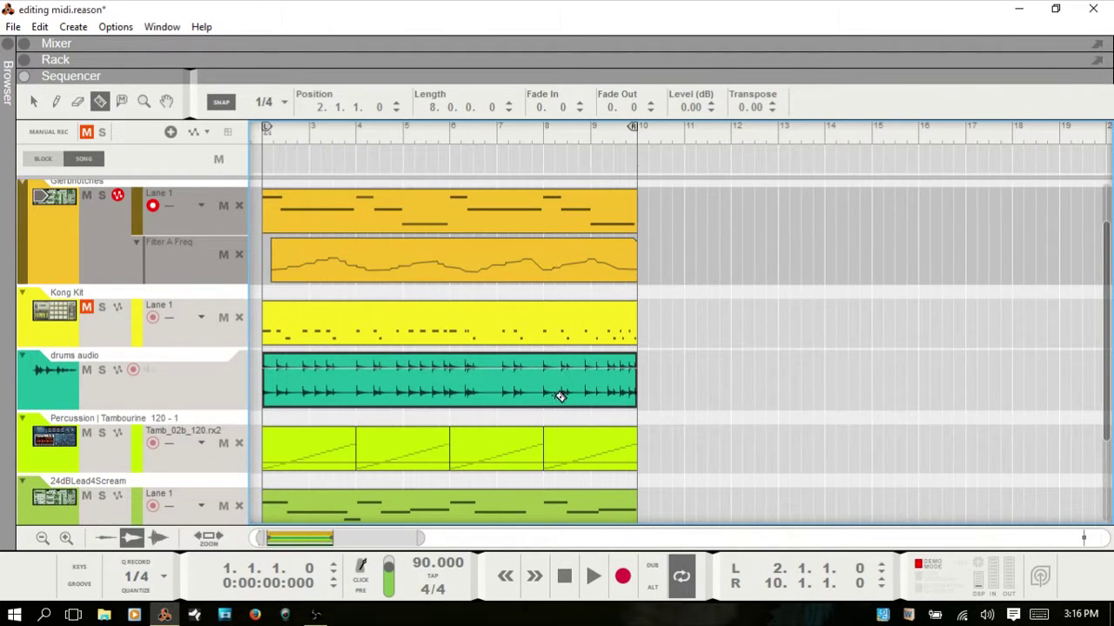
Inspect the Pattern Select automation clips on the Disco Kit RDK track and view the first clip's bank and pattern choices
key("q")
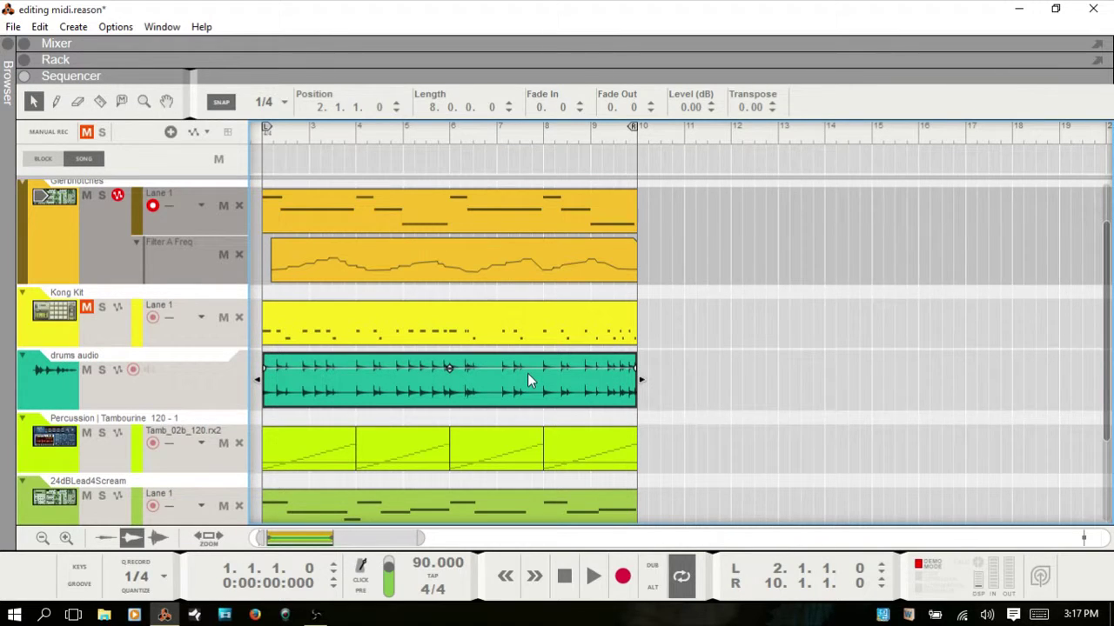
scroll(528, 373, "down", 5)
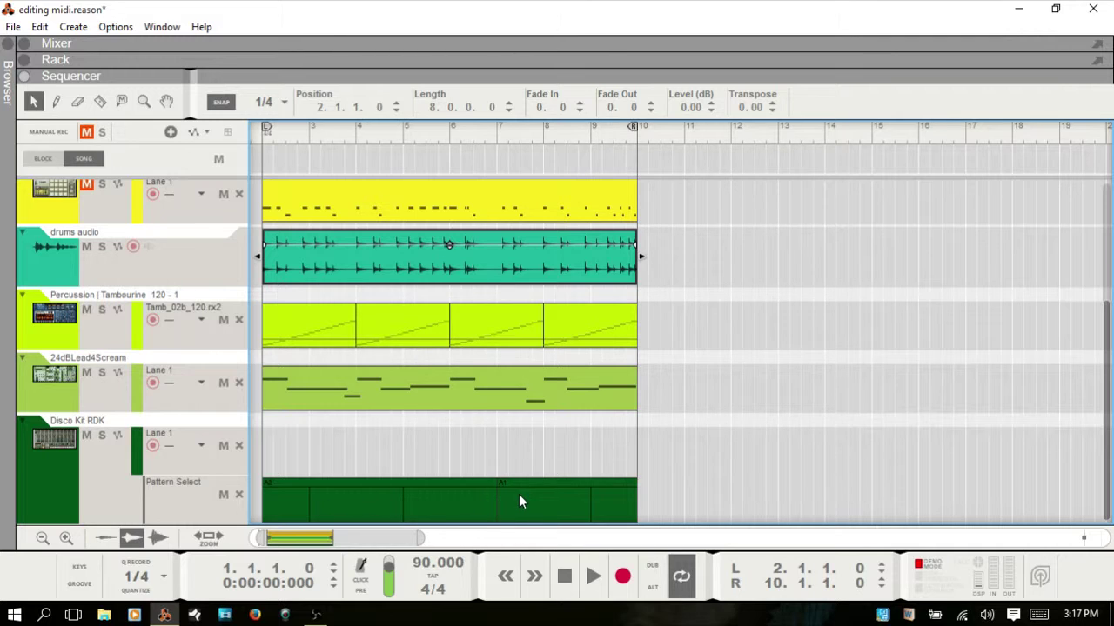
left_click(318, 503)
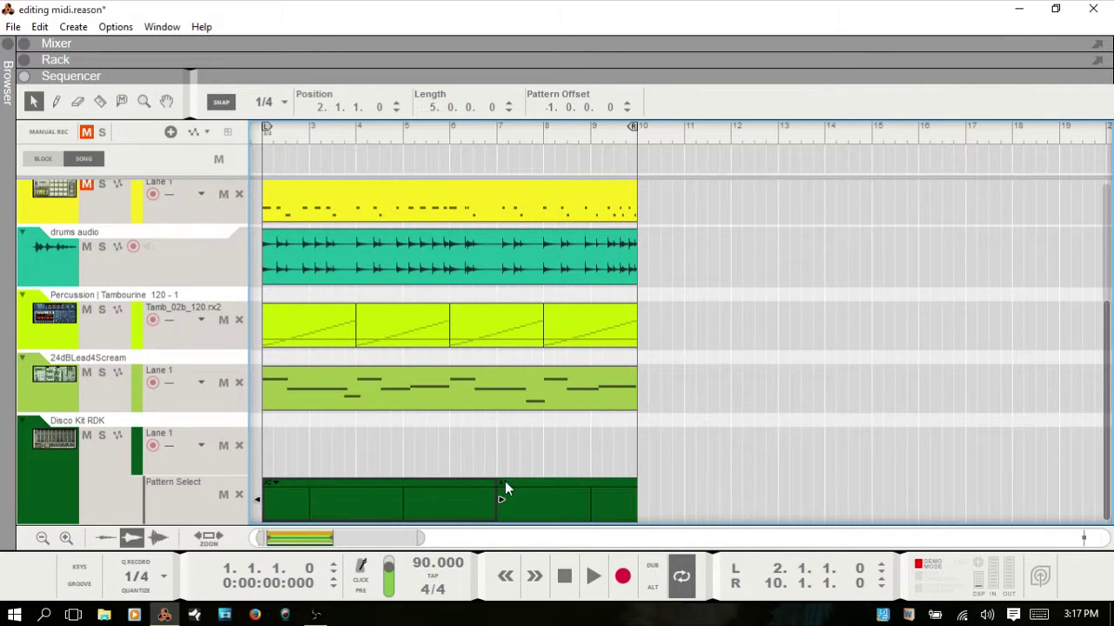
left_click(517, 485)
left_click(280, 494)
left_click(276, 486)
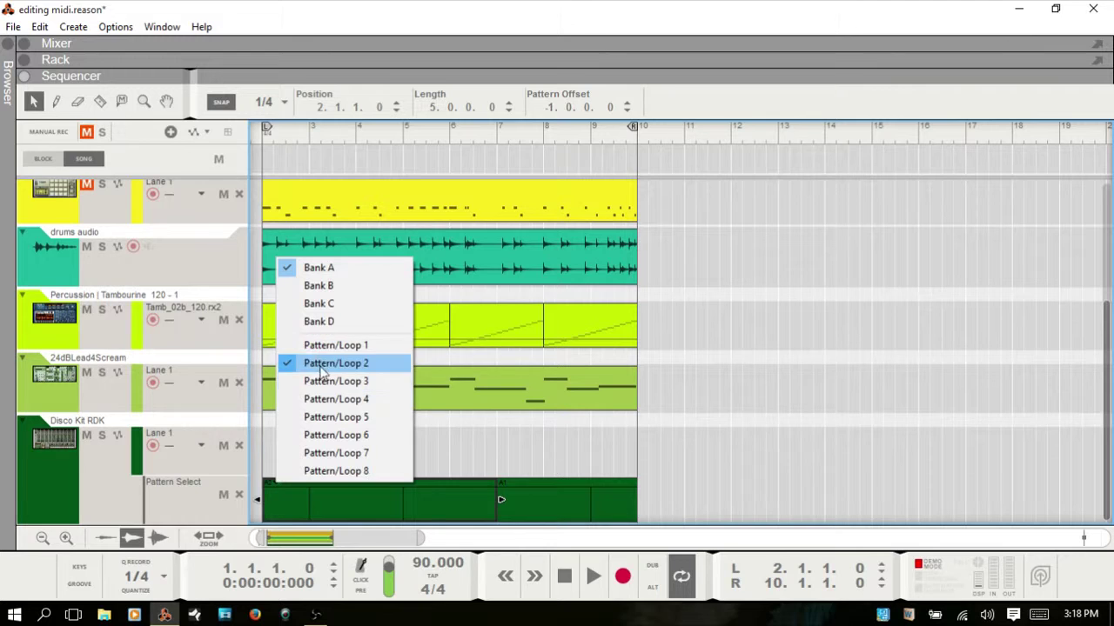
left_click(336, 500)
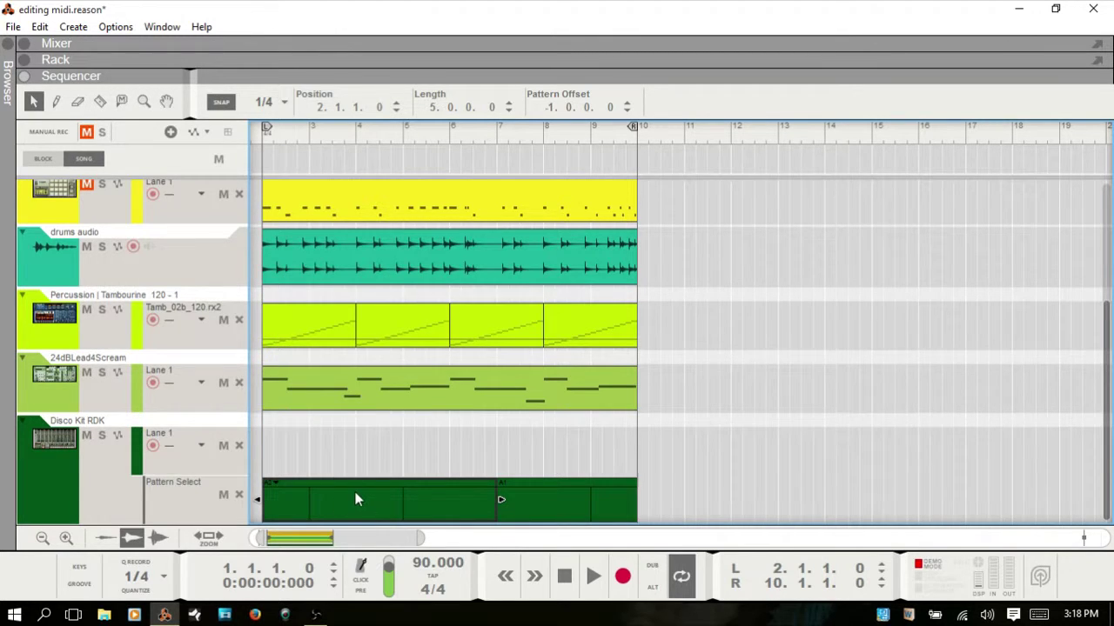
Select pattern 1 on the Disco Kit RDK Redrum in the rack, copy the pattern to its track, and return to the sequencer
key("F6")
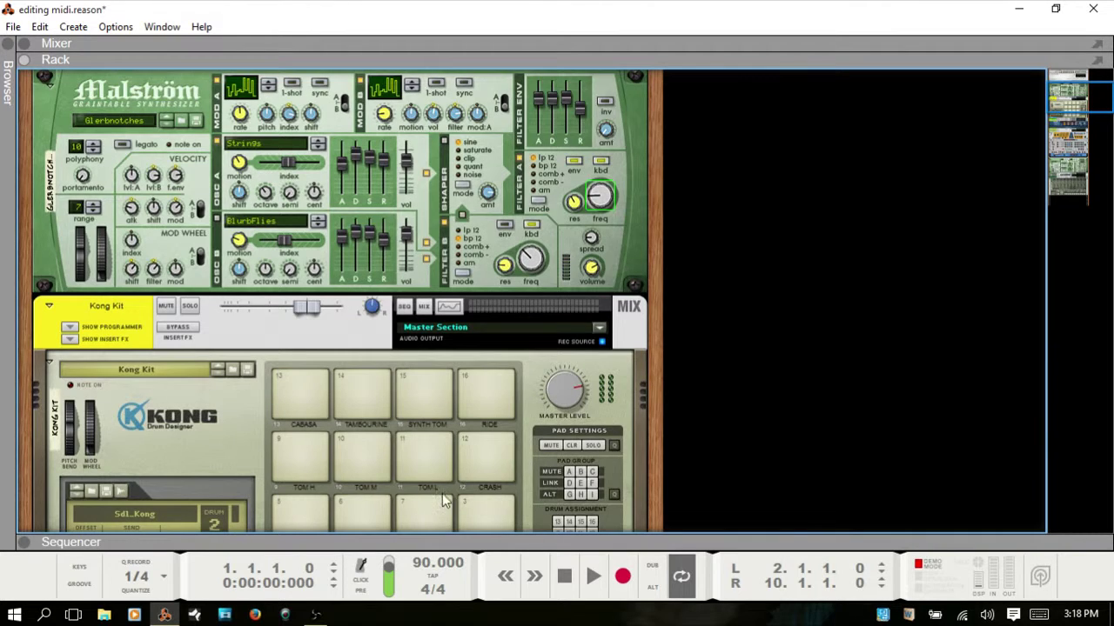
scroll(427, 367, "down", 5)
scroll(428, 365, "down", 15)
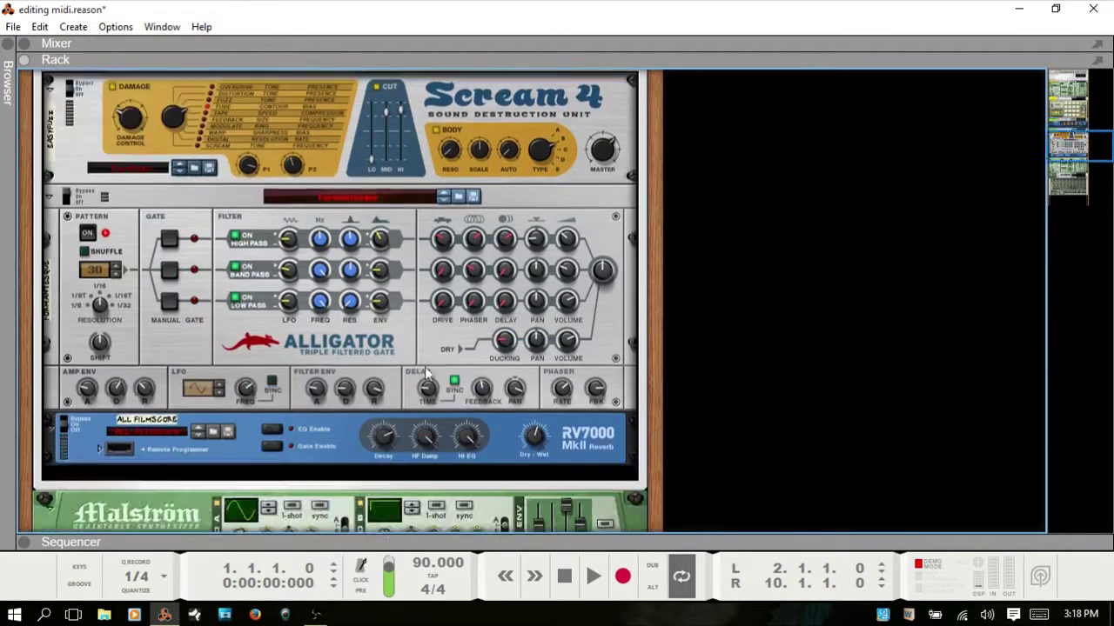
scroll(422, 374, "down", 3)
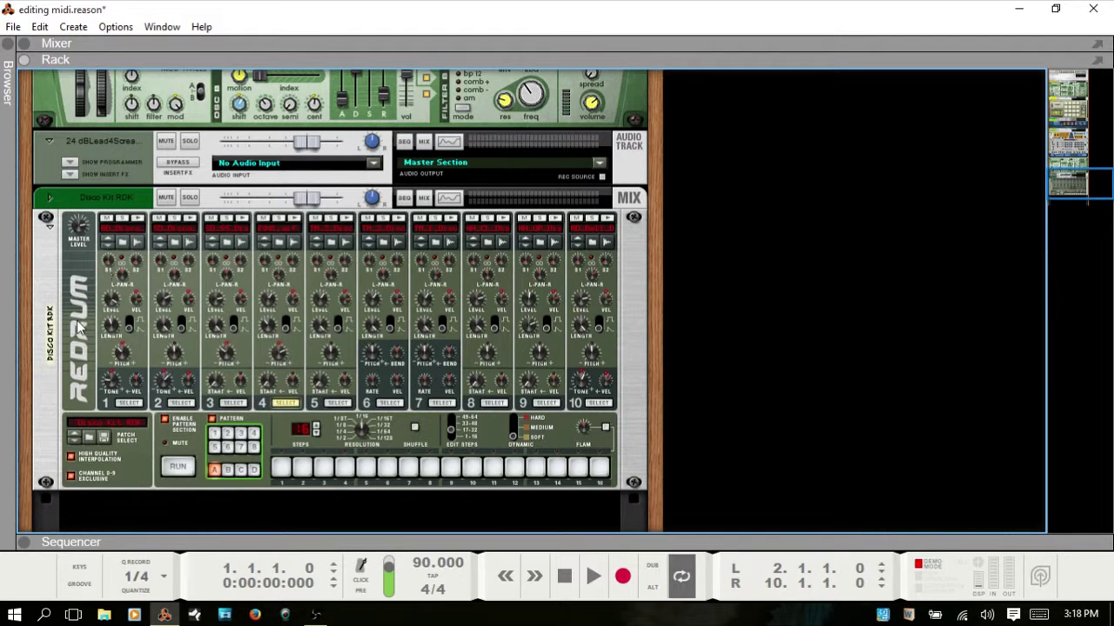
left_click(215, 435)
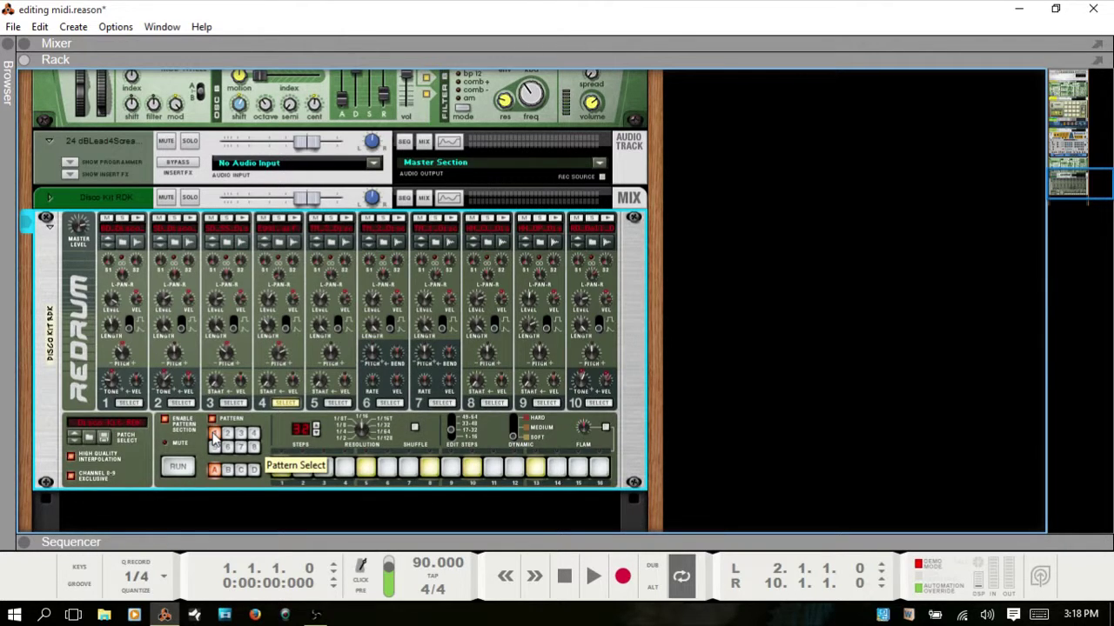
right_click(192, 435)
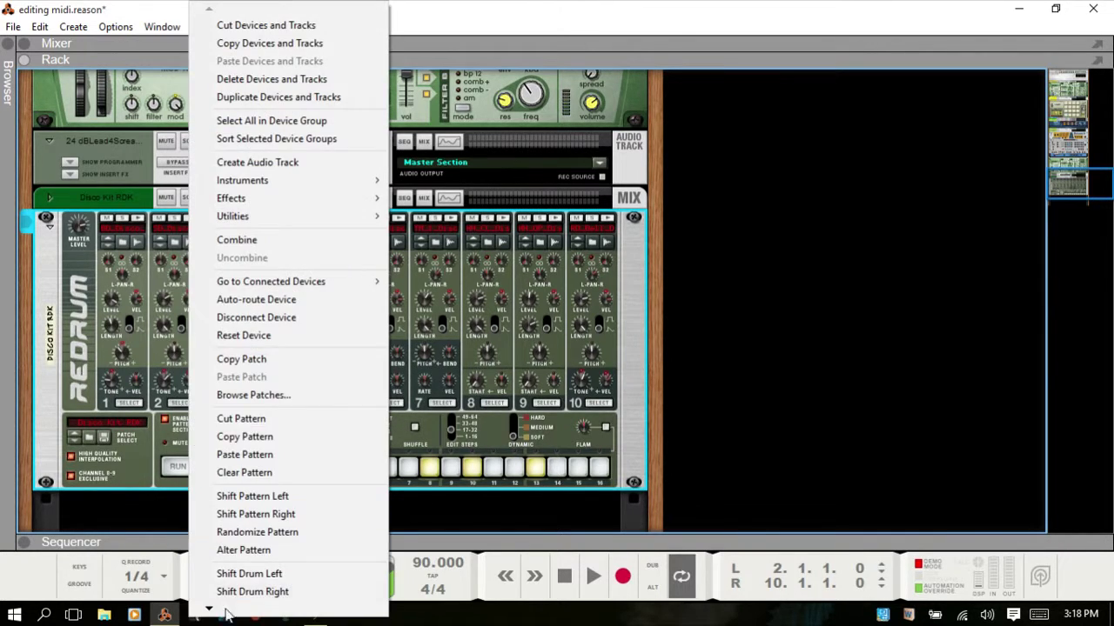
mouse_move(209, 611)
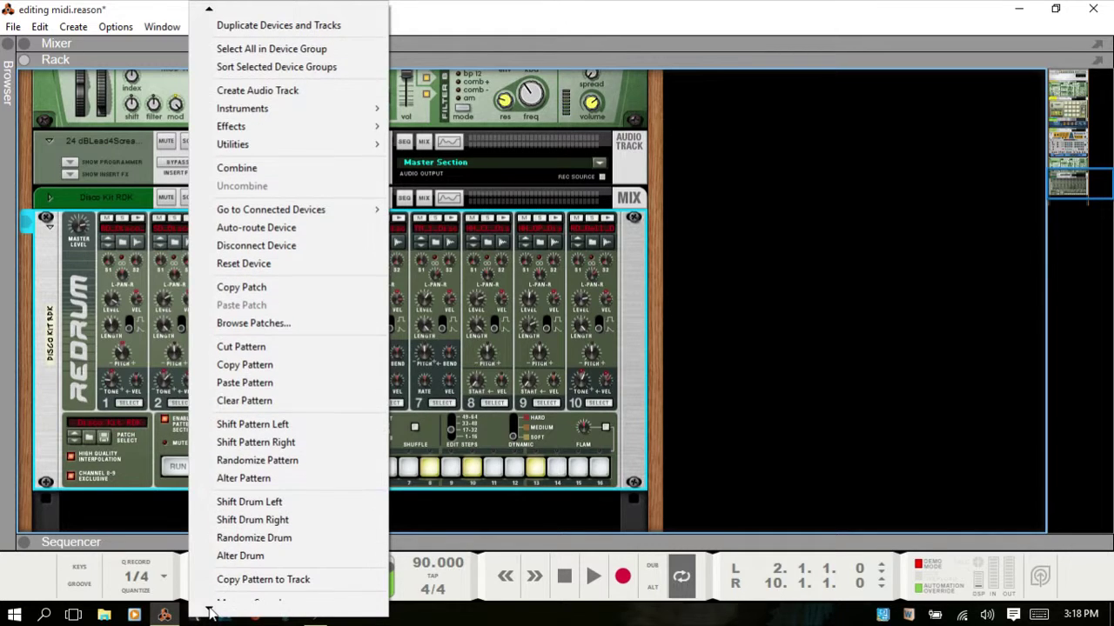
left_click(257, 565)
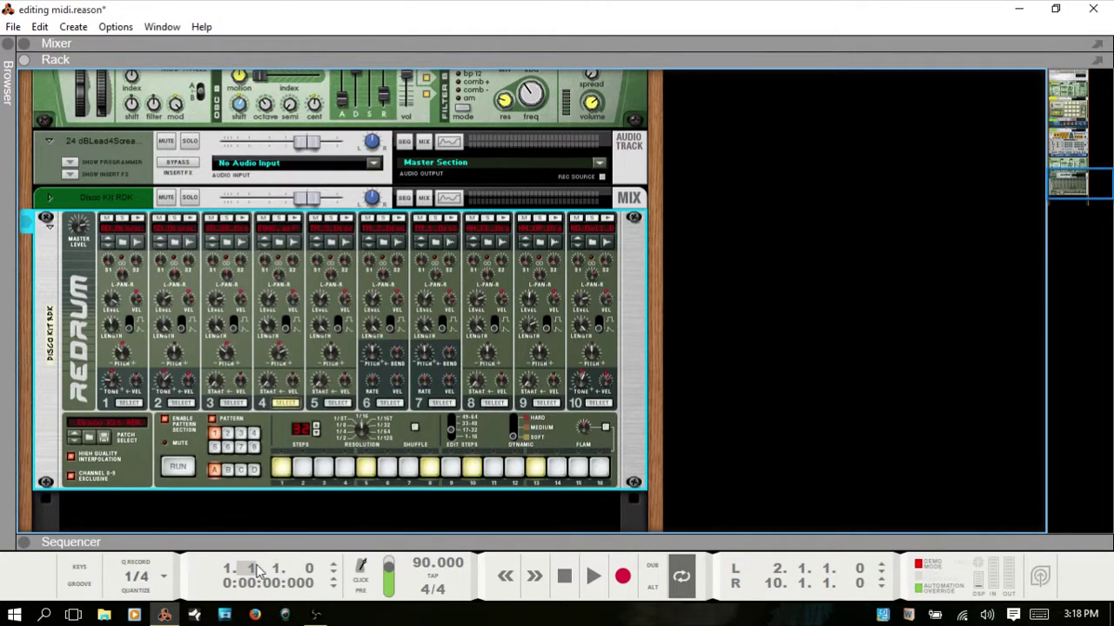
key("F7")
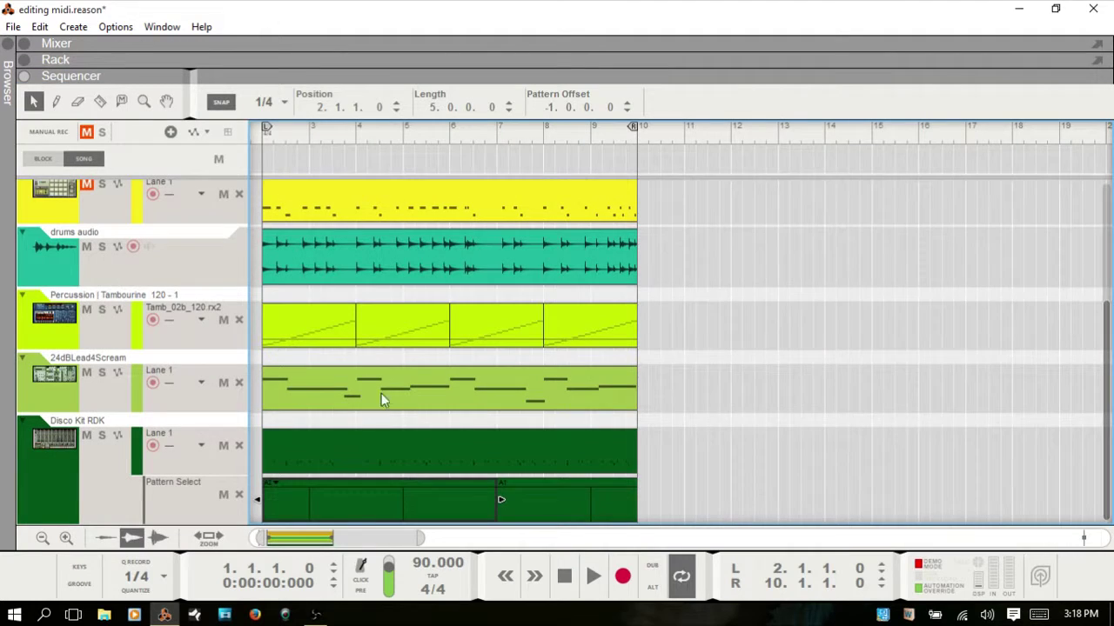
Examine the copied notes of the Disco Kit RDK Lane 1 clip in the editor and view the Redrum in the rack
left_click(342, 453)
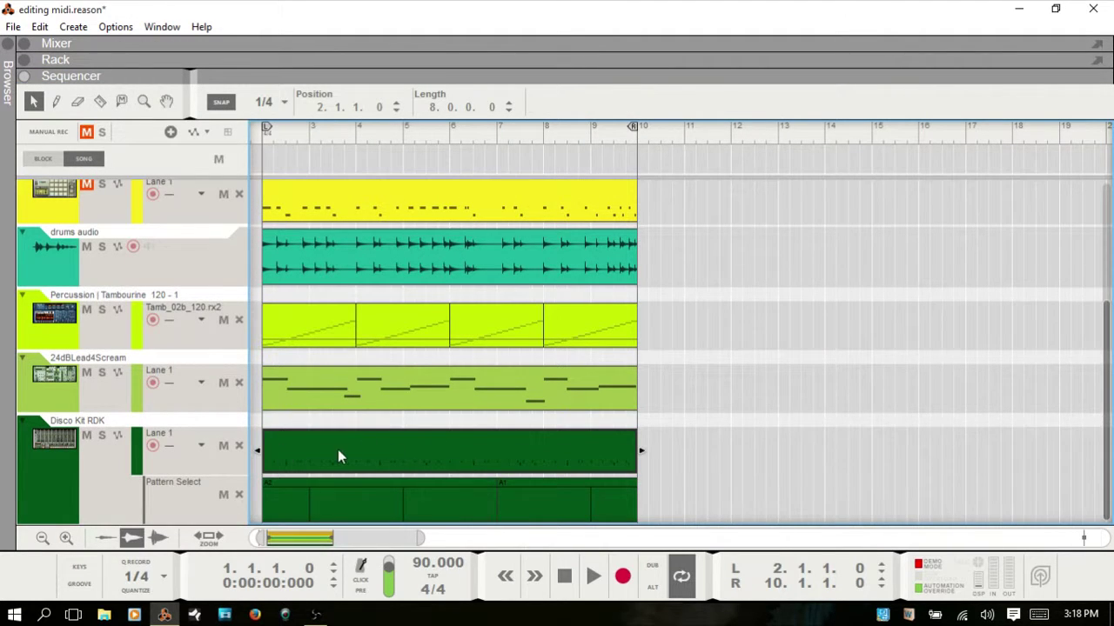
double_click(396, 458)
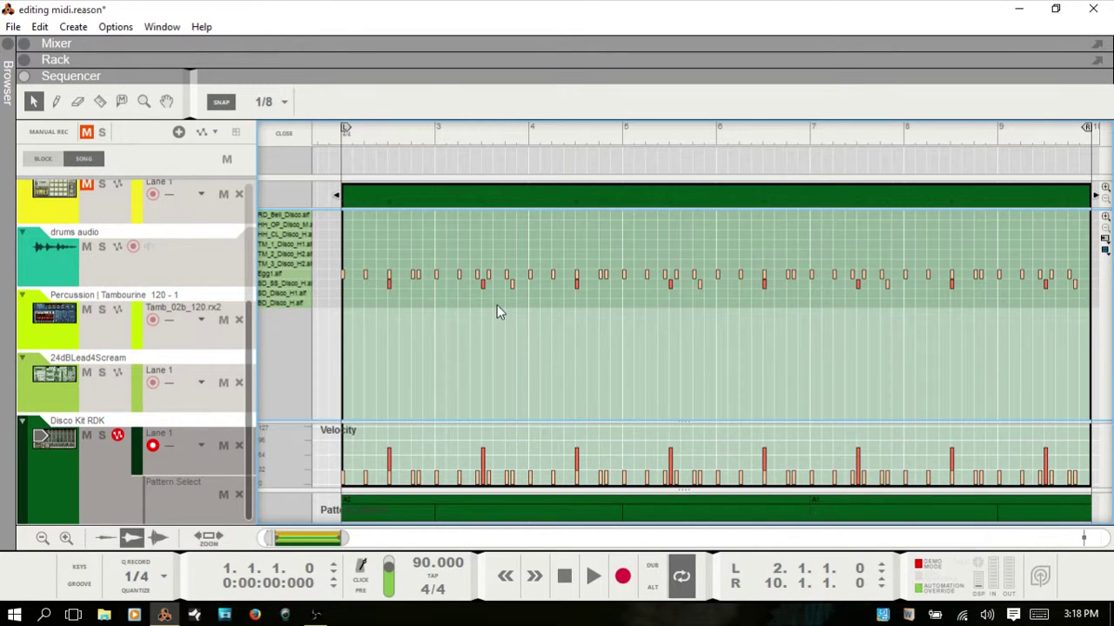
key("ctrl+e")
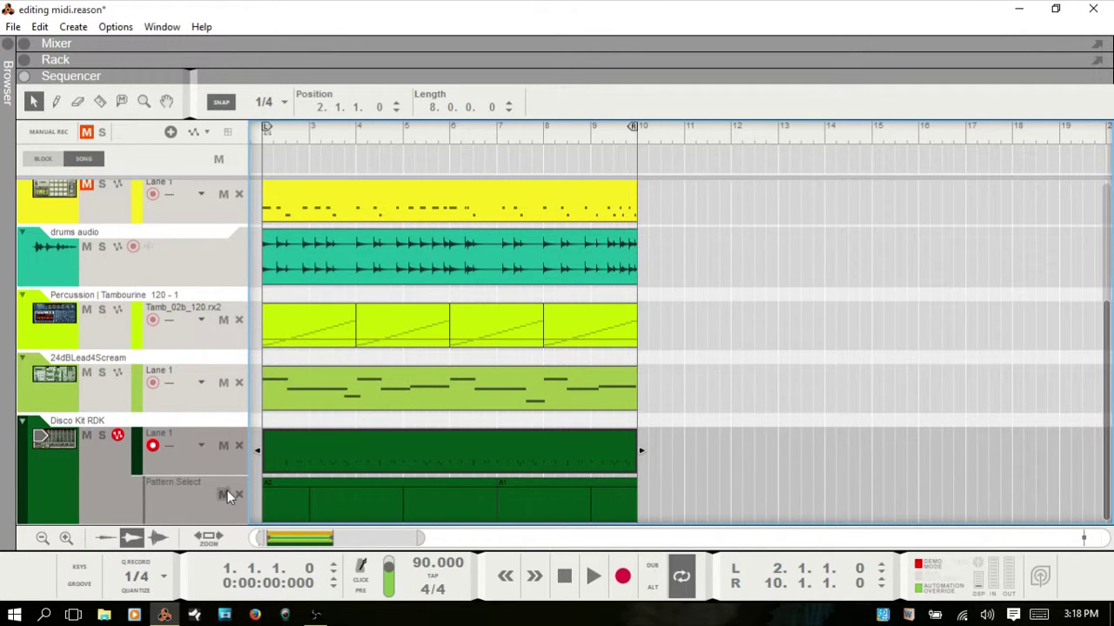
key("F6")
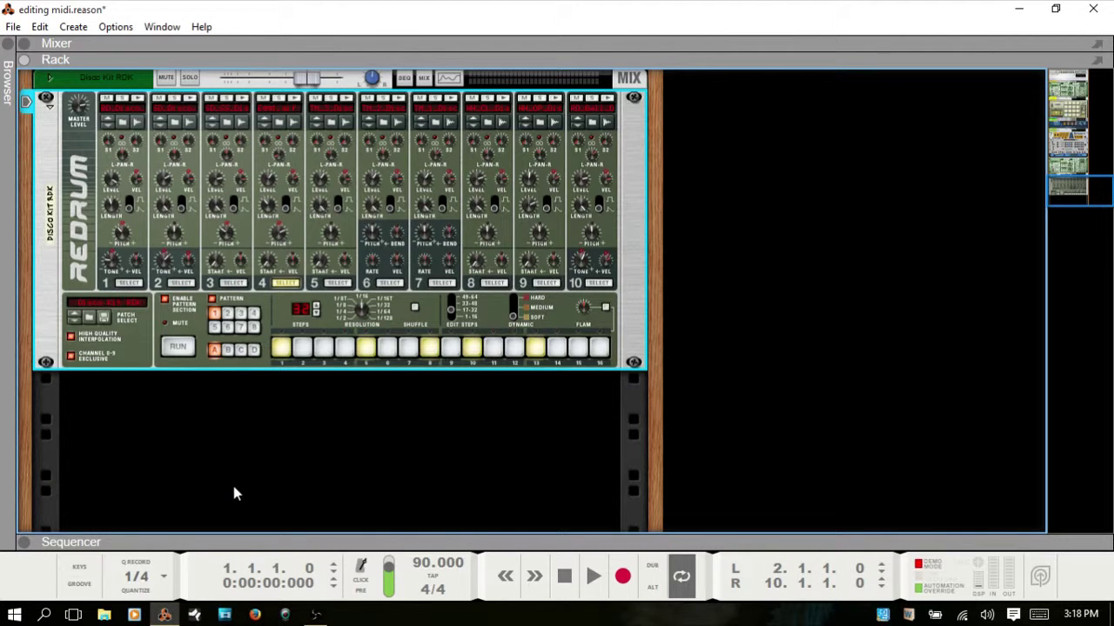
key("F7")
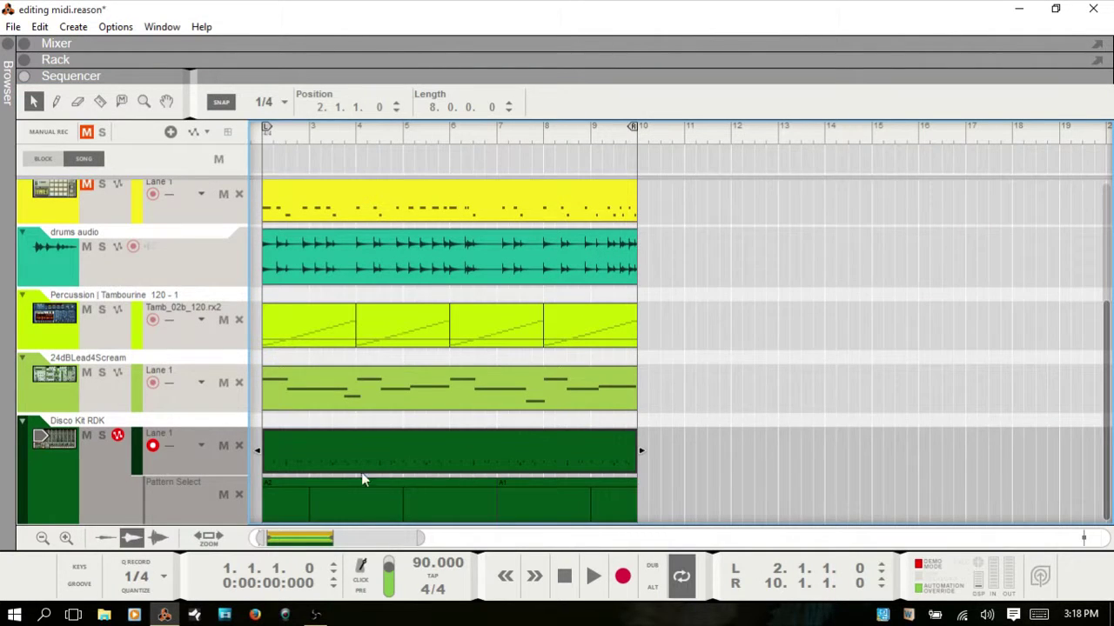
Delete the note clip from Lane 1 of the Disco Kit RDK track, keeping the Pattern Select automation
left_click(319, 501)
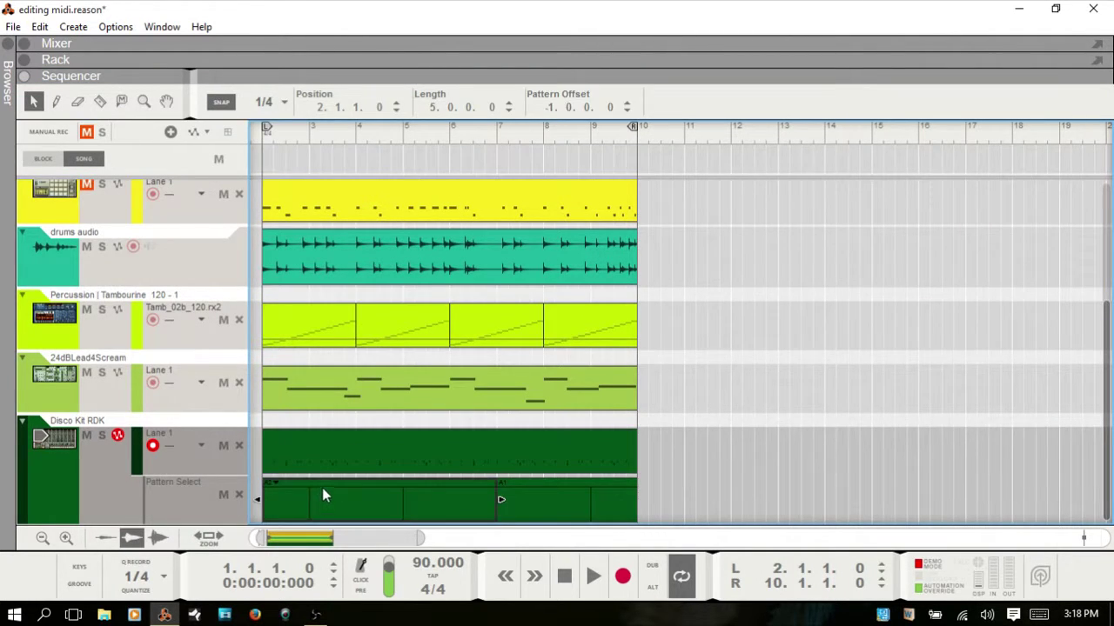
left_click(389, 455)
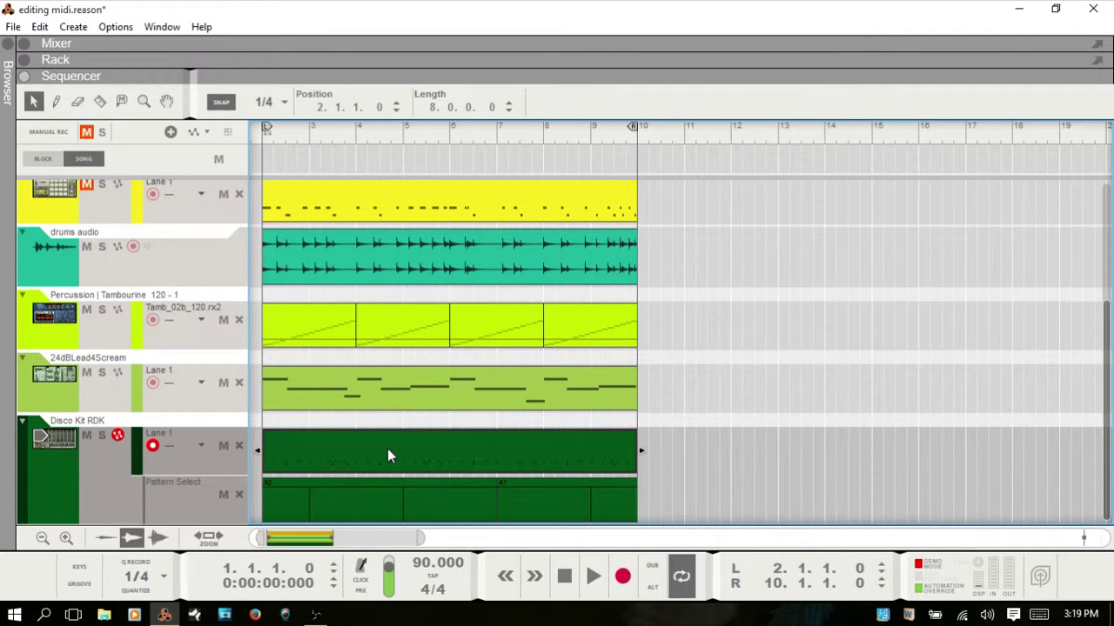
key("Delete")
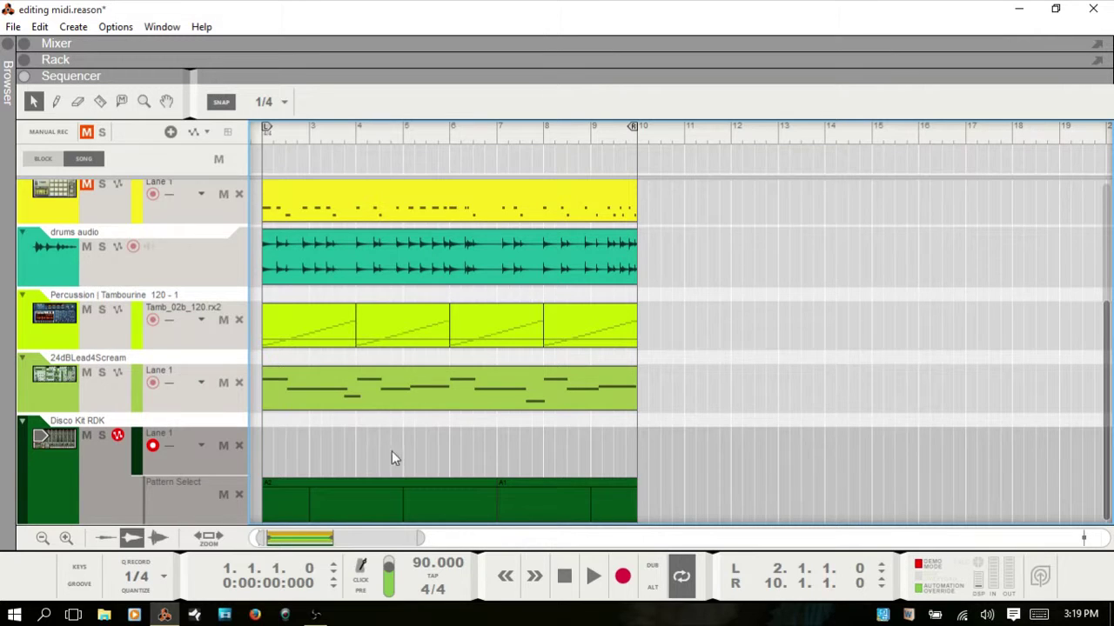
Play the song from 1.4.1 with the Redrum shown in the rack to observe the automated pattern selection
left_click(316, 501)
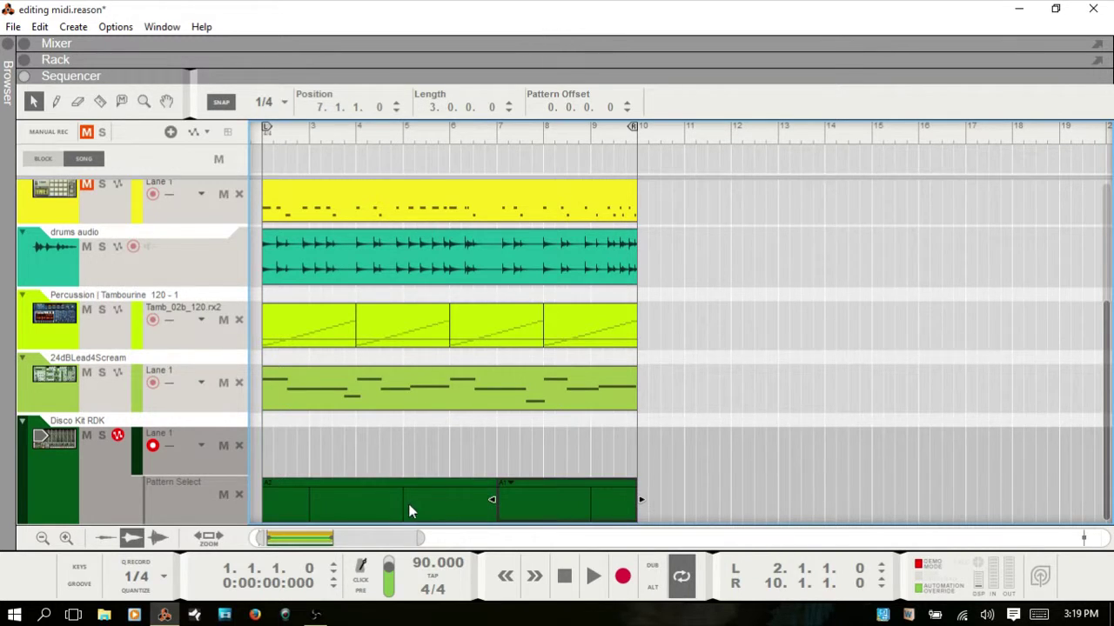
left_click(256, 137)
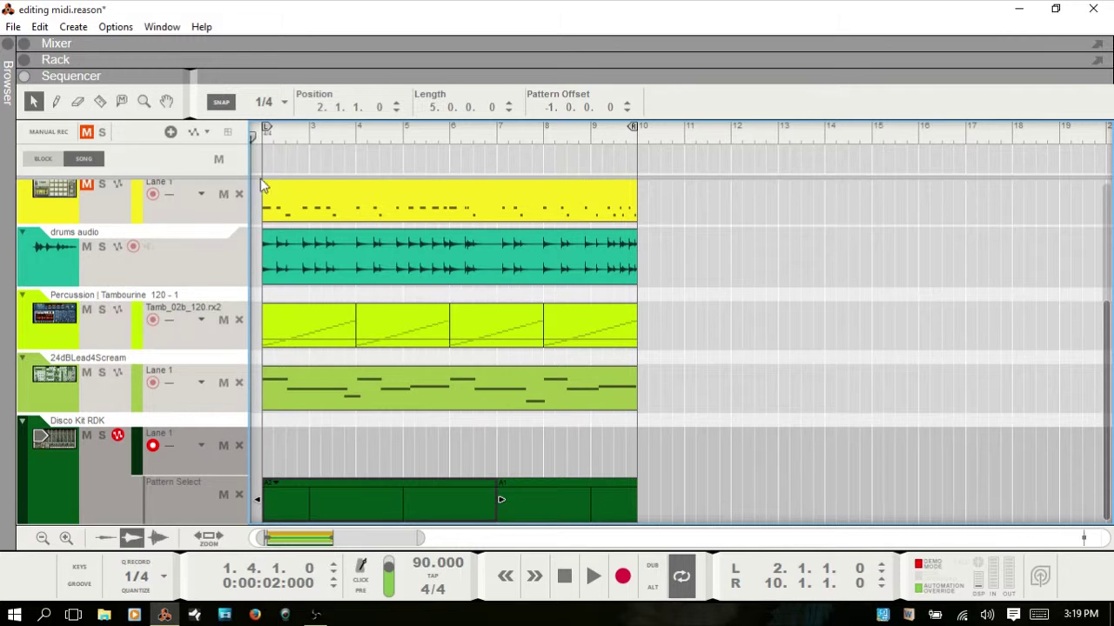
key("F6")
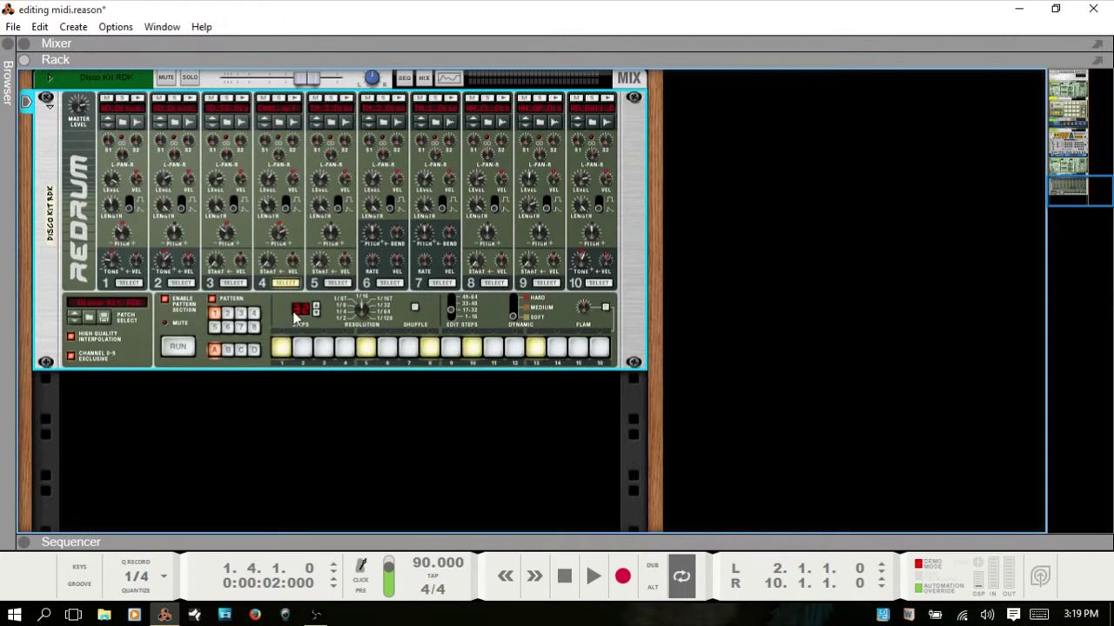
left_click(217, 327)
key("space")
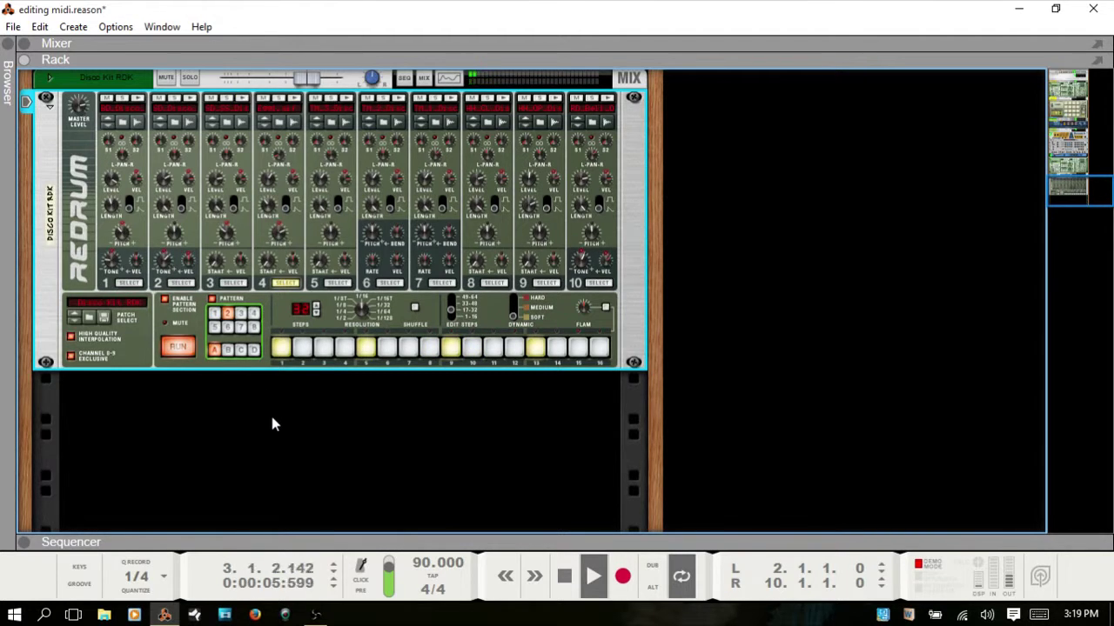
Lower the computer's volume to 50 during playback of the Redrum patterns and return to the sequencer
key("XF86AudioLowerVolume")
key("XF86AudioLowerVolume")
key("XF86AudioLowerVolume")
key("XF86AudioLowerVolume")
key("XF86AudioLowerVolume")
key("XF86AudioLowerVolume")
key("XF86AudioLowerVolume")
key("XF86AudioLowerVolume")
key("XF86AudioLowerVolume")
key("XF86AudioLowerVolume")
key("XF86AudioLowerVolume")
key("XF86AudioLowerVolume")
key("XF86AudioLowerVolume")
key("XF86AudioLowerVolume")
key("XF86AudioLowerVolume")
key("XF86AudioLowerVolume")
key("XF86AudioLowerVolume")
key("XF86AudioLowerVolume")
key("XF86AudioLowerVolume")
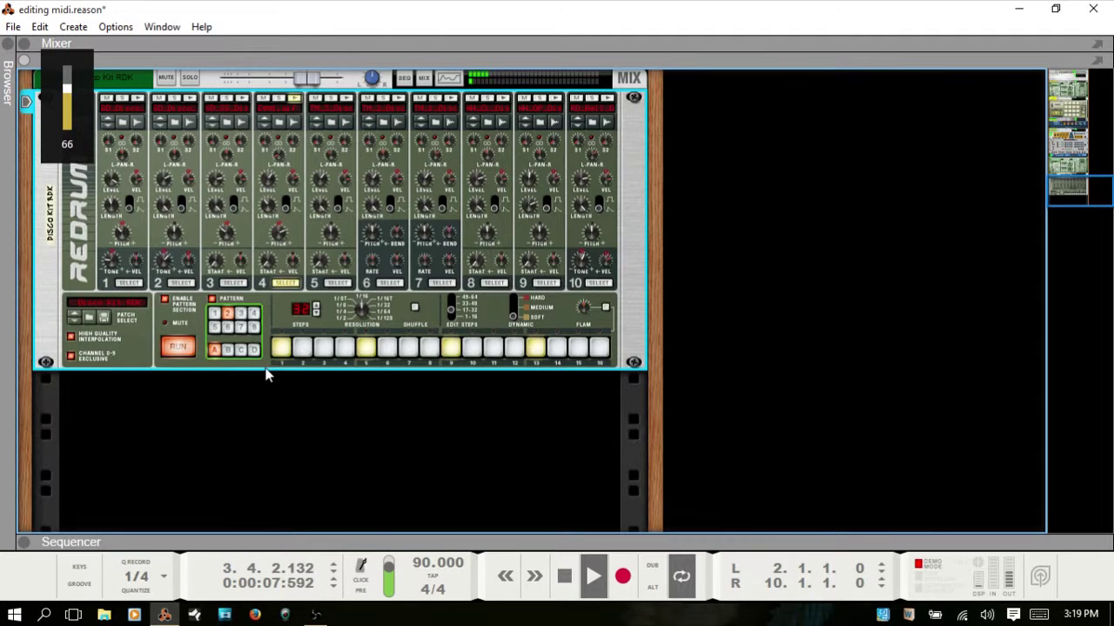
key("XF86AudioLowerVolume")
key("XF86AudioLowerVolume")
key("XF86AudioLowerVolume")
key("XF86AudioLowerVolume")
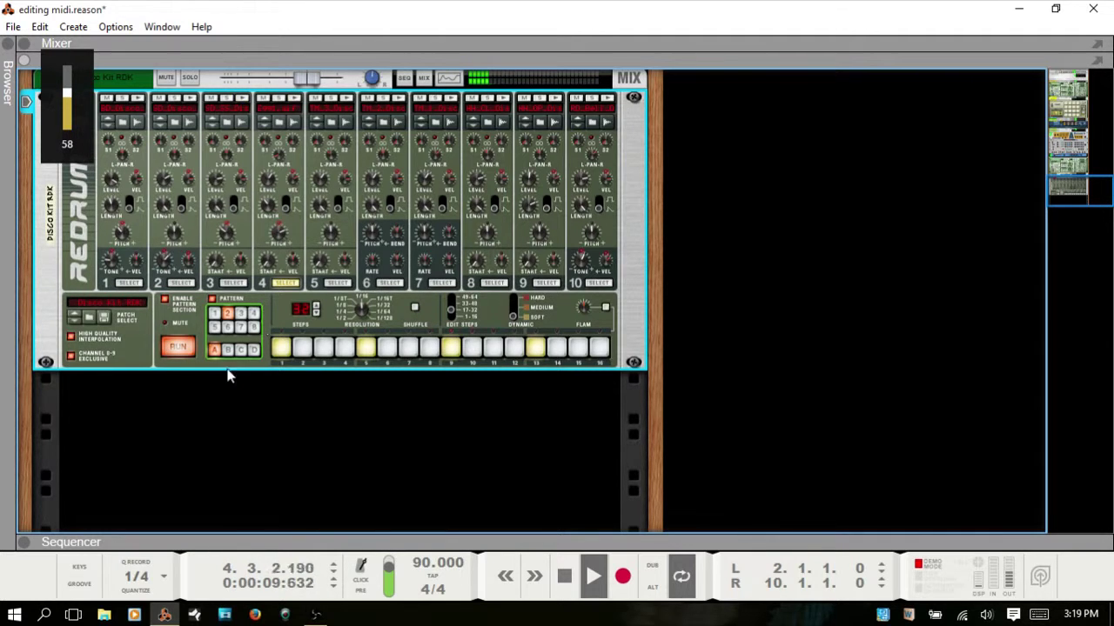
key("XF86AudioLowerVolume")
key("XF86AudioLowerVolume")
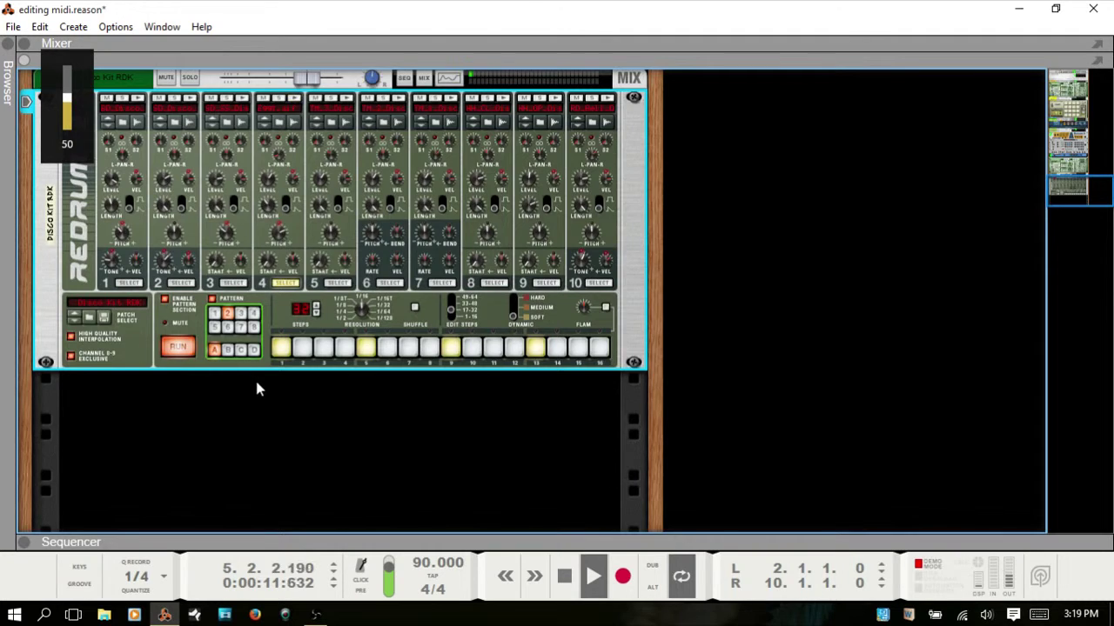
key("F7")
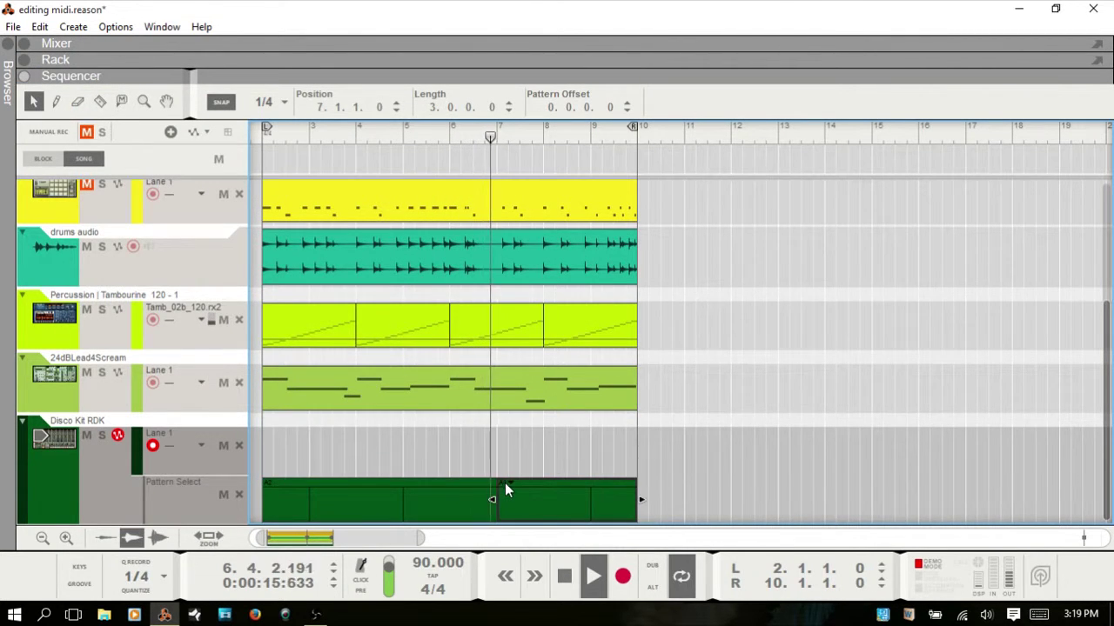
Set the Disco Kit RDK Pattern Select clip at bar 7 to Pattern/Loop 2, and return it to Pattern/Loop 1
left_click(505, 484)
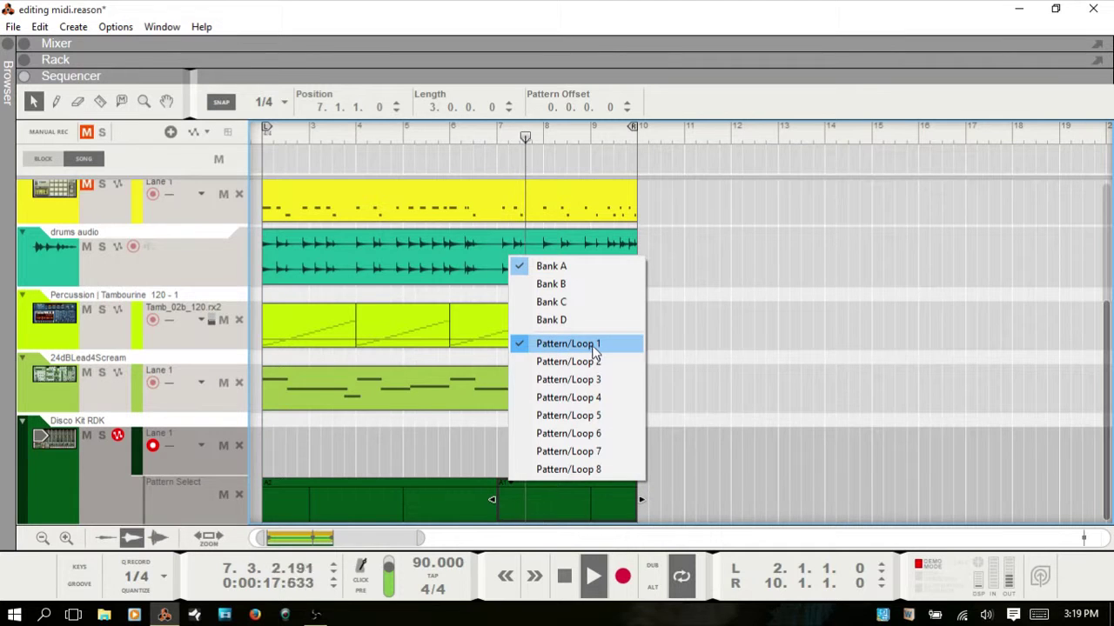
left_click(585, 362)
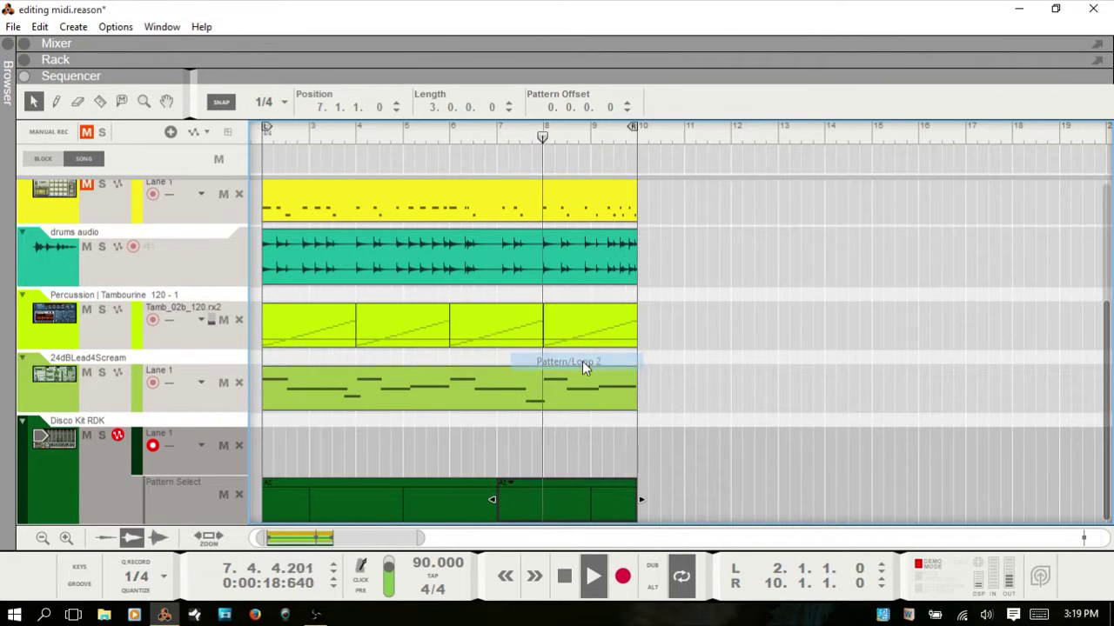
left_click(510, 482)
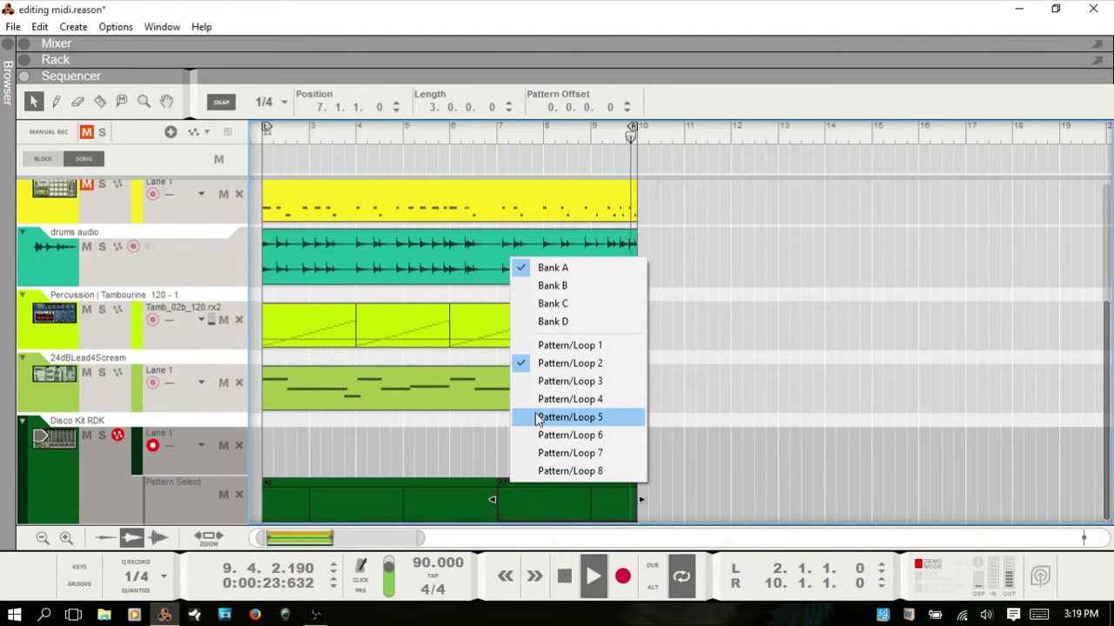
left_click(562, 345)
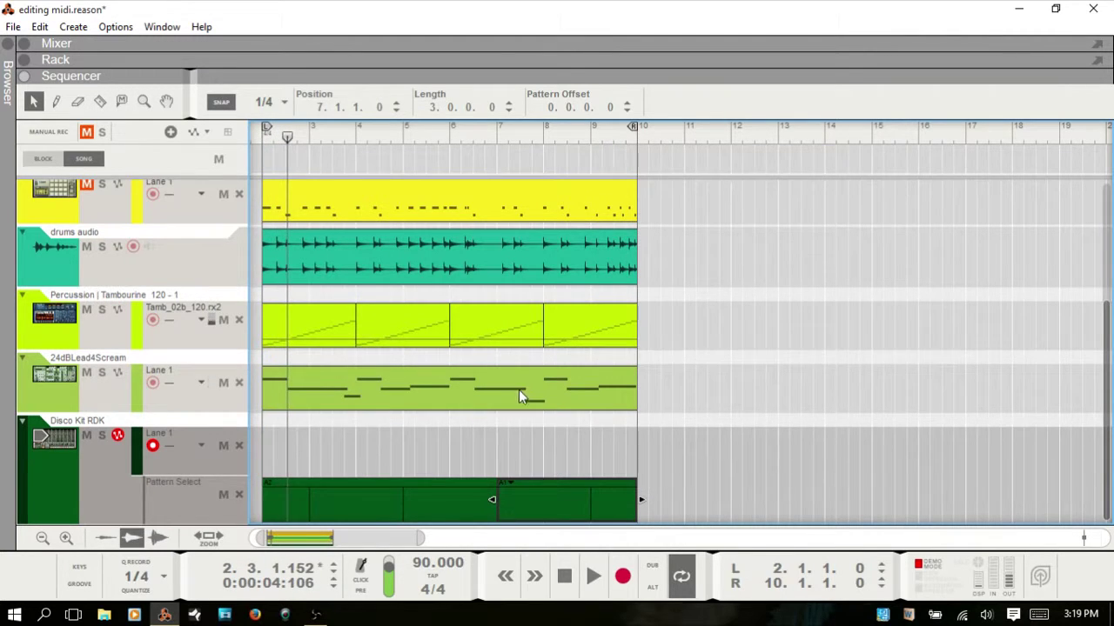
left_click(543, 459)
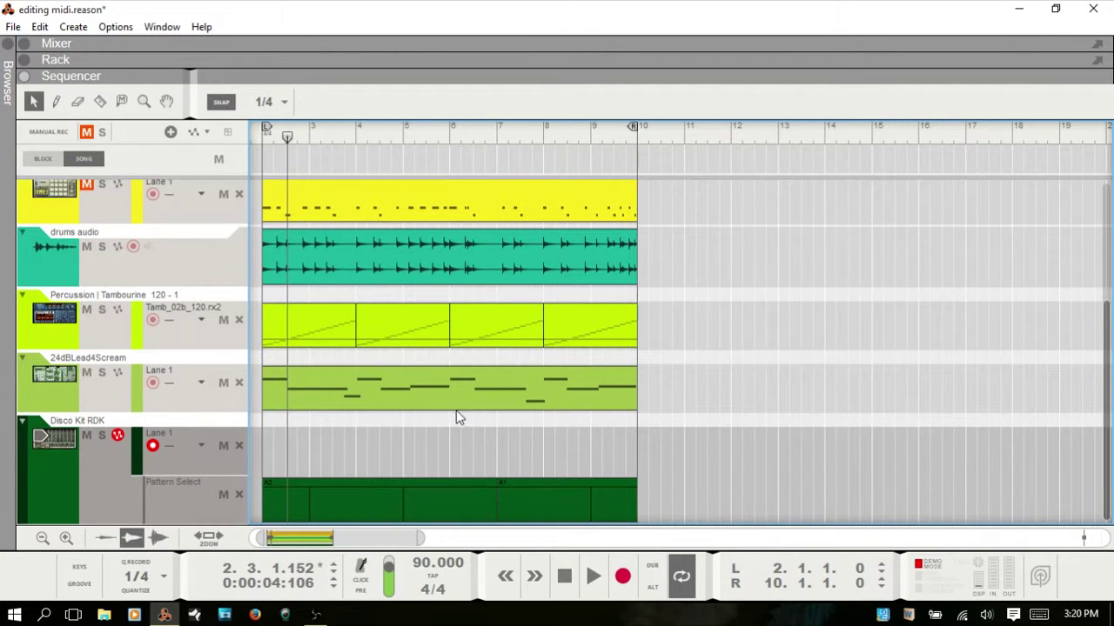
Duplicate the Glerbnotches Lane 1 note clip twice so that copies start at 10.1.1 and 18.1.1
scroll(477, 433, "up", 5)
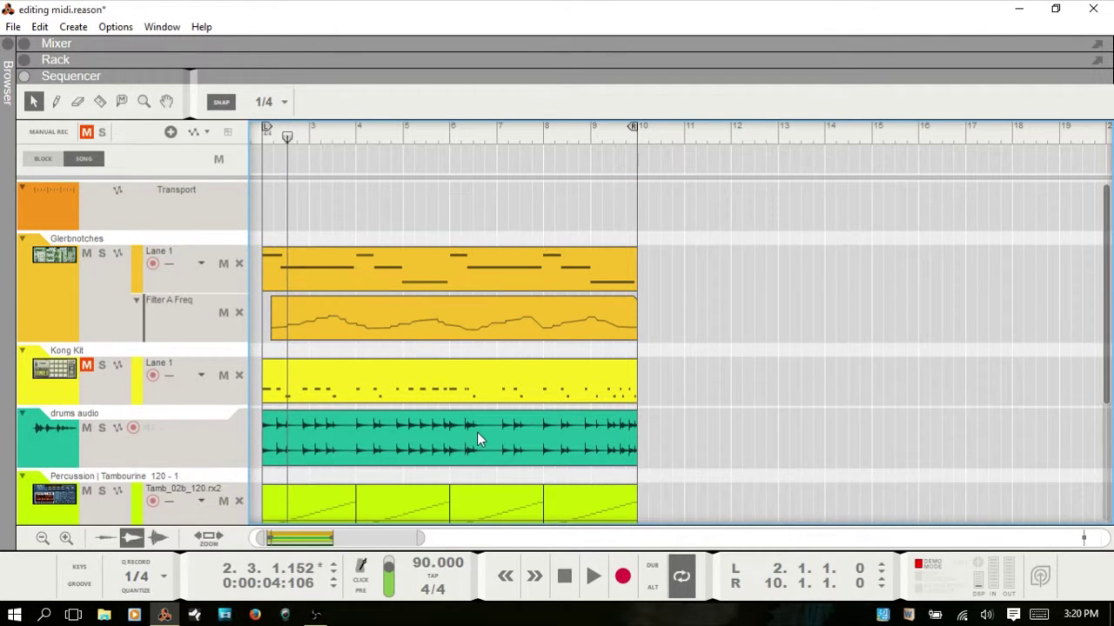
left_click(41, 538)
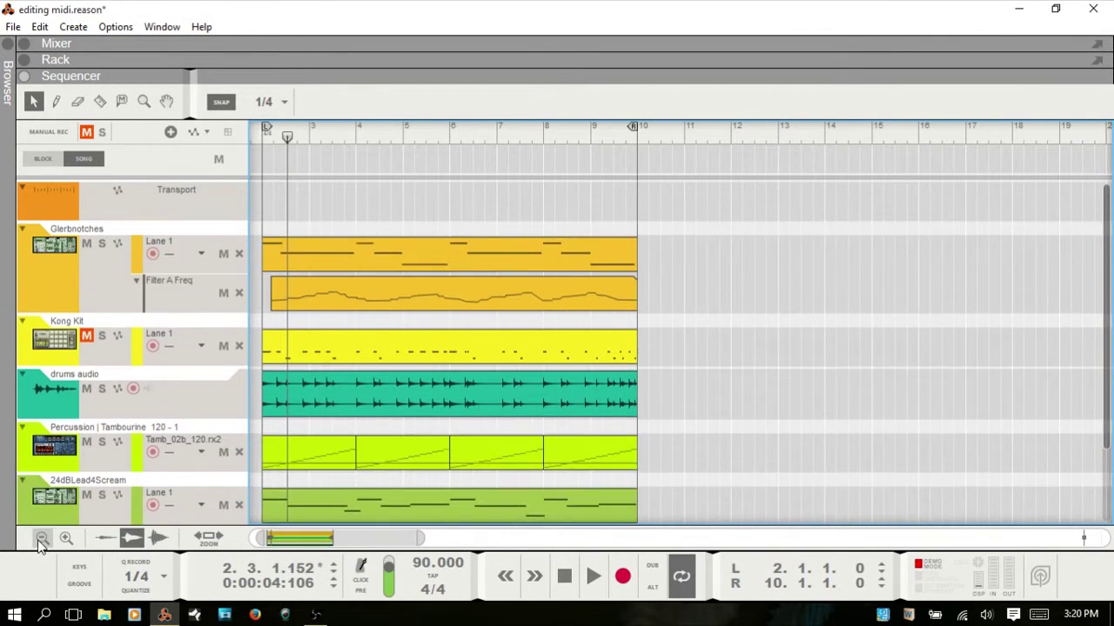
left_click(41, 539)
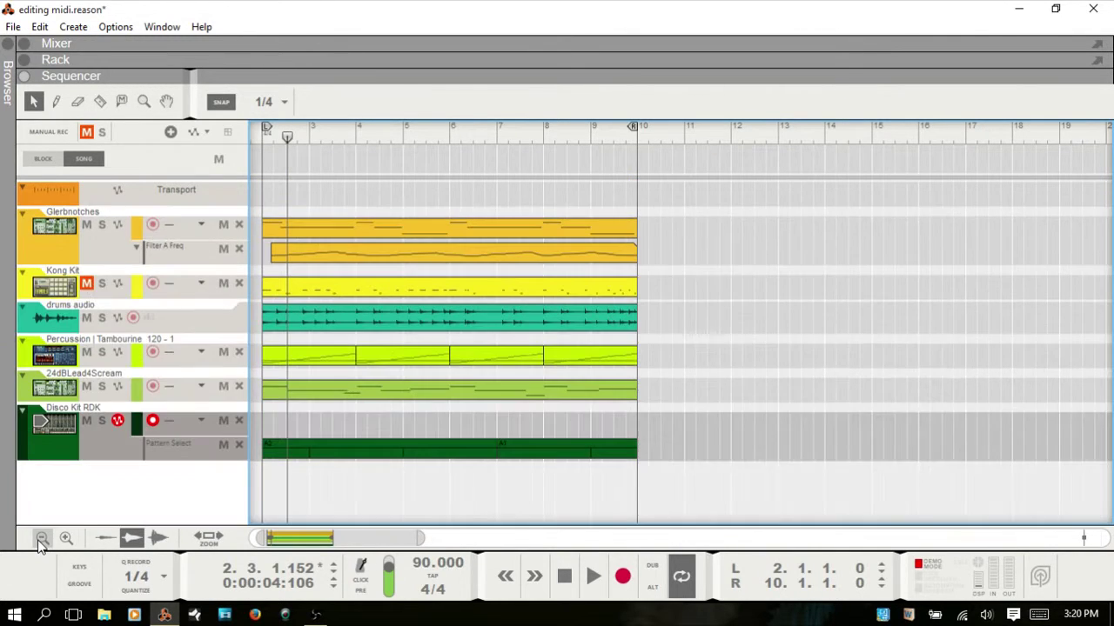
left_click(470, 232)
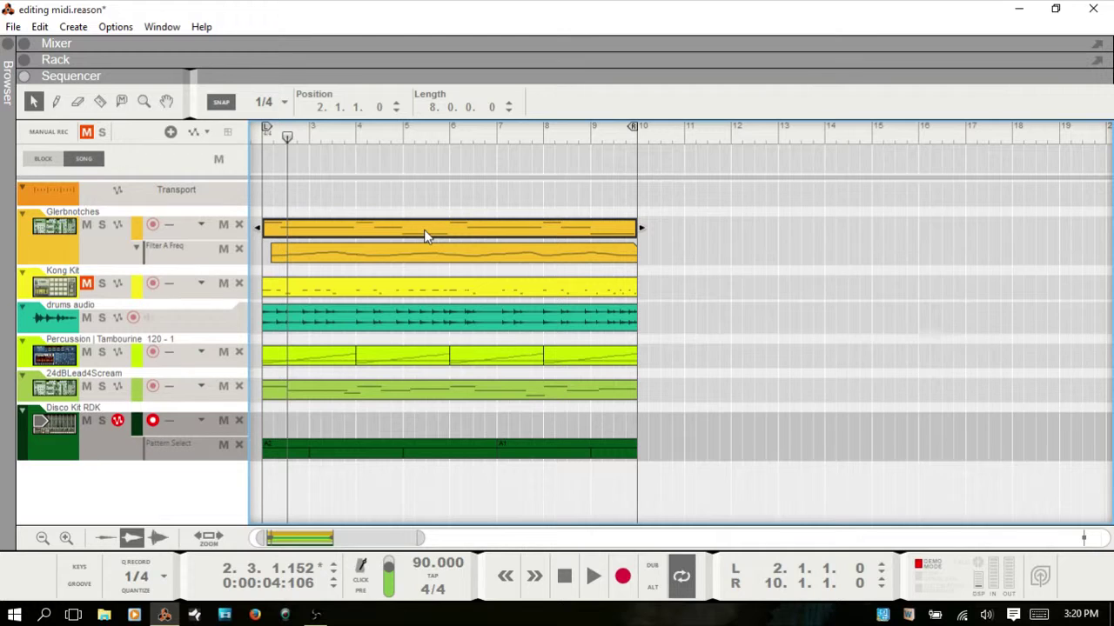
key("ctrl+d")
key("ctrl+d")
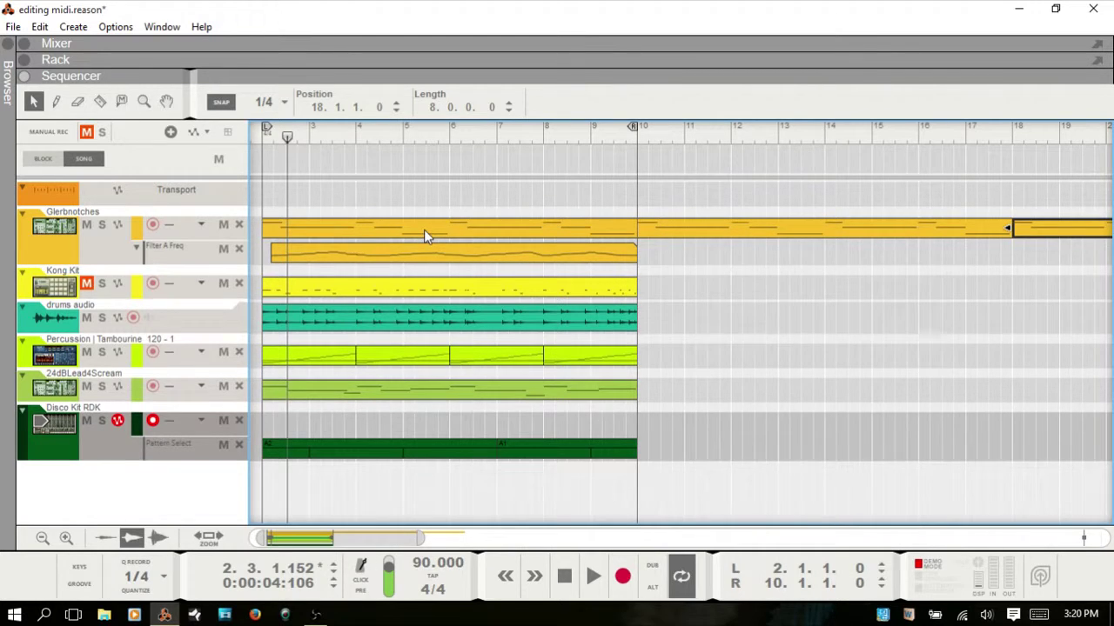
Add two more copies of the Glerbnotches note clip, starting at bars 26 and 34
key("h")
key("h")
key("h")
key("h")
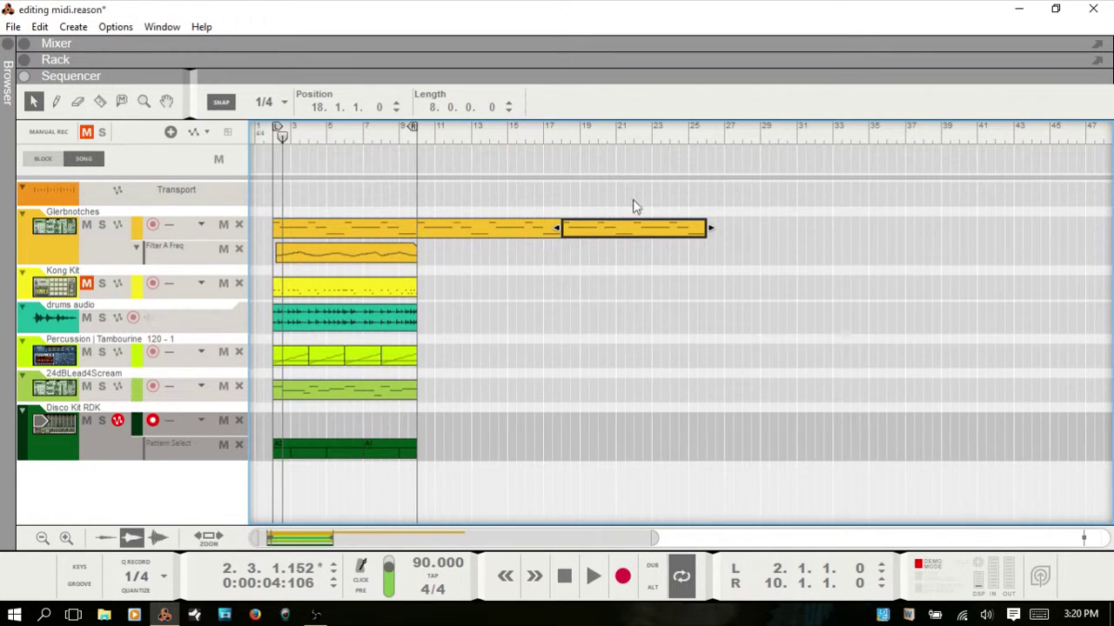
left_click_drag(624, 228, 903, 230)
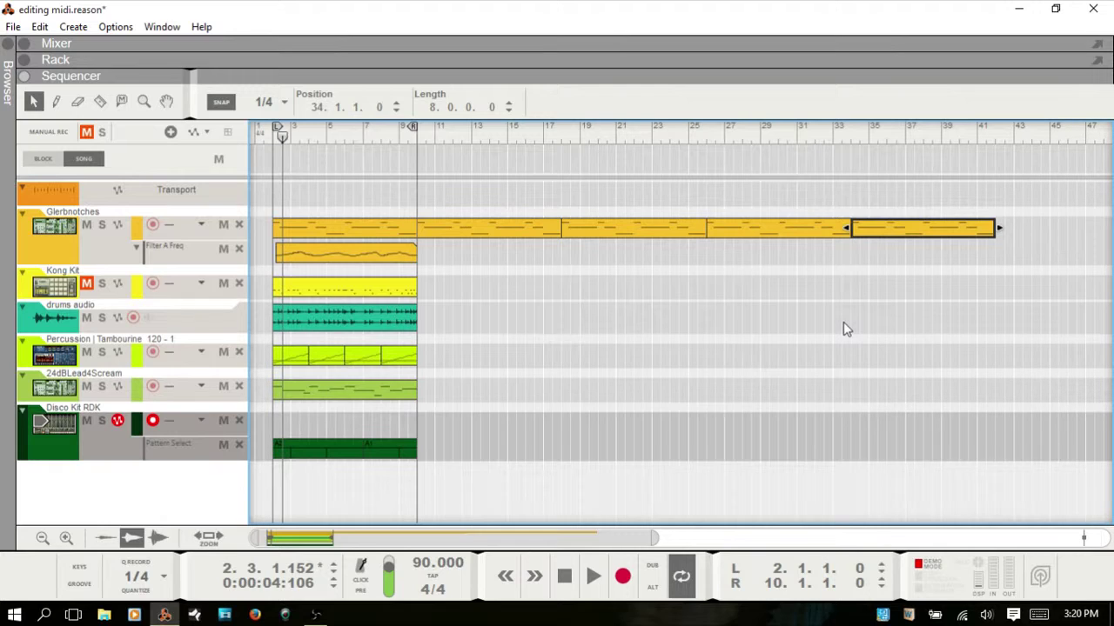
Delete the four Glerbnotches clip copies from bar 10 onward, keeping the original clip
key("shift+Left")
key("shift+Left")
key("shift+Left")
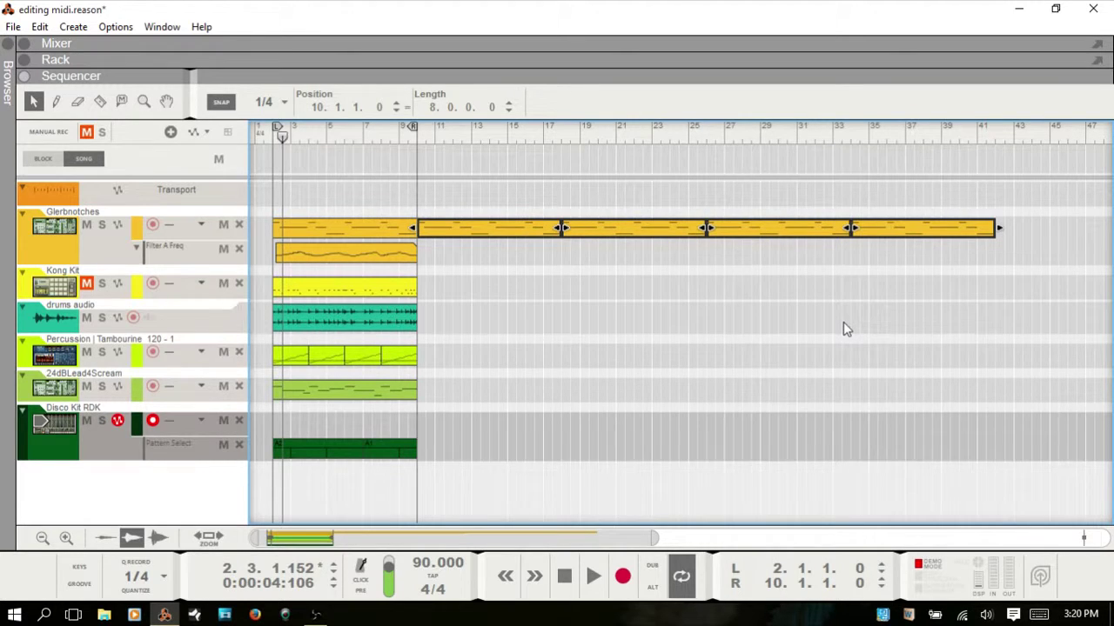
key("Delete")
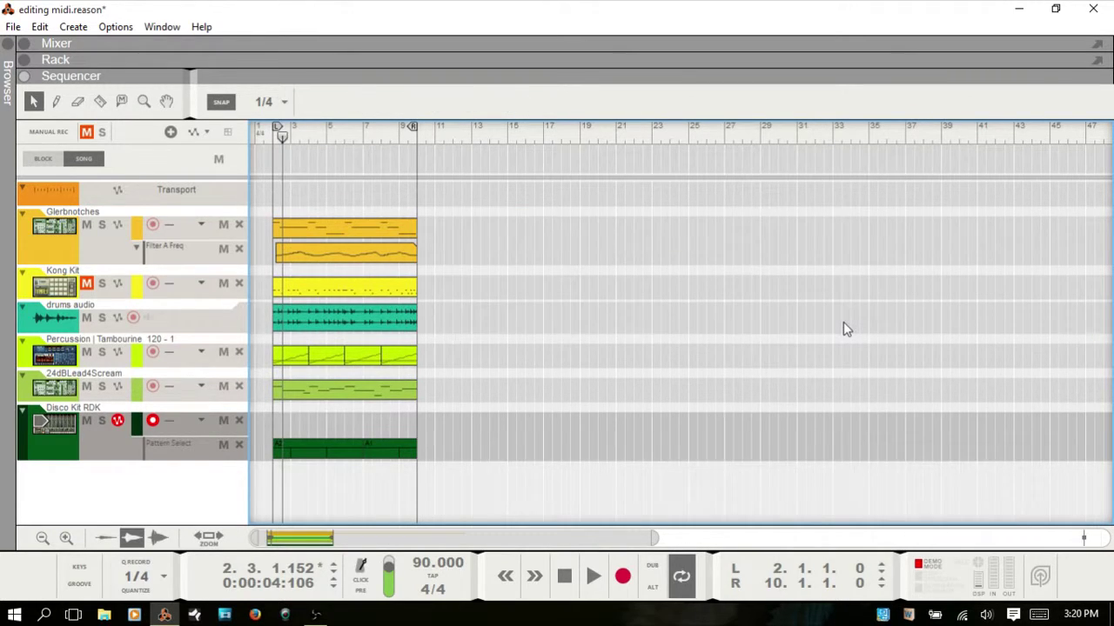
Copy the original Glerbnotches note clip and paste it at 10.1.1, the right locator
left_click(359, 228)
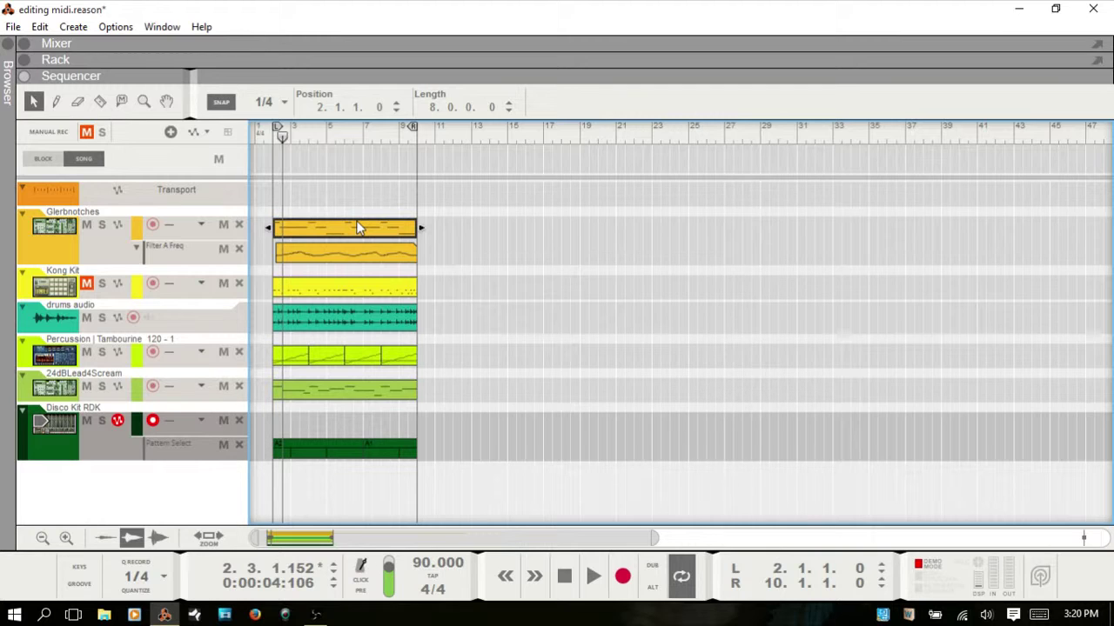
key("KP_2")
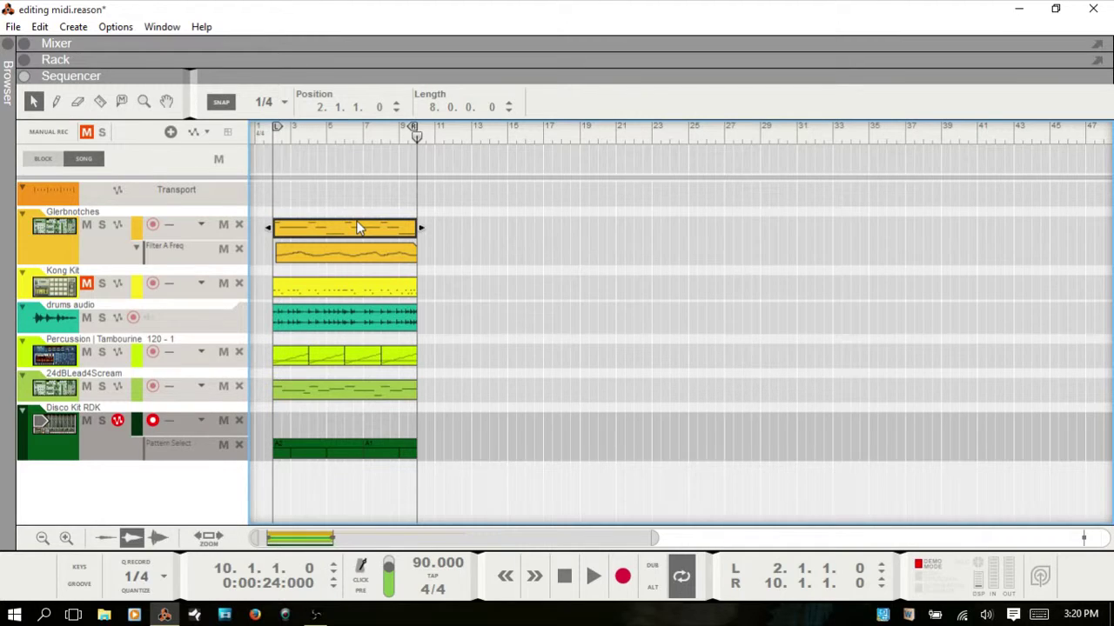
key("ctrl+v")
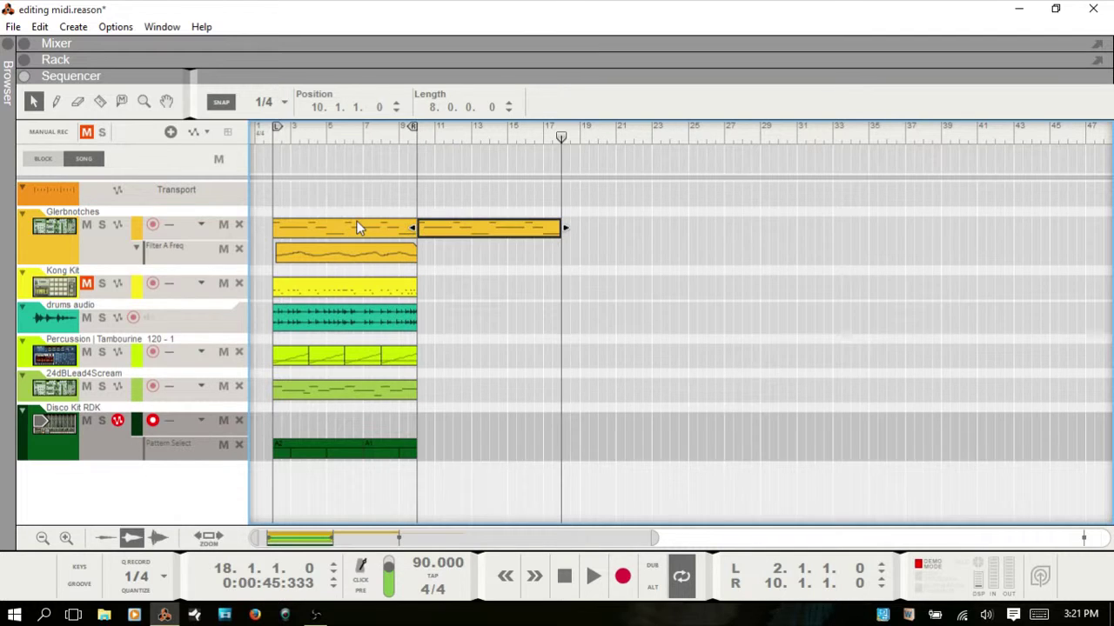
right_click(488, 233)
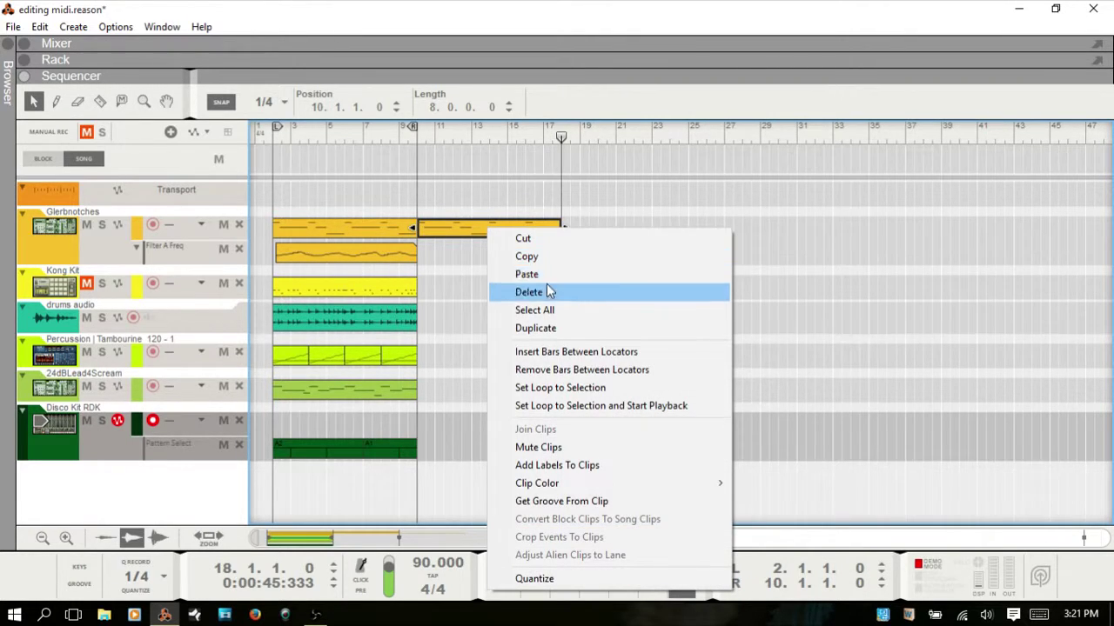
left_click(463, 245)
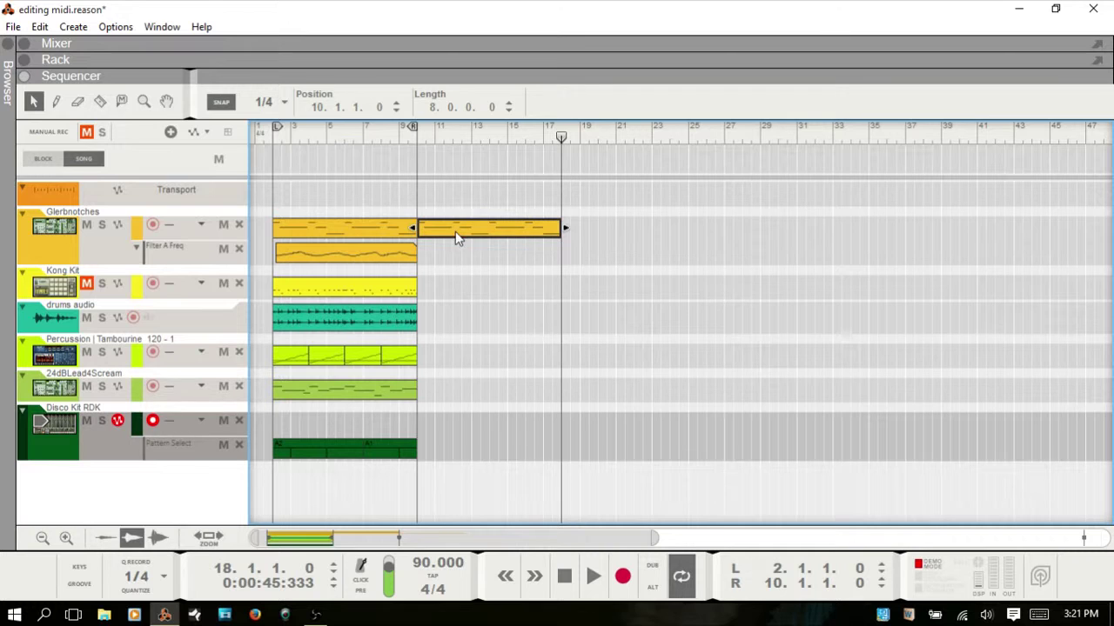
Move the pasted Glerbnotches clip to 13.1.1 and set the snap value to Bar
left_click_drag(462, 232, 513, 233)
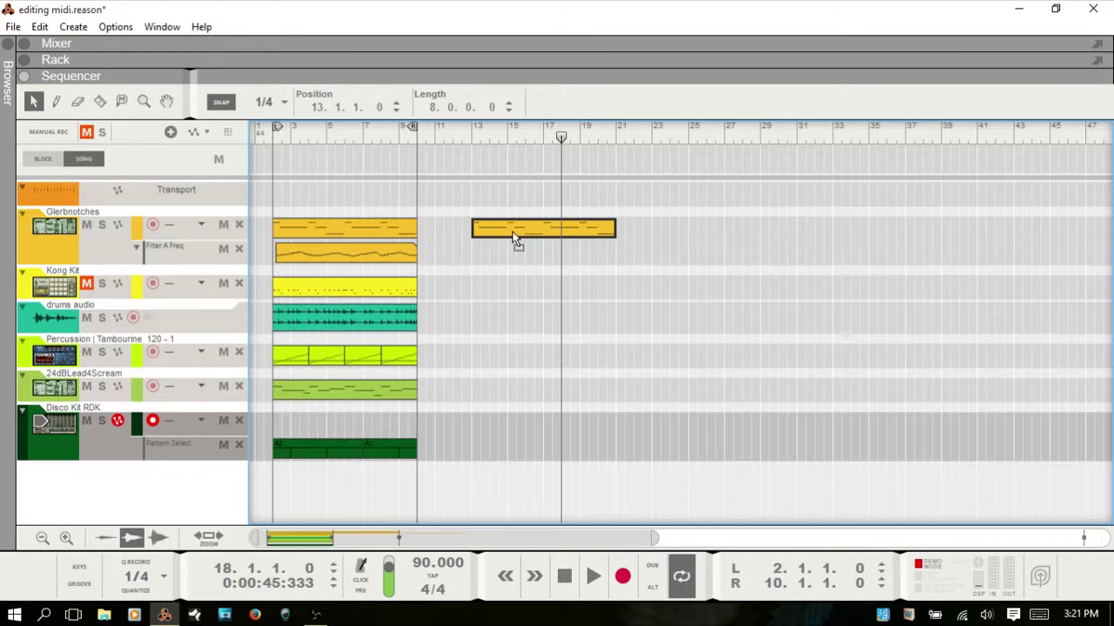
left_click(282, 104)
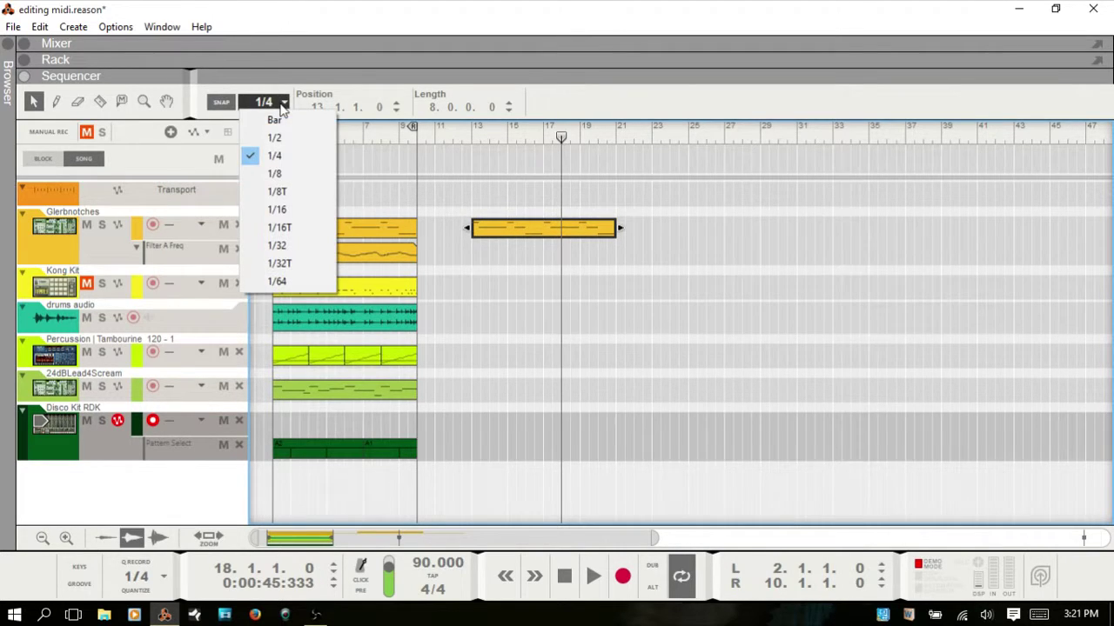
left_click(274, 120)
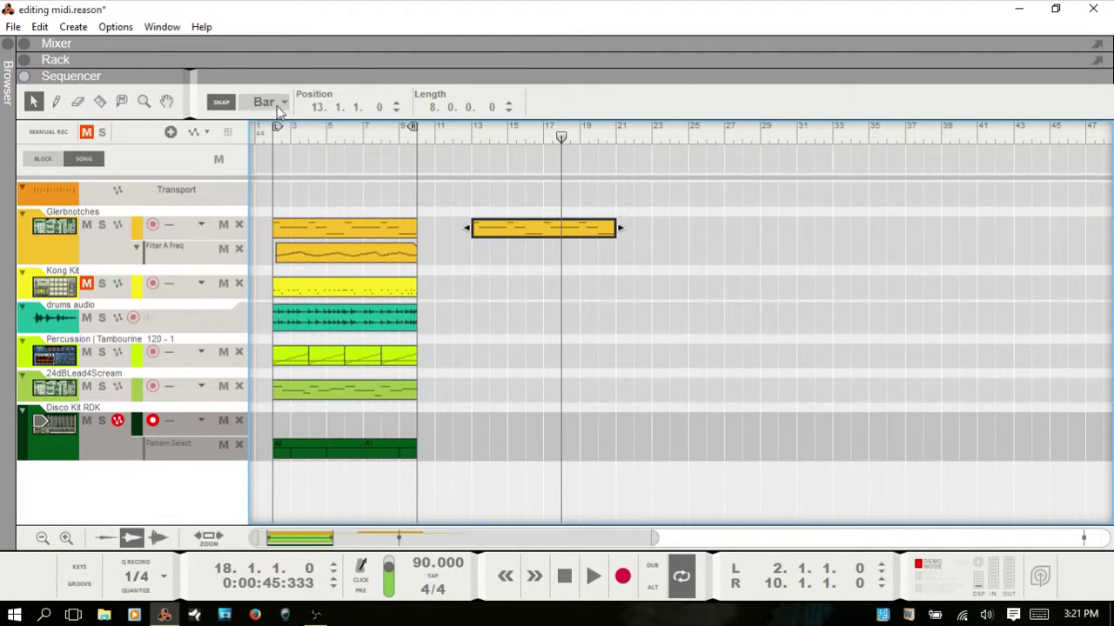
mouse_move(519, 226)
left_mouse_down()
mouse_move(600, 222)
mouse_move(515, 212)
left_mouse_up()
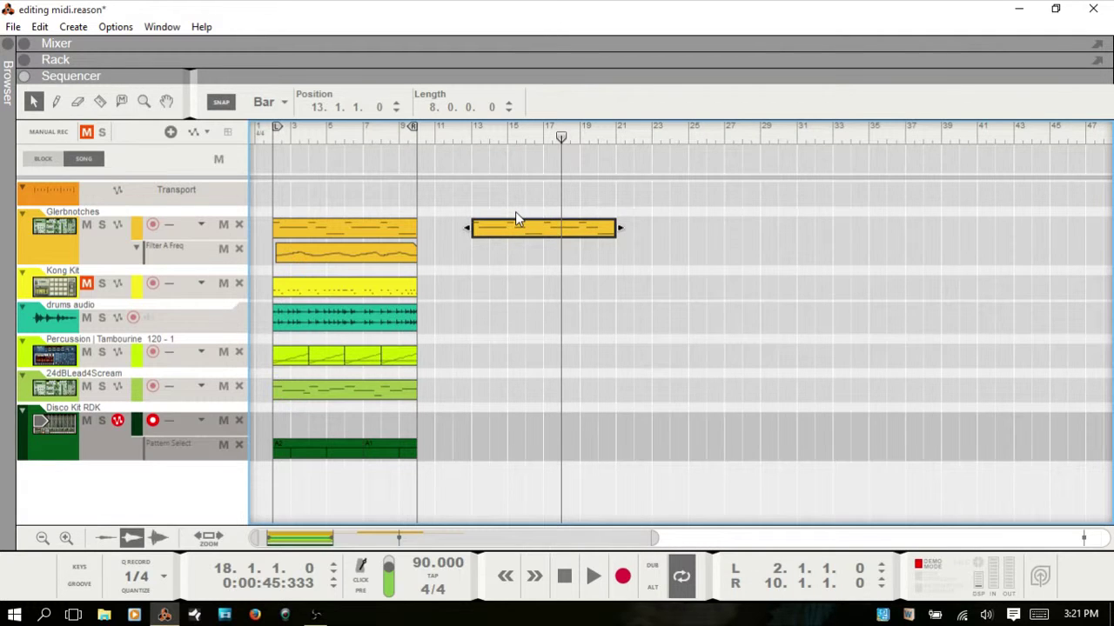
Move the pasted Glerbnotches clip back to 10.1.1 using bar snapping
key("h")
key("h")
key("h")
left_click_drag(410, 539, 332, 539)
left_click_drag(887, 233, 758, 240)
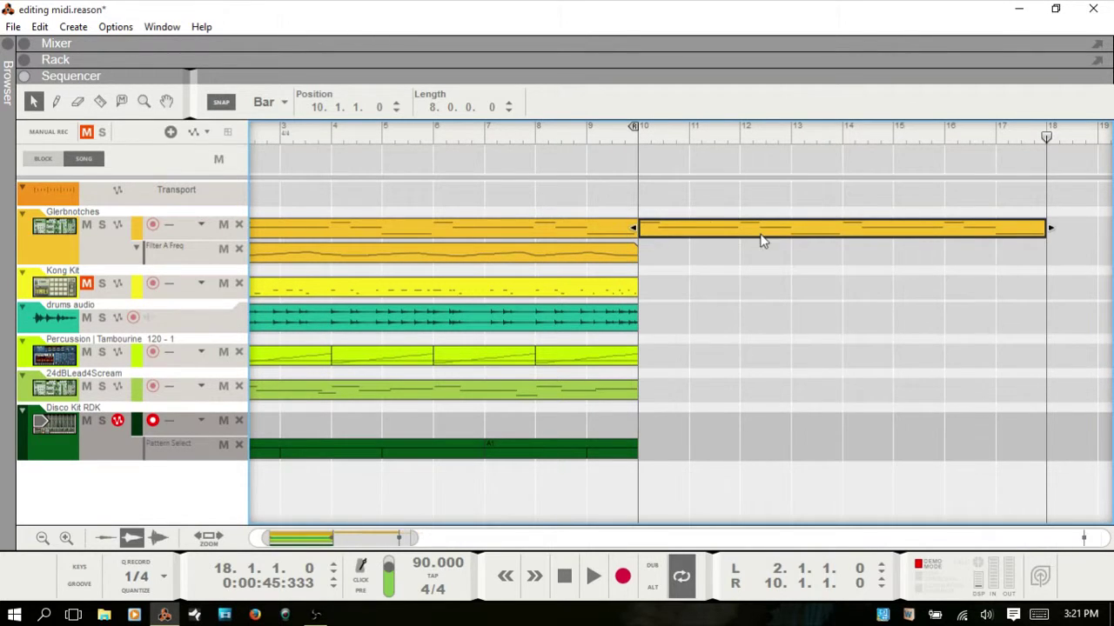
Set the snap value to 1/16 and try moving the Glerbnotches clip at bar 10 in small increments
left_click(268, 103)
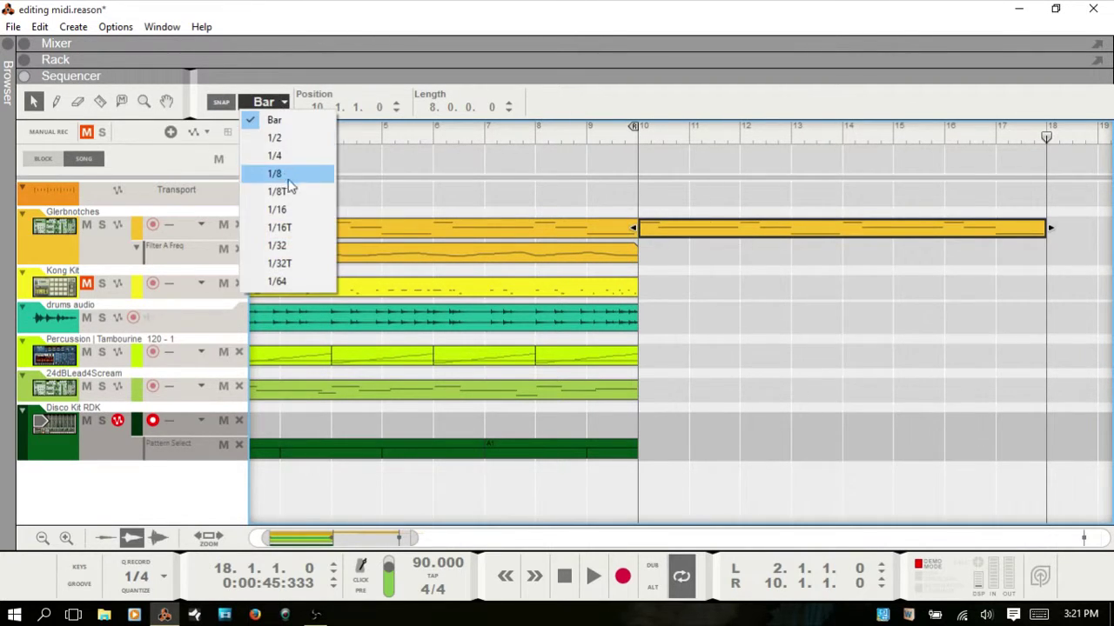
left_click(292, 210)
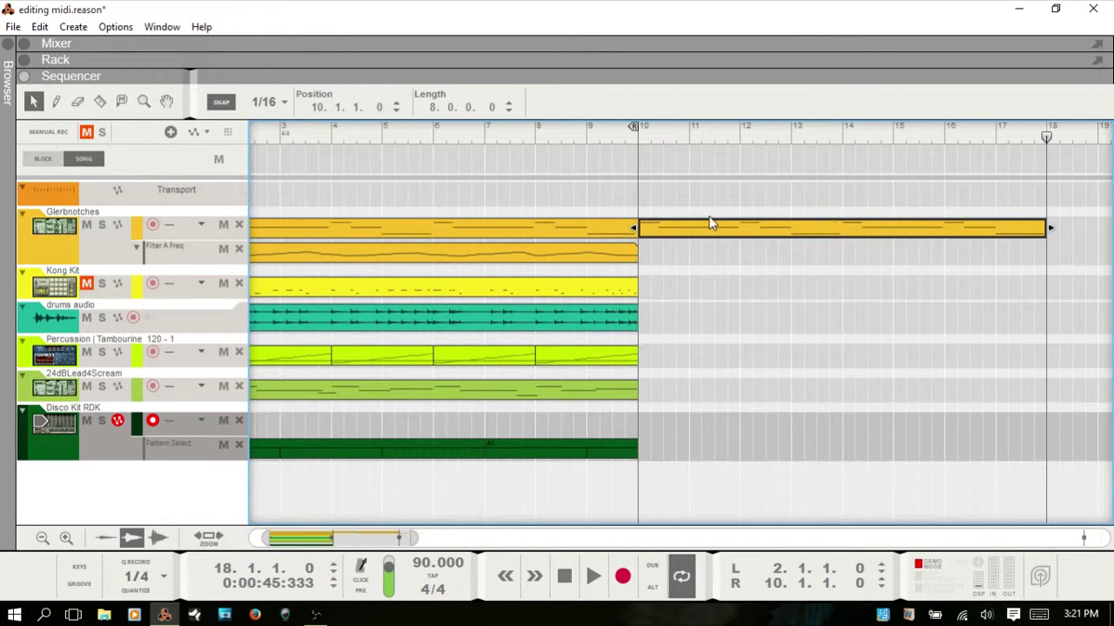
mouse_move(696, 231)
left_mouse_down()
mouse_move(827, 236)
mouse_move(698, 233)
left_mouse_up()
With grid snapping off, nudge the Glerbnotches copy about 4 ticks past 10.1.1, and turn snapping back on
key("s")
left_click(230, 106)
left_click(228, 104)
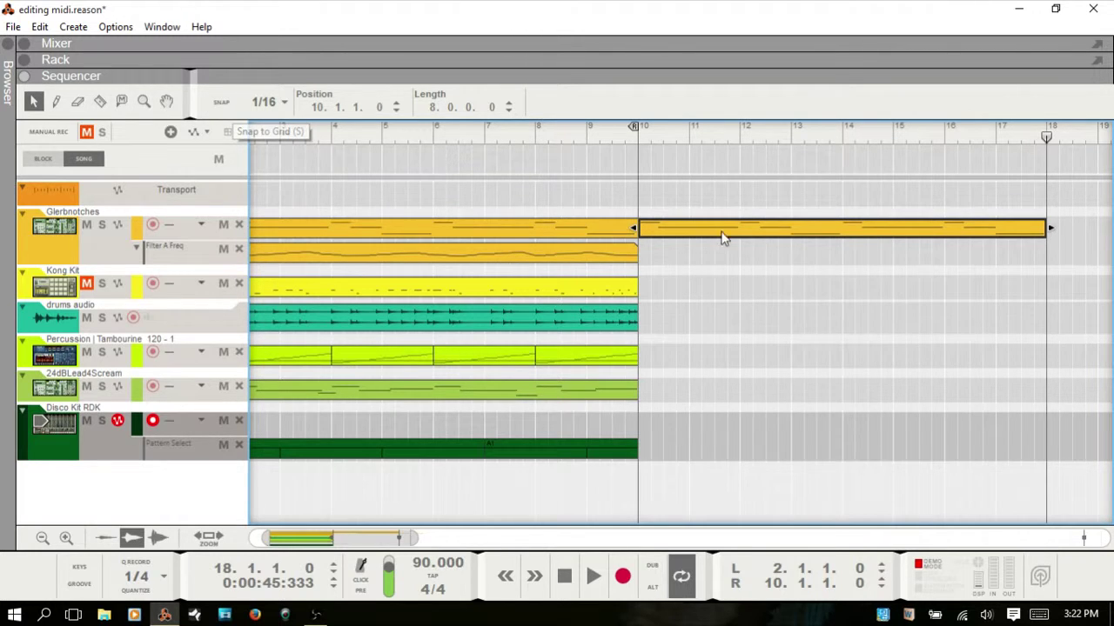
mouse_move(717, 231)
left_mouse_down()
mouse_move(780, 232)
mouse_move(712, 227)
left_mouse_up()
key("s")
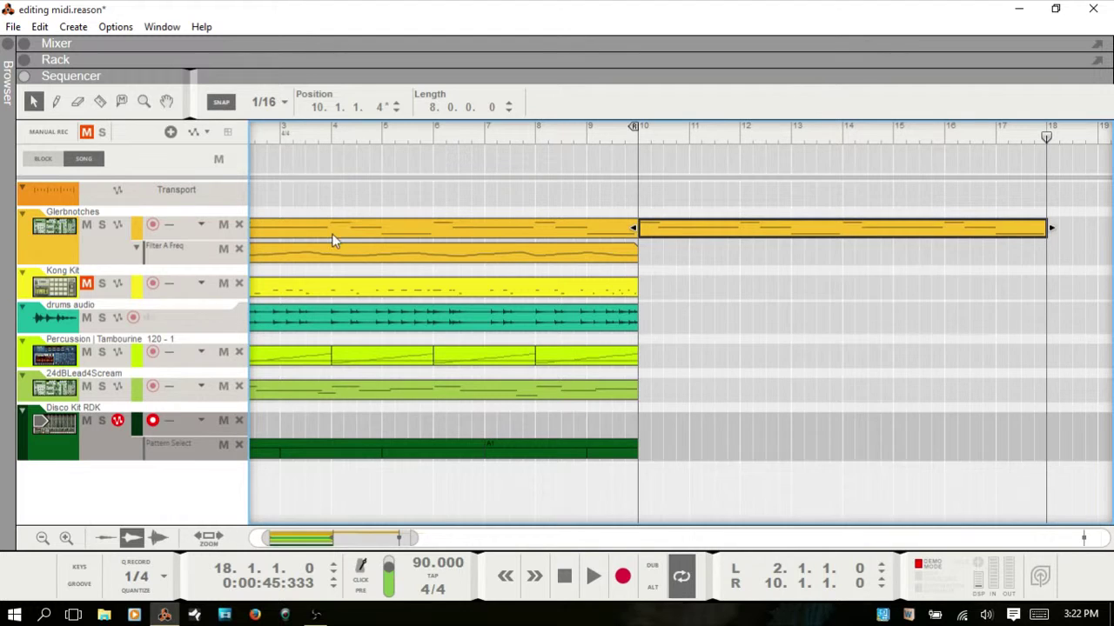
Set the loop locators around the Glerbnotches clip at bar 10, with the left locator snapped to 10.1.1
left_click_drag(339, 532, 301, 538)
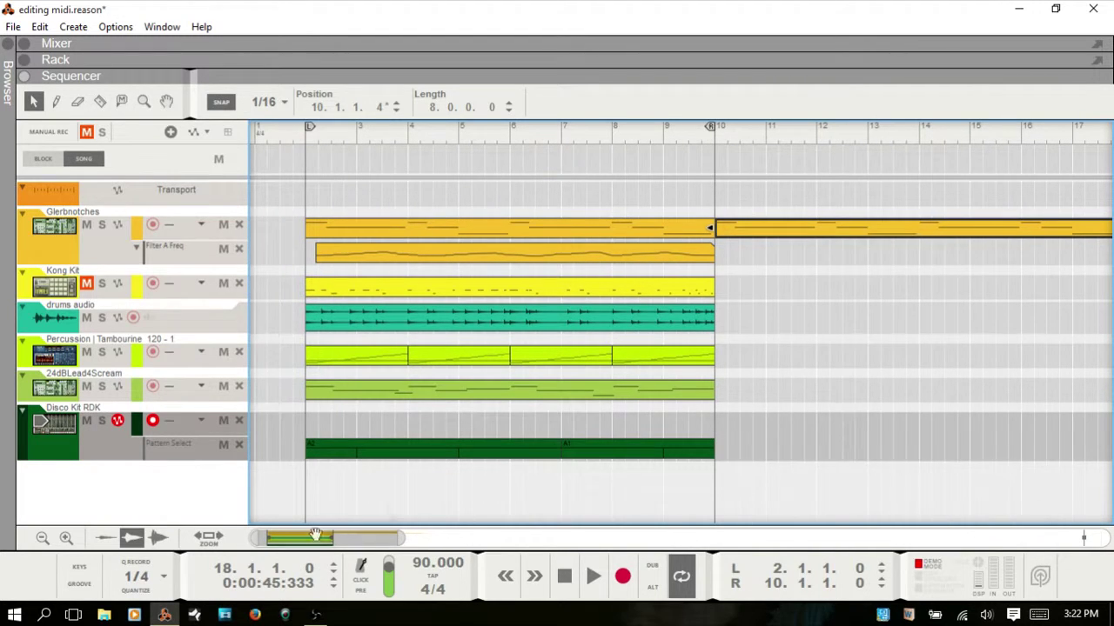
left_click_drag(312, 541, 343, 548)
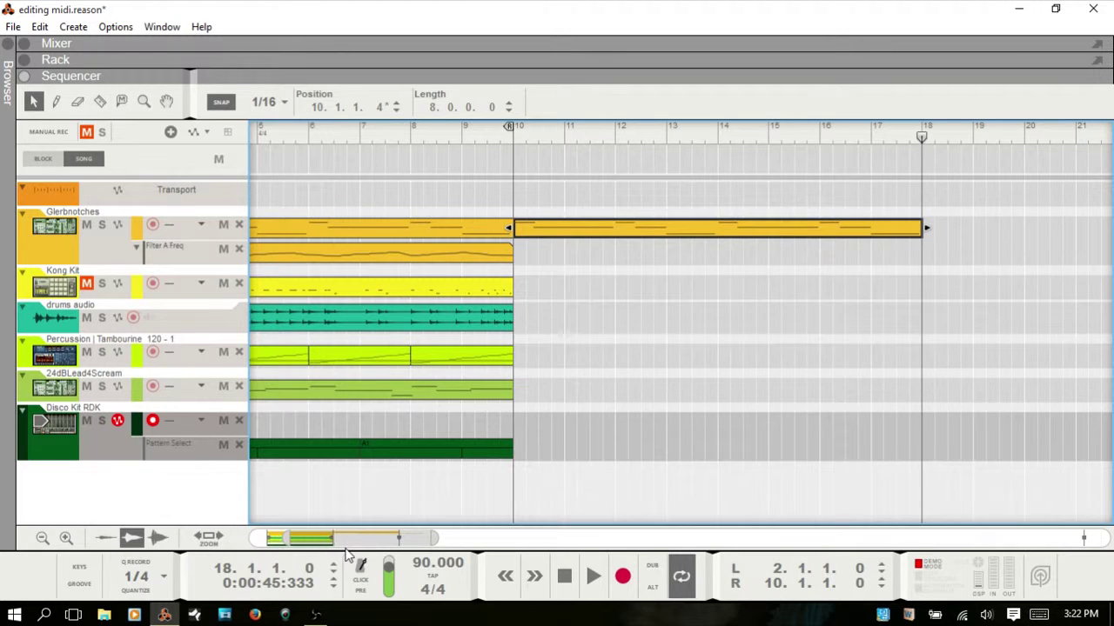
left_click(397, 226)
mouse_move(323, 537)
left_mouse_down()
mouse_move(314, 538)
mouse_move(338, 537)
mouse_move(328, 537)
left_mouse_up()
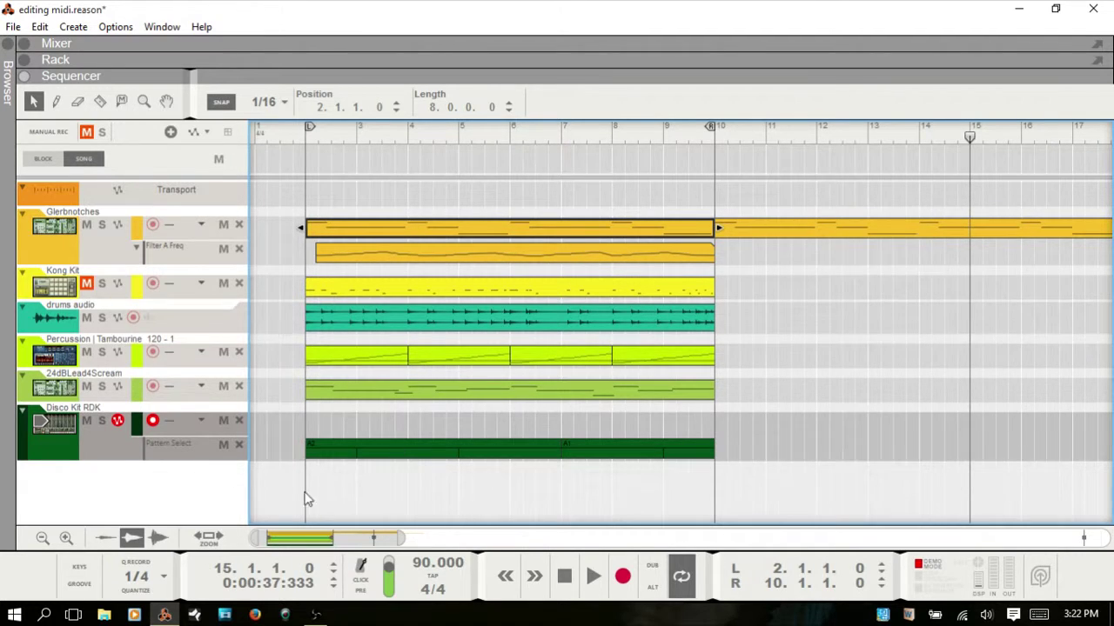
left_click_drag(315, 544, 325, 545)
left_click(861, 240)
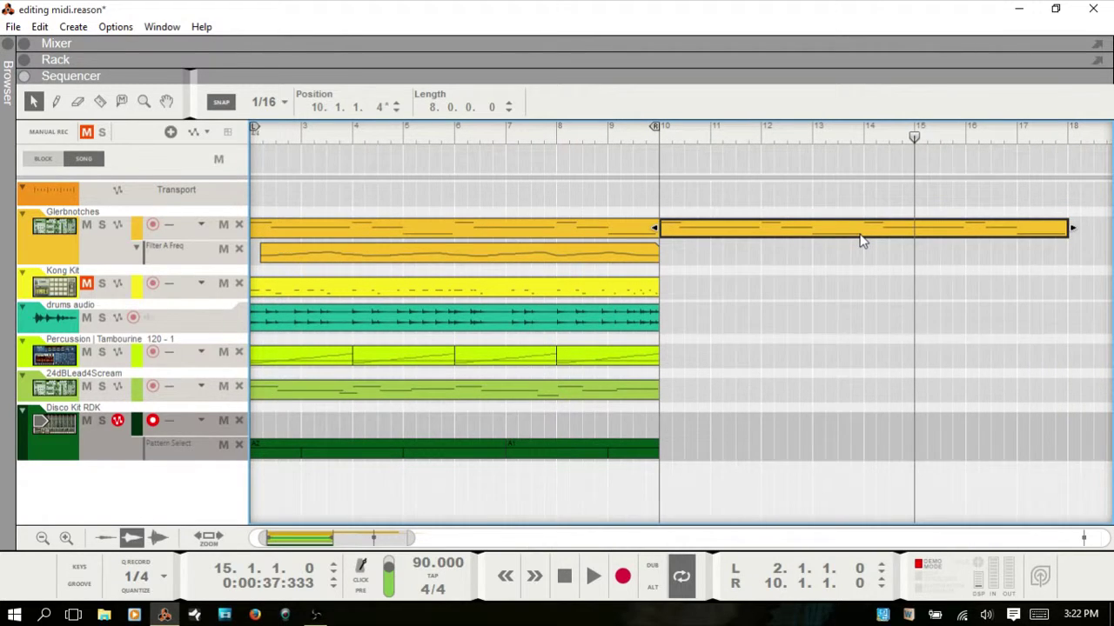
key("p")
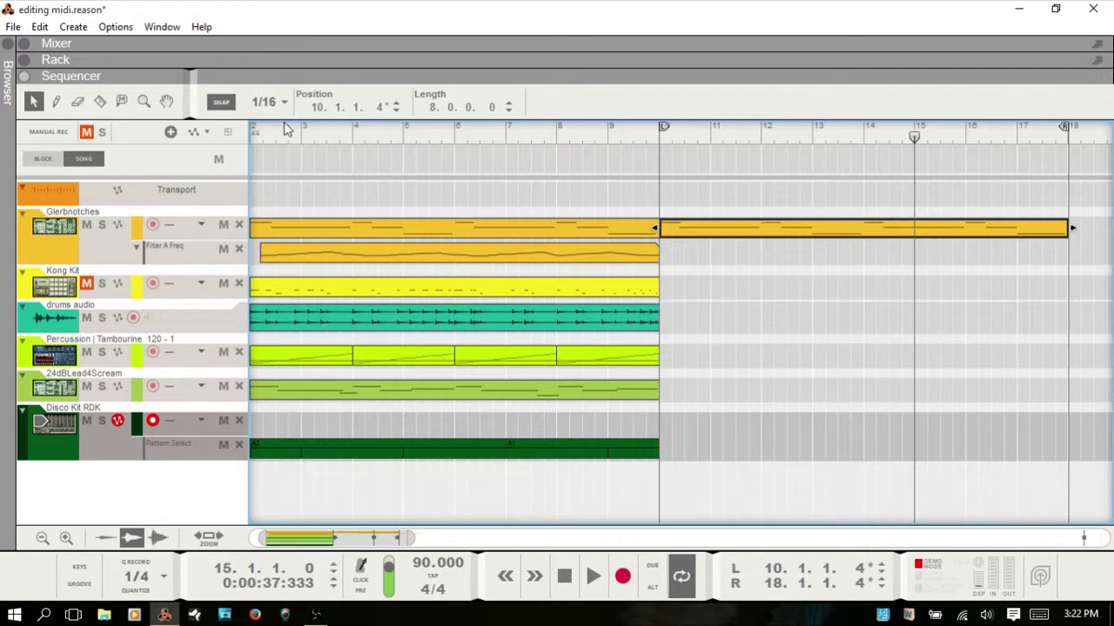
mouse_move(662, 126)
left_mouse_down()
mouse_move(592, 126)
mouse_move(649, 123)
left_mouse_up()
left_click_drag(661, 121, 664, 123)
Delete the Glerbnotches track's Filter A Freq automation clip and remove its automation lane
left_click_drag(340, 540, 326, 540)
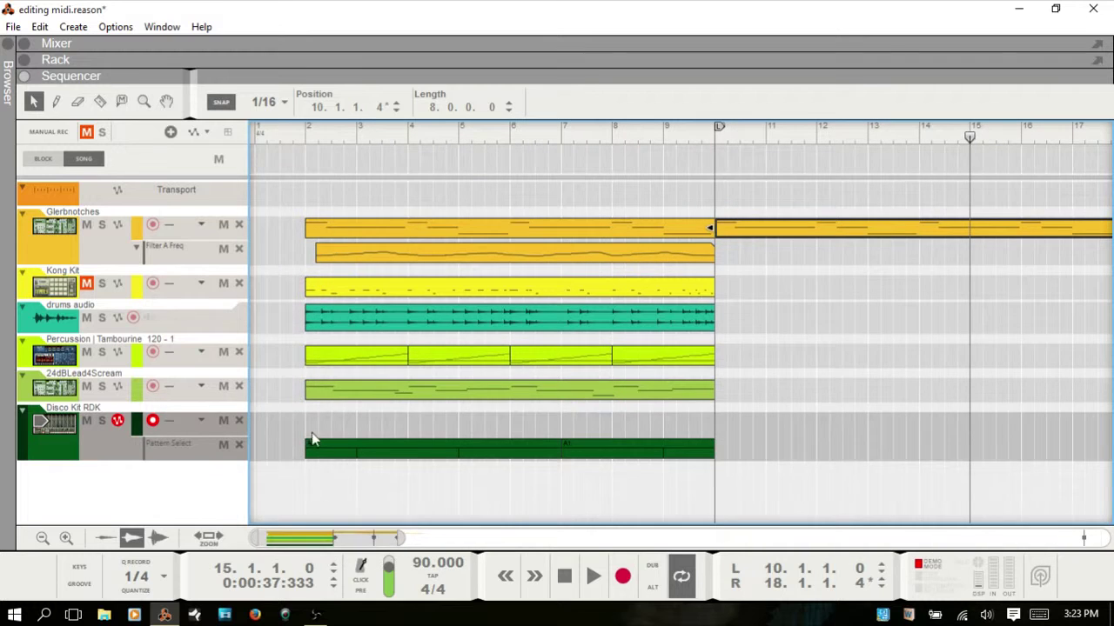
left_click(441, 229)
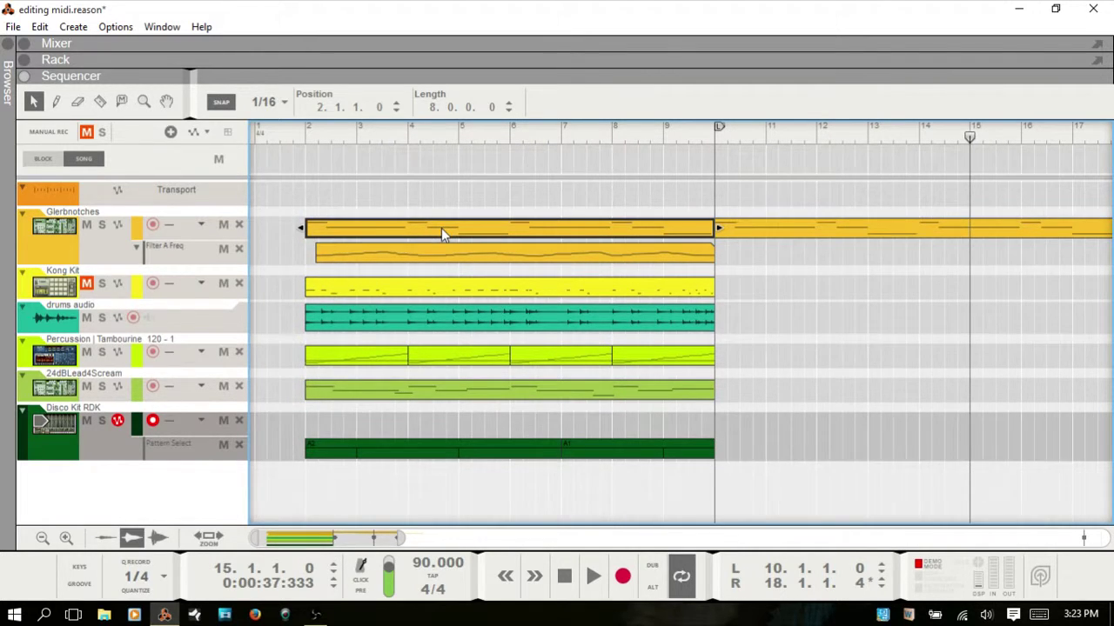
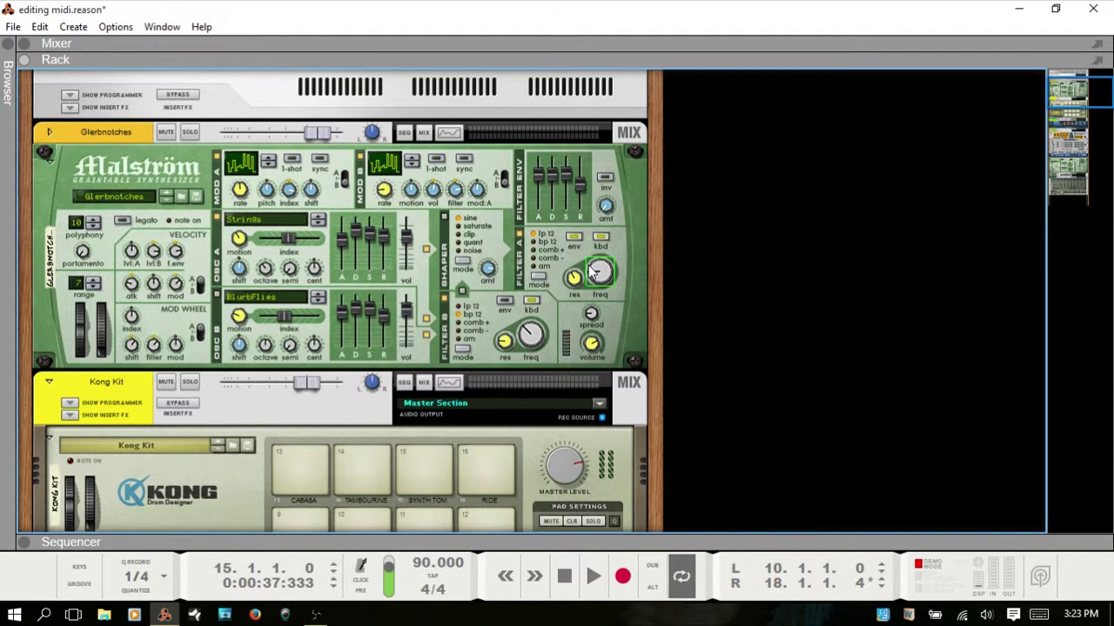
key("F7")
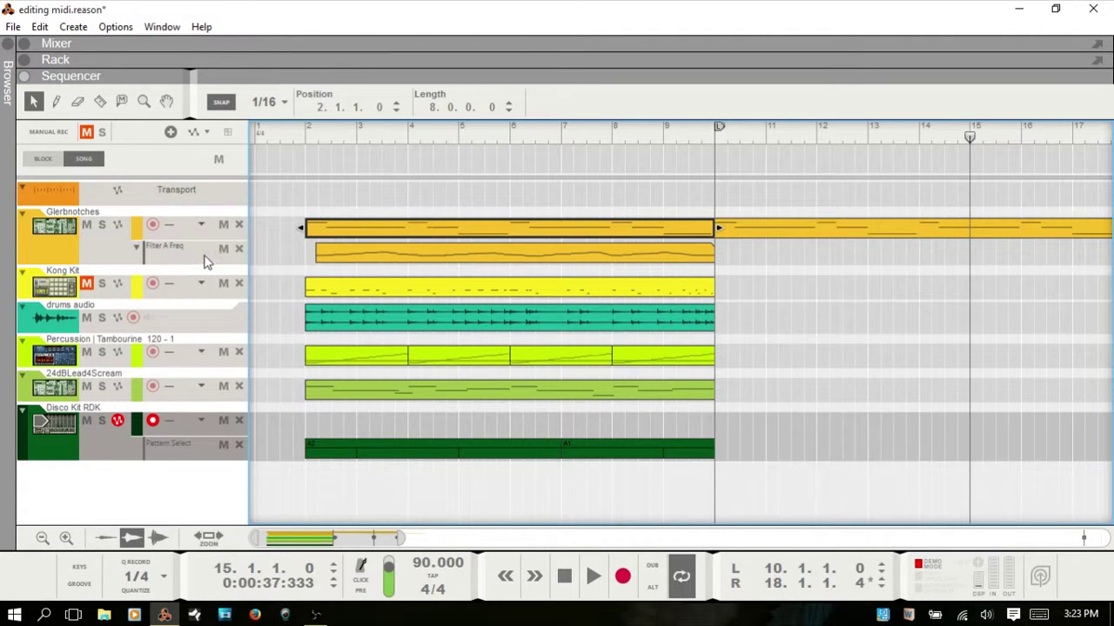
left_click(396, 252)
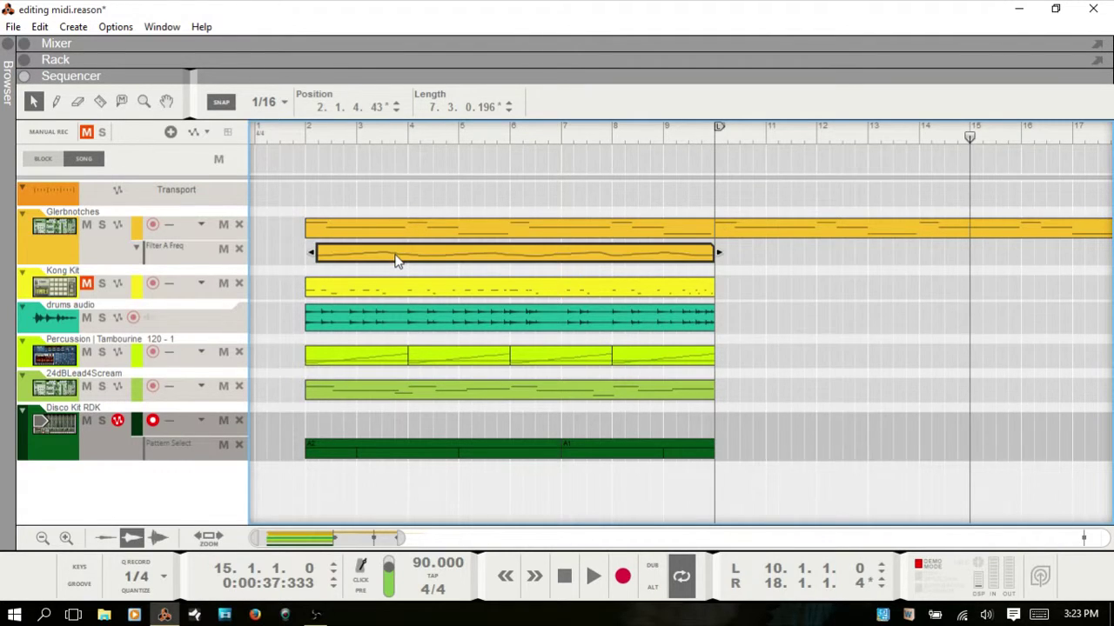
key("Delete")
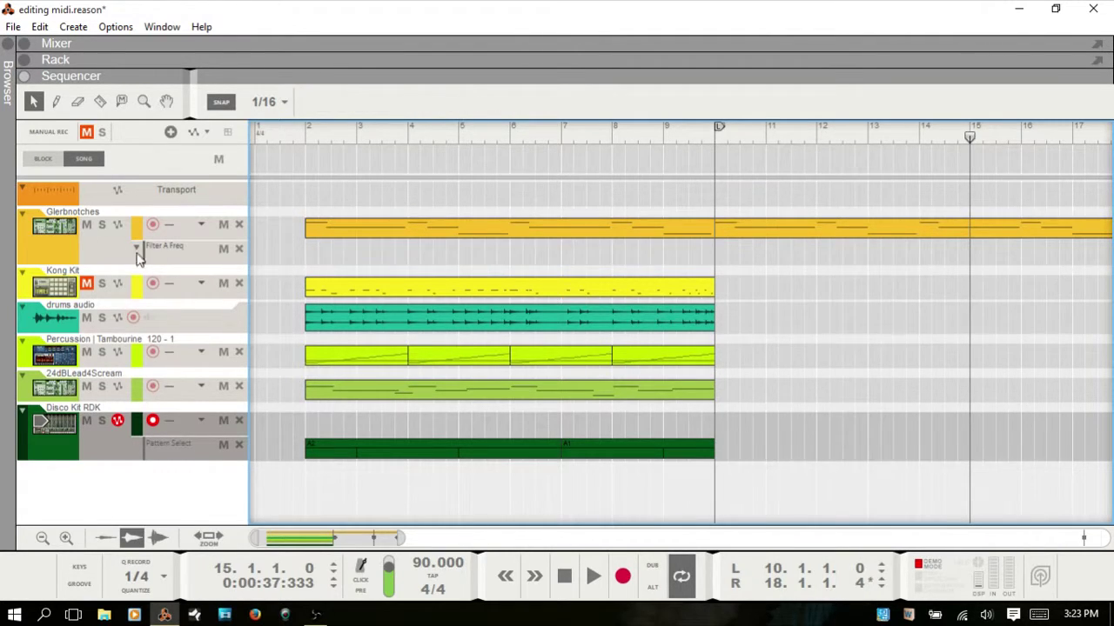
left_click(88, 252)
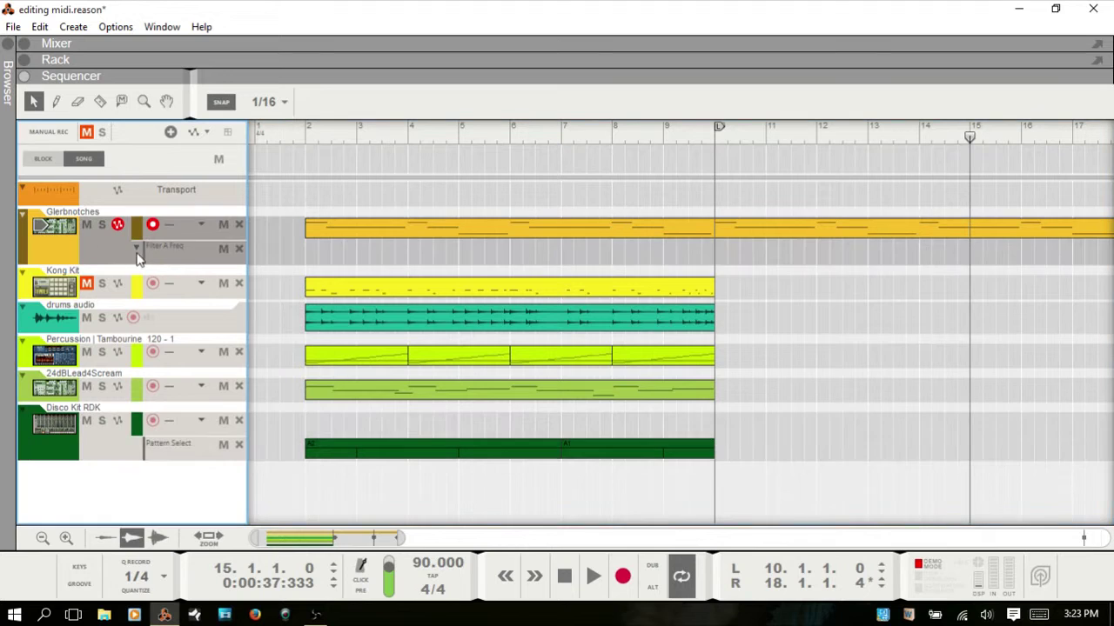
left_click(240, 250)
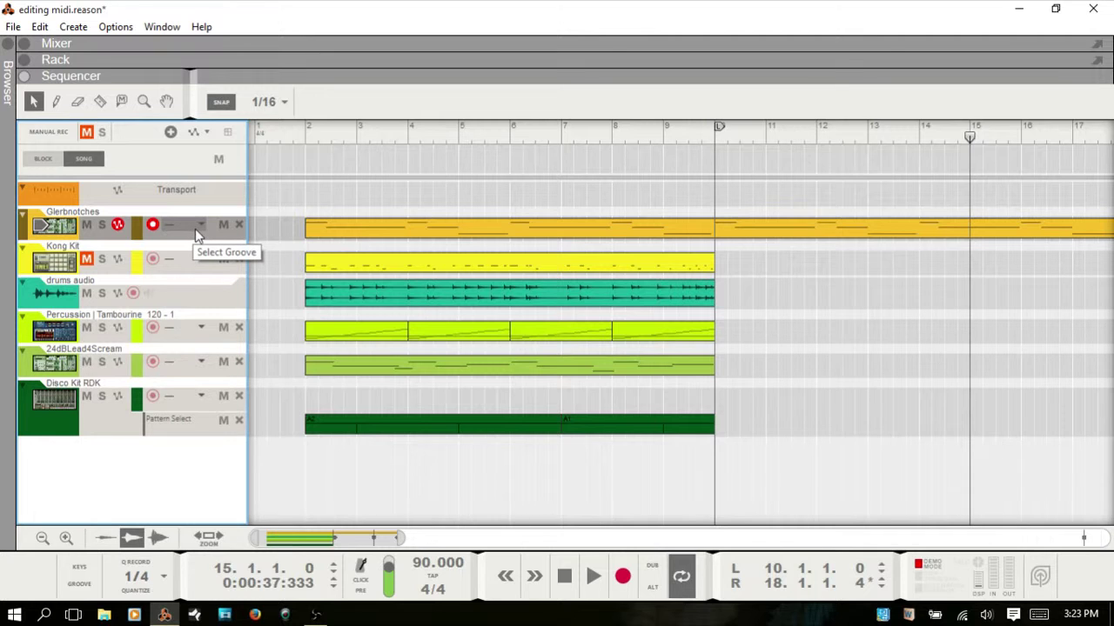
Record on the Glerbnotches track from 1.2.4 to about 7.4.3 while varying Malström's Filter A frequency
key("F6")
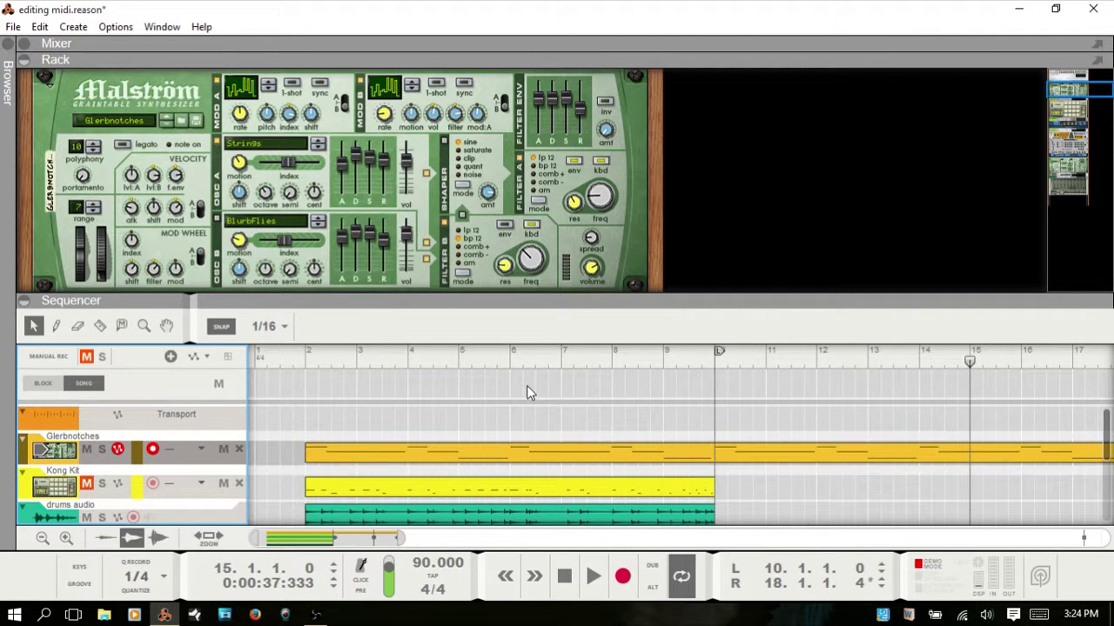
left_click(278, 361)
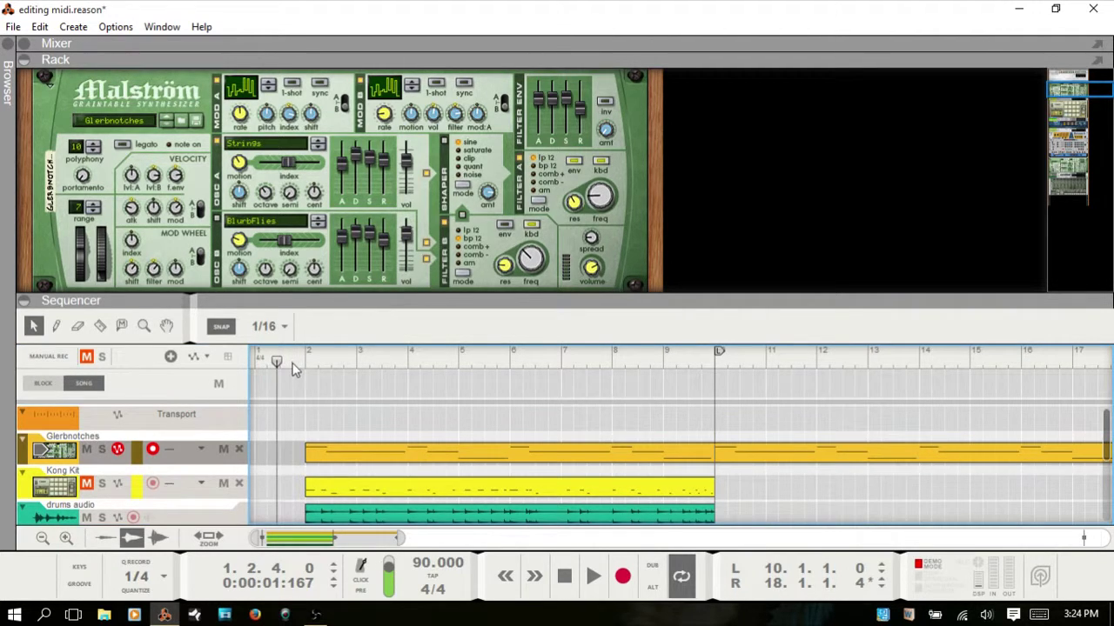
key("ctrl+Return")
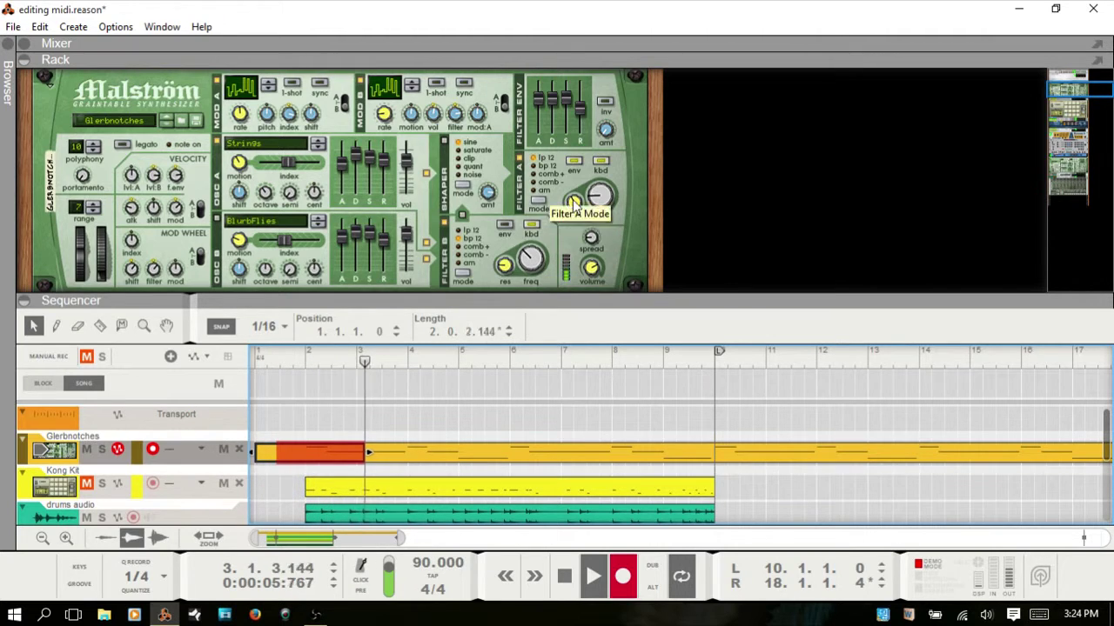
left_click_drag(599, 201, 599, 192)
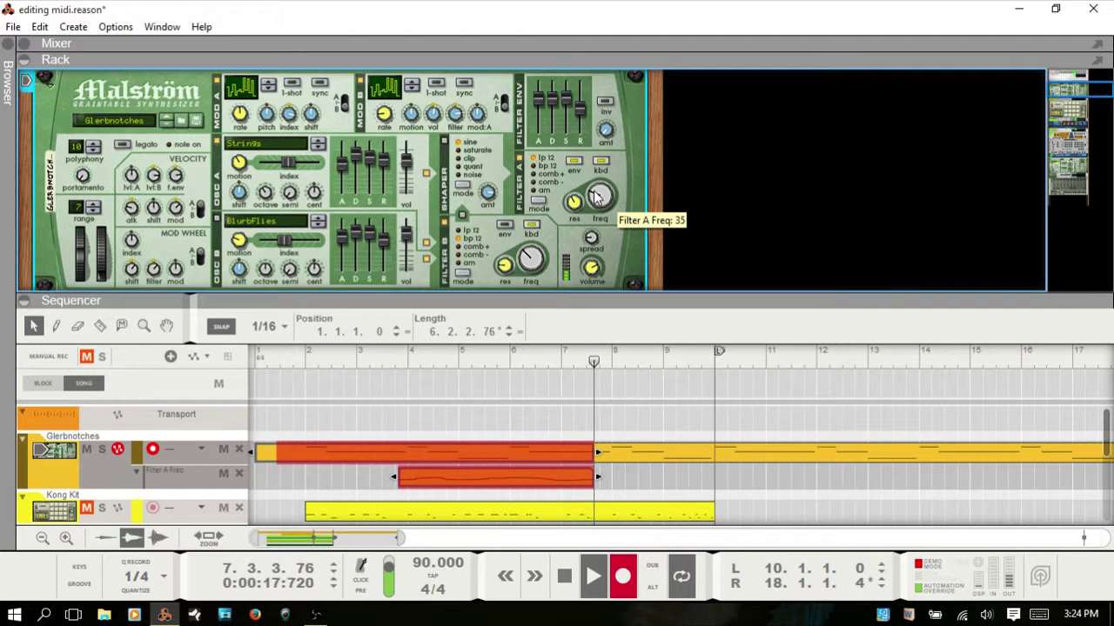
key("space")
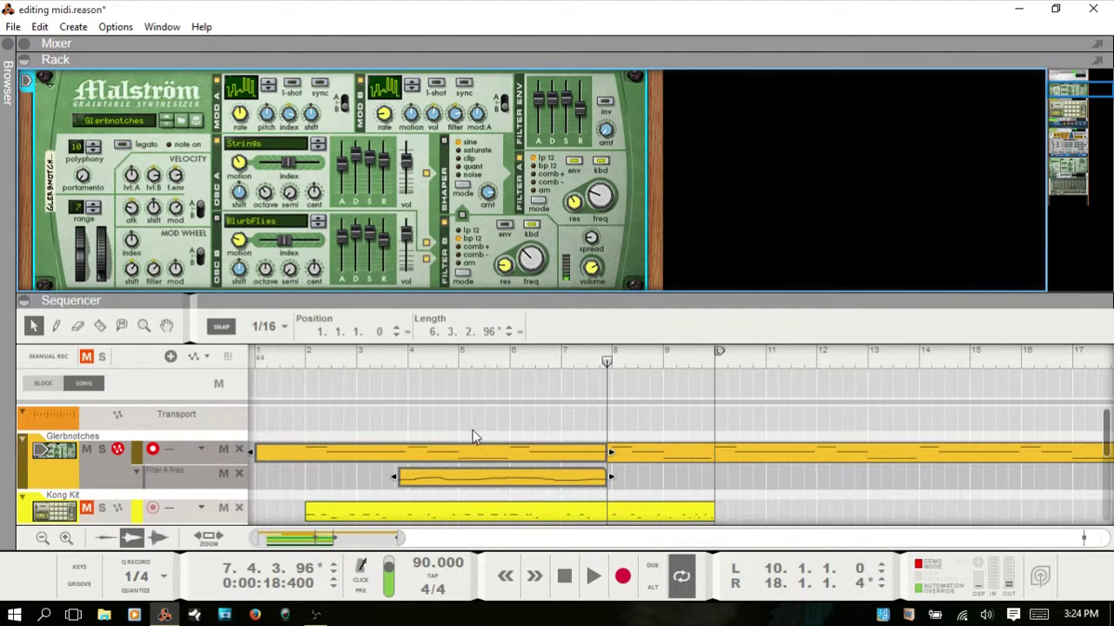
Delete the newly recorded Filter A Freq automation clip and remove its lane from the Glerbnotches track
left_click(470, 491)
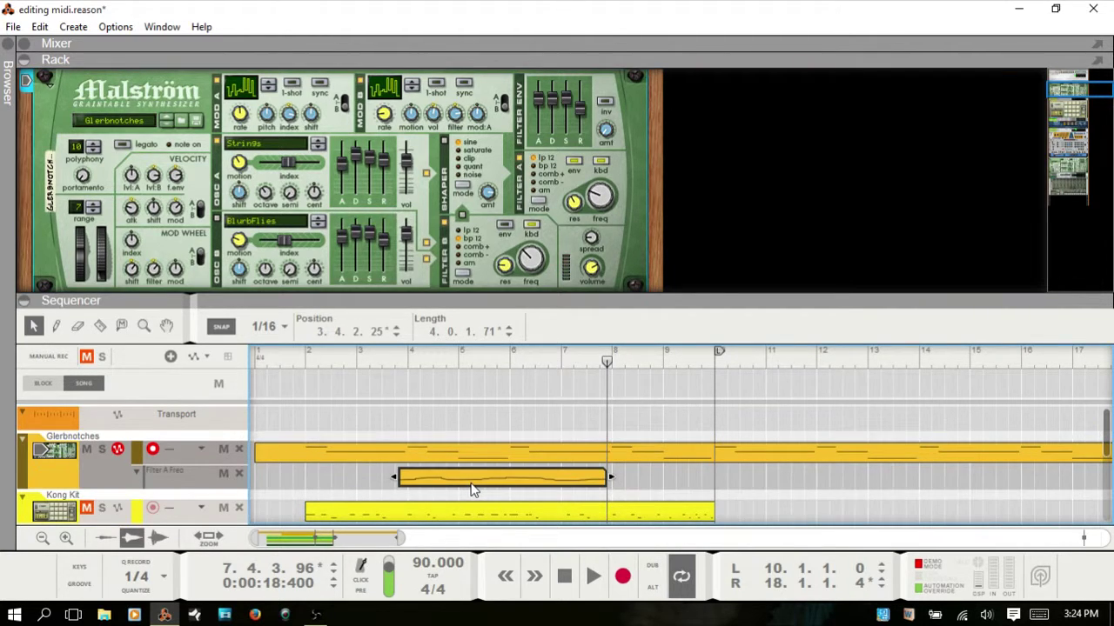
key("Delete")
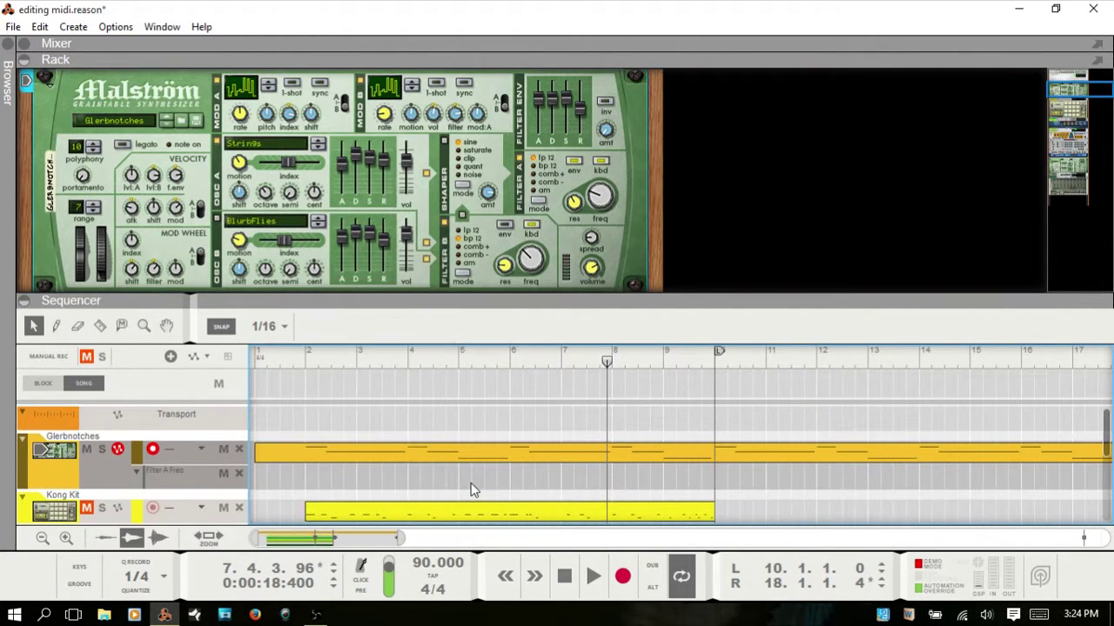
left_click(239, 474)
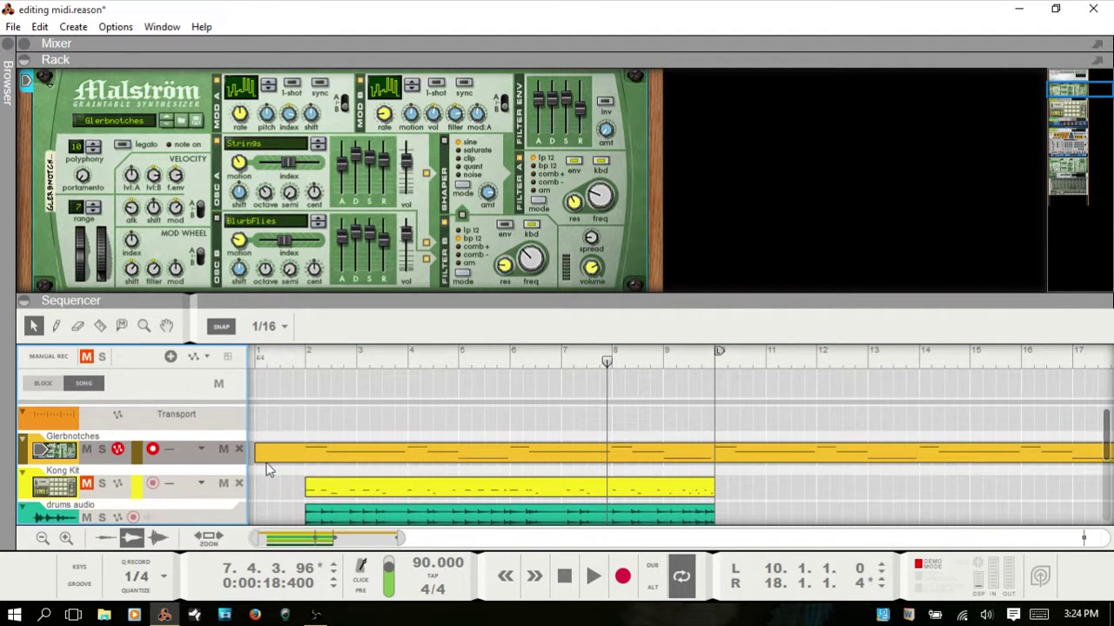
Enable recording automation into the note clip, with the first Glerbnotches clip selected
left_click(328, 461)
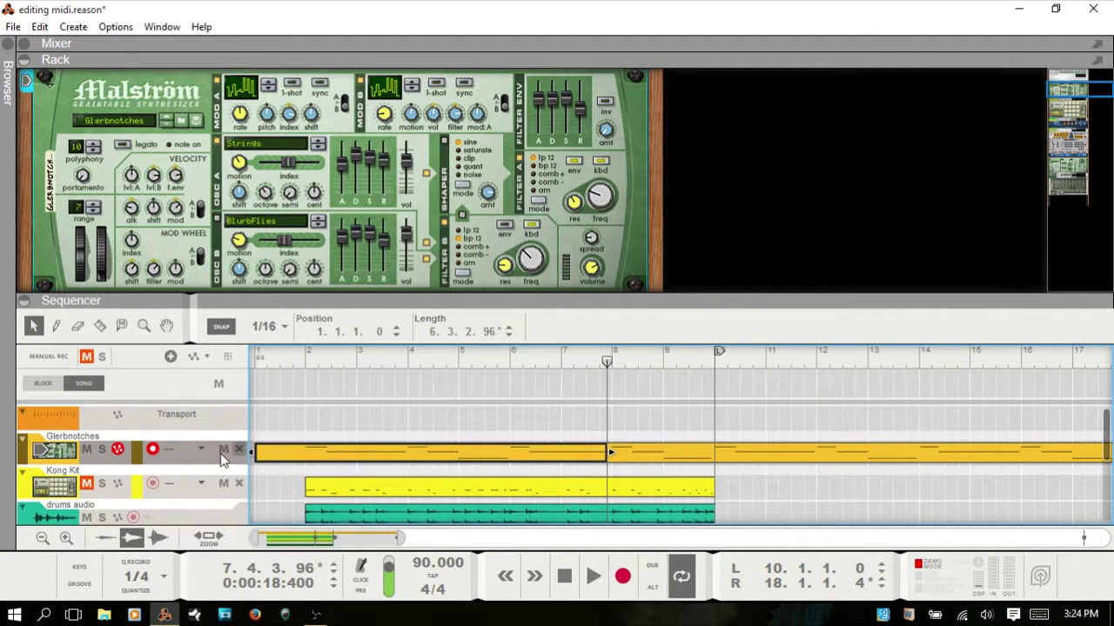
left_click(183, 466)
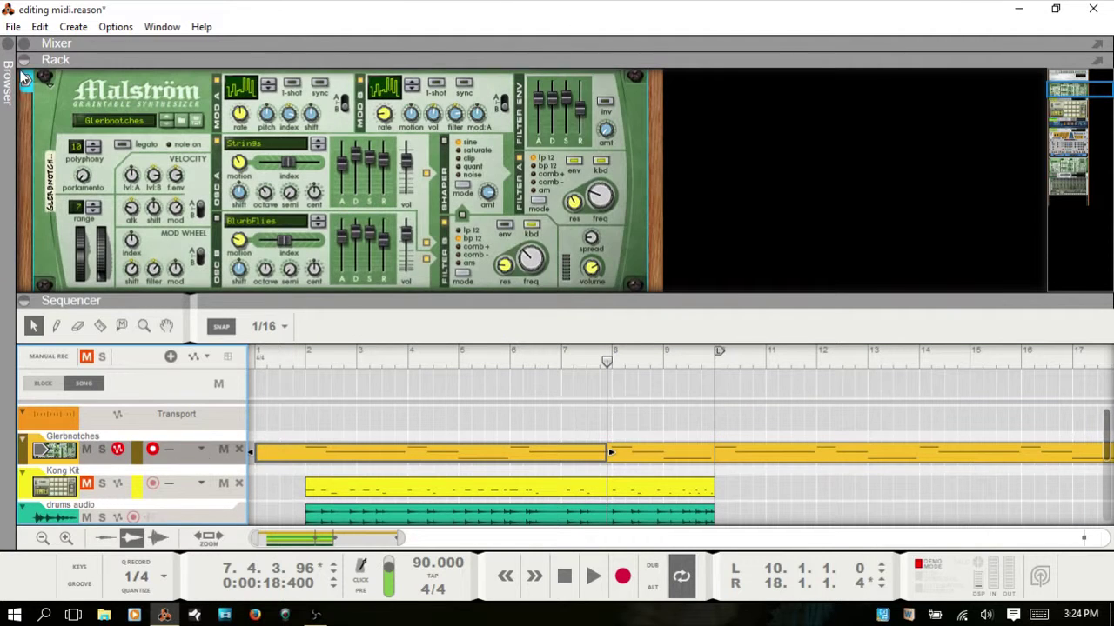
left_click(121, 26)
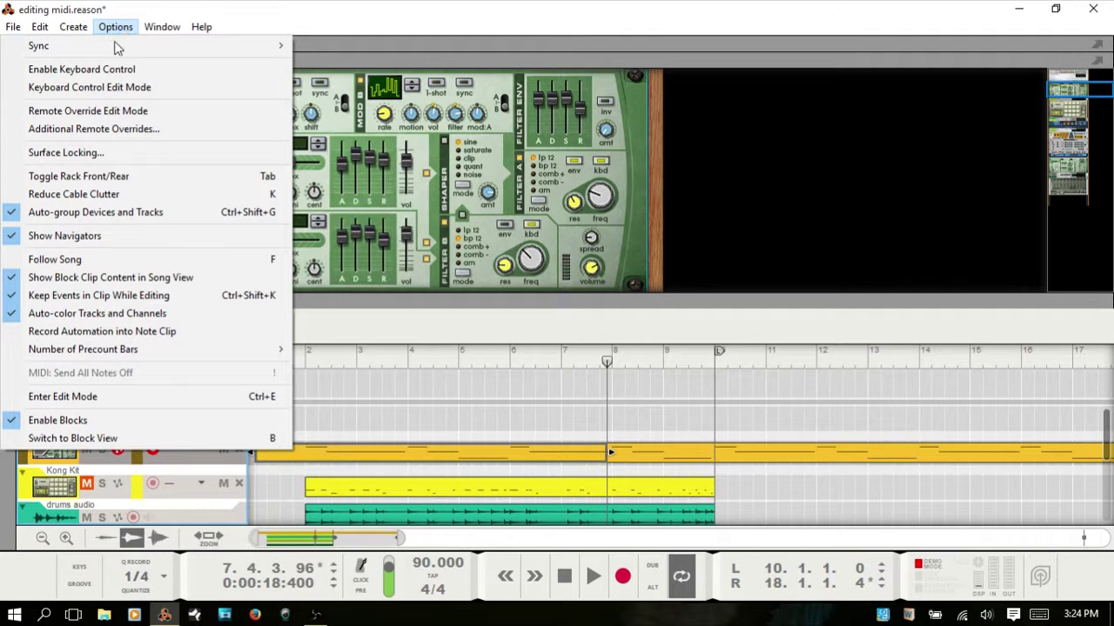
left_click(106, 334)
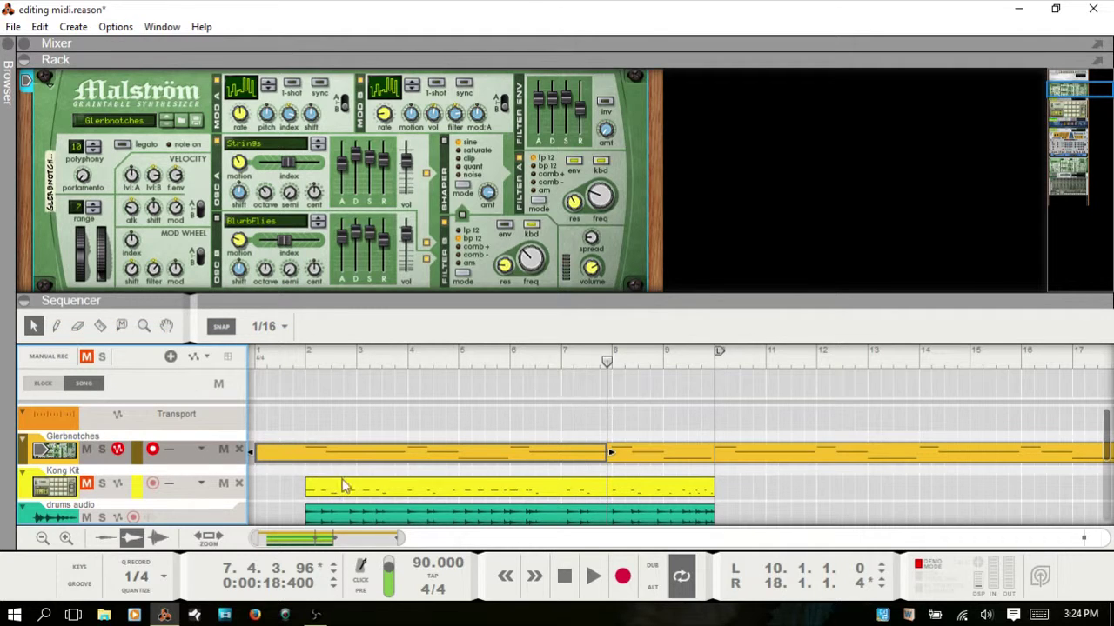
left_click(113, 459)
Record Filter A frequency movements into the first Glerbnotches note clip from 2.1.1 to about 7.3.4
left_click(308, 367)
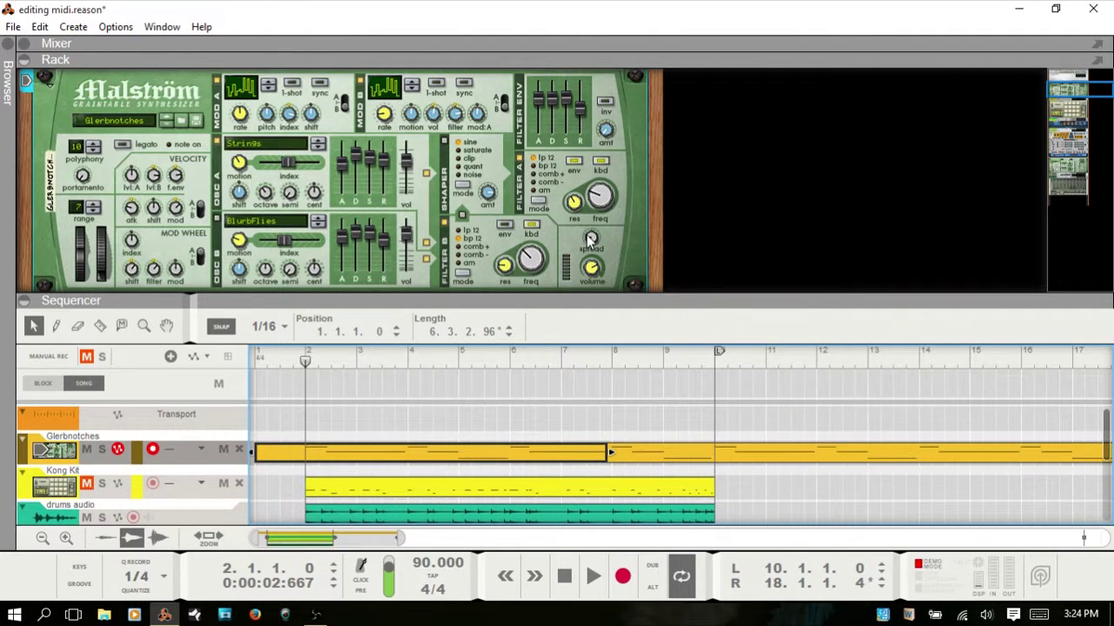
key("ctrl+Return")
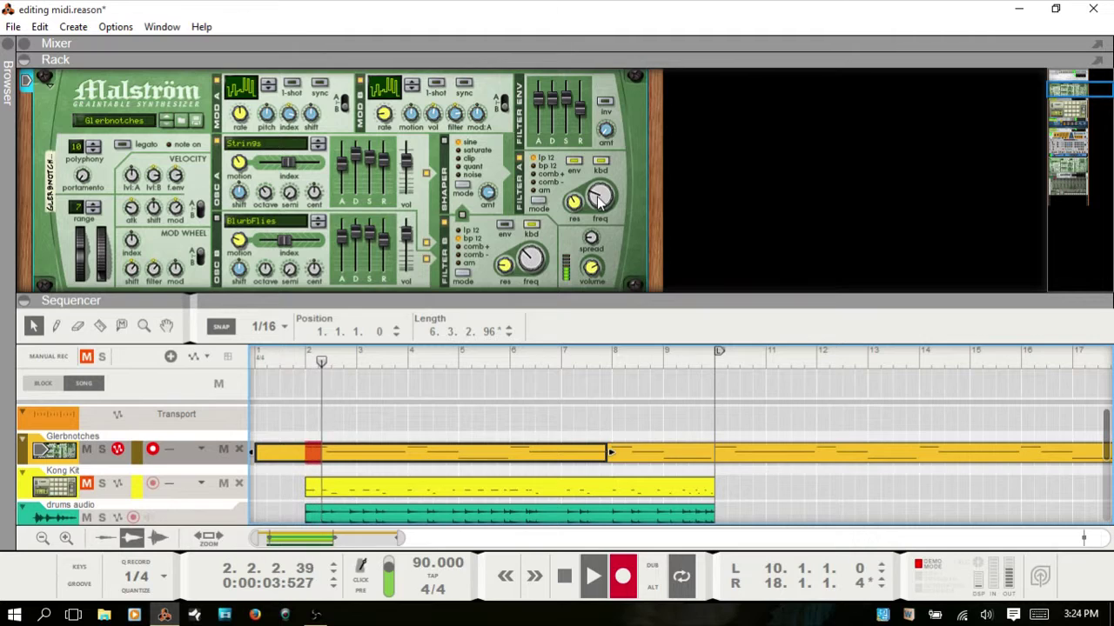
left_click(599, 199)
left_click_drag(599, 199, 598, 195)
key("space")
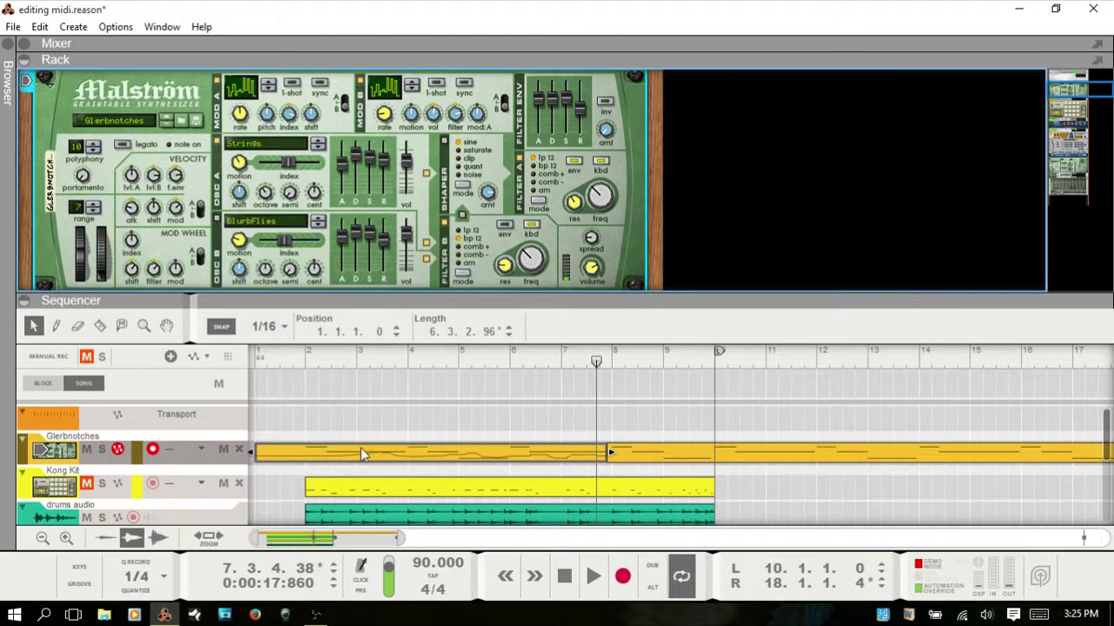
Open the first Glerbnotches clip for editing, examine its notes, velocity and Filter A Freq automation, and return to the arrangement
double_click(475, 462)
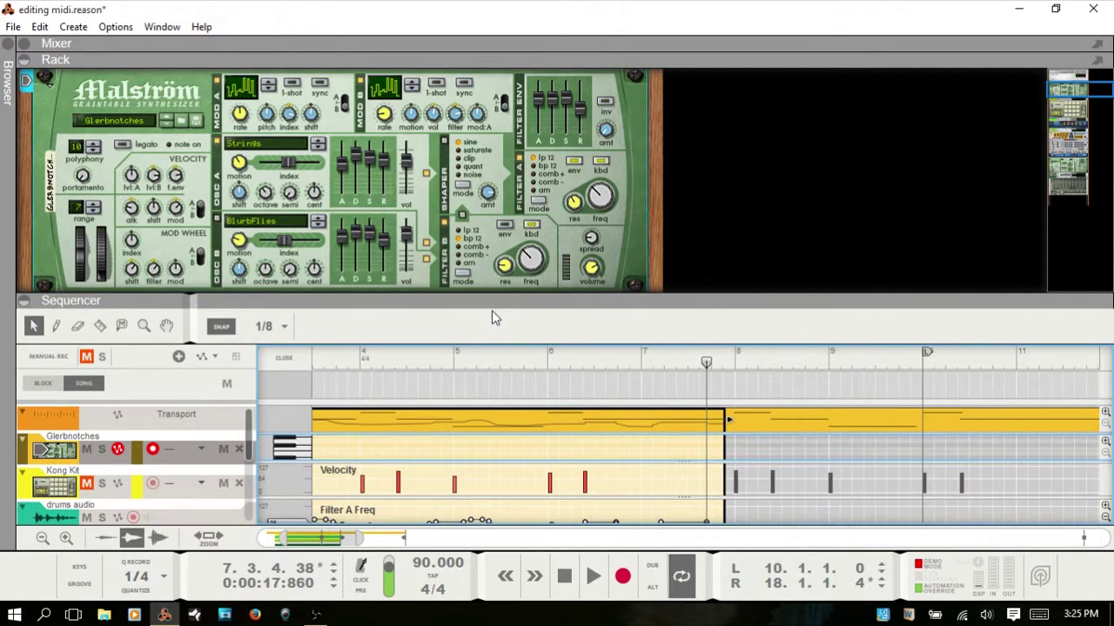
left_click(491, 310)
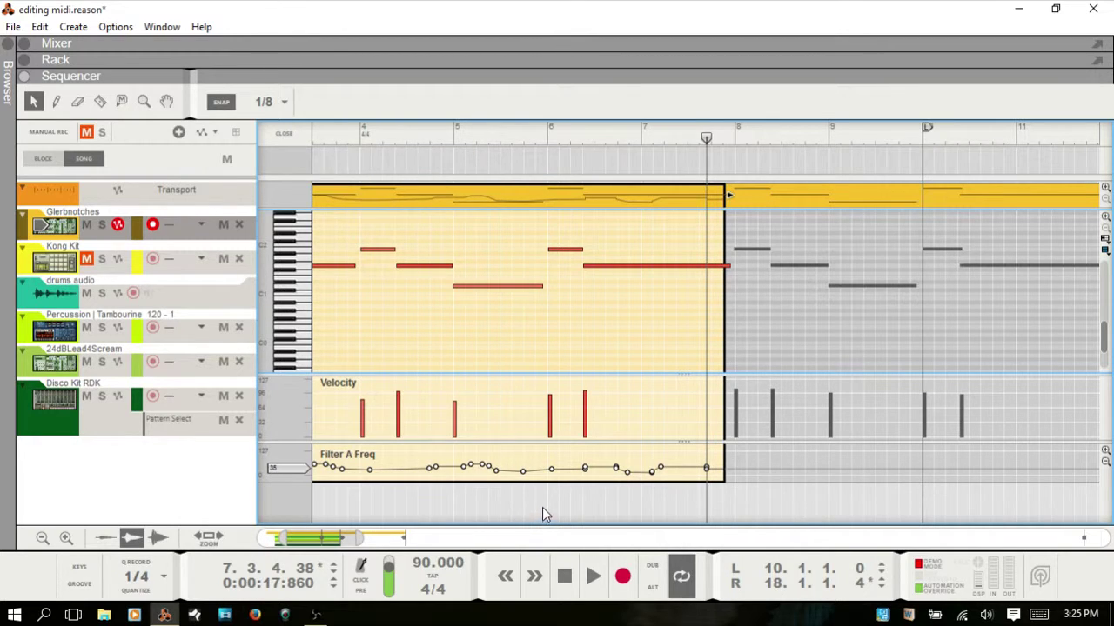
key("ctrl+e")
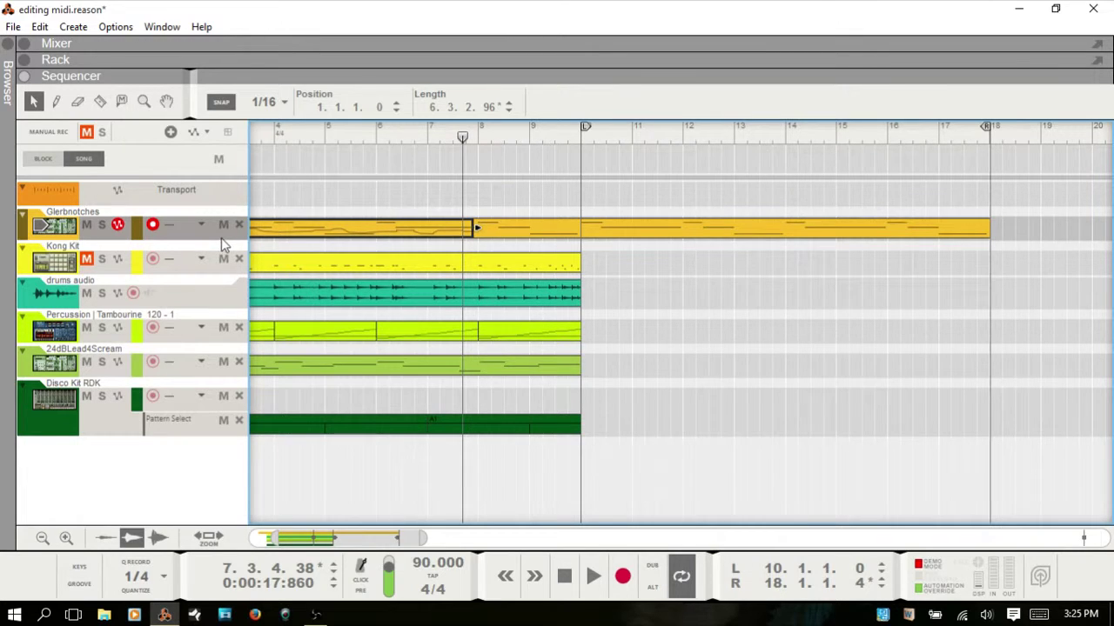
Turn off recording automation into the note clip
left_click(112, 27)
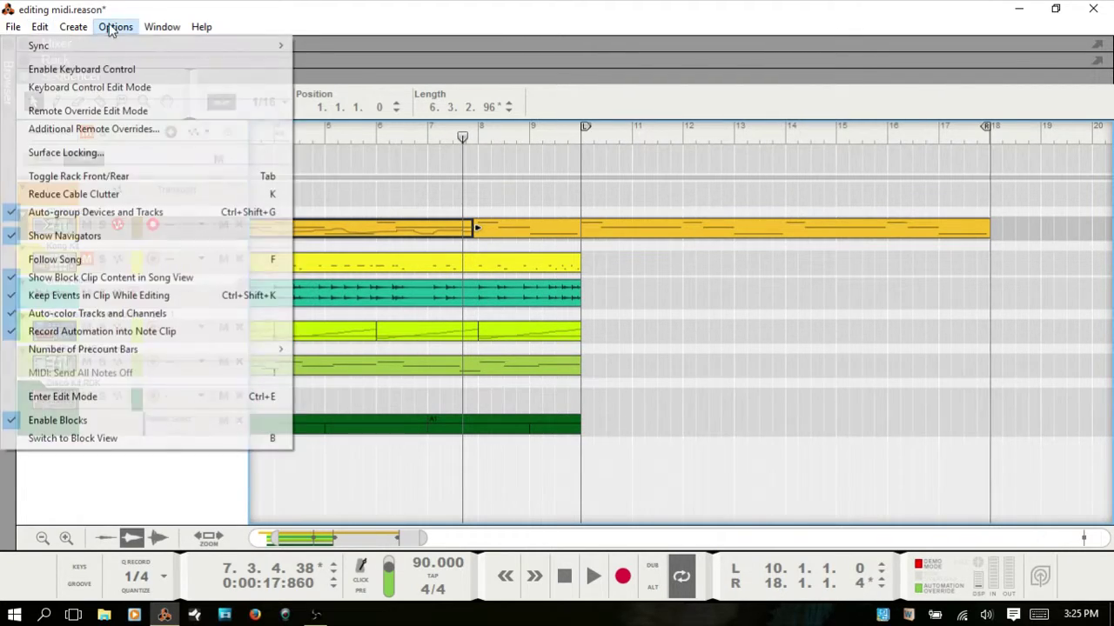
left_click(87, 339)
left_click_drag(360, 538, 325, 542)
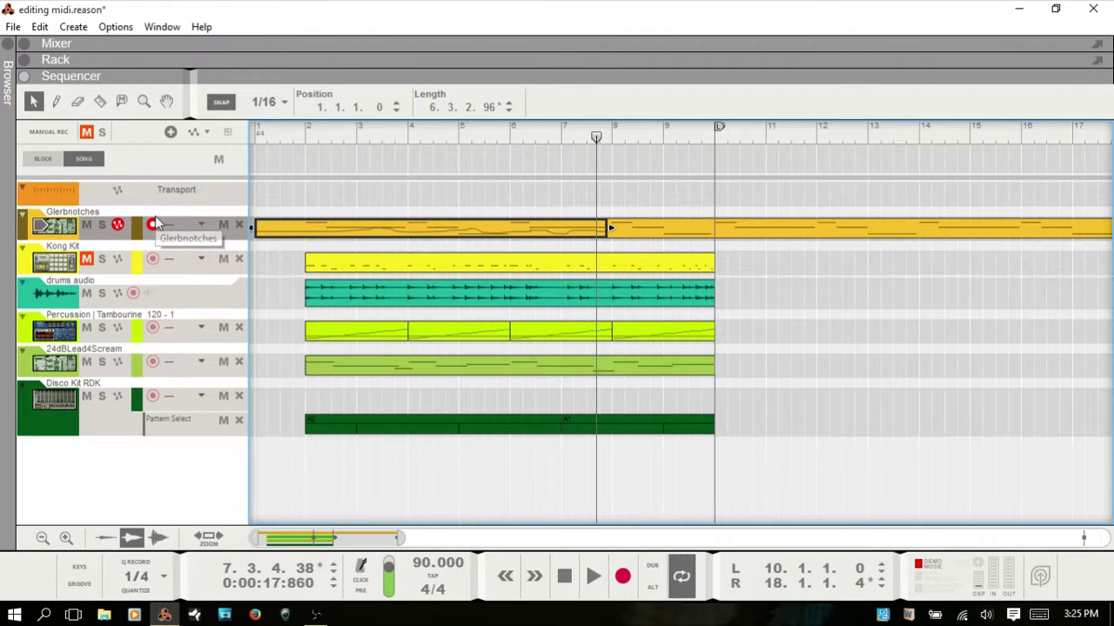
Record Filter A frequency movements on the Glerbnotches Malström into a separate automation lane from 2.1.2 to about 6.3.3
key("F6")
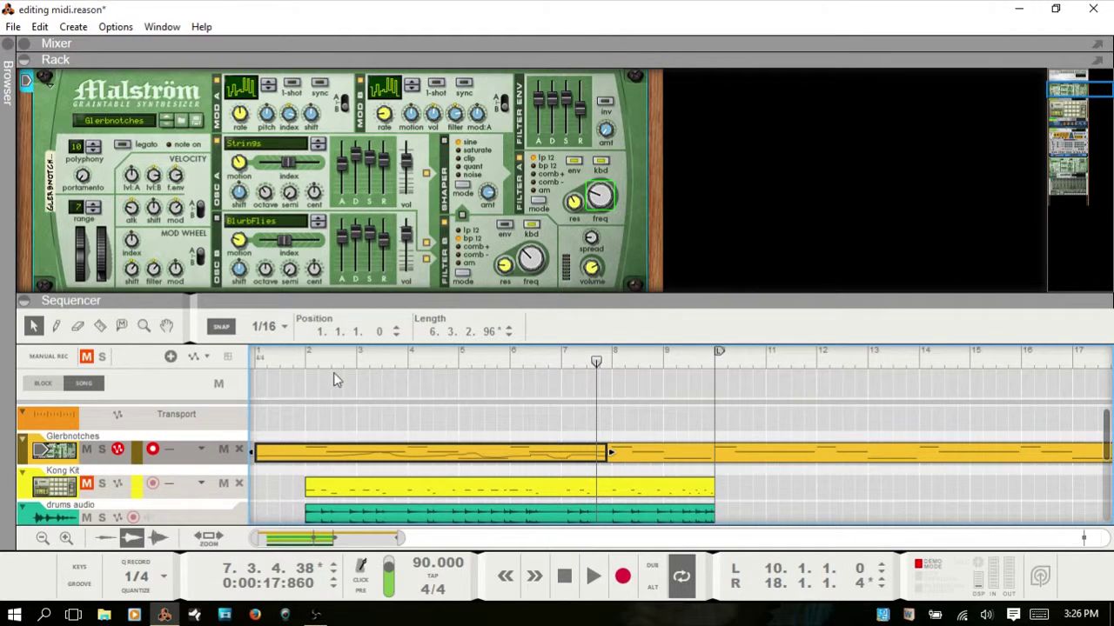
left_click(309, 360)
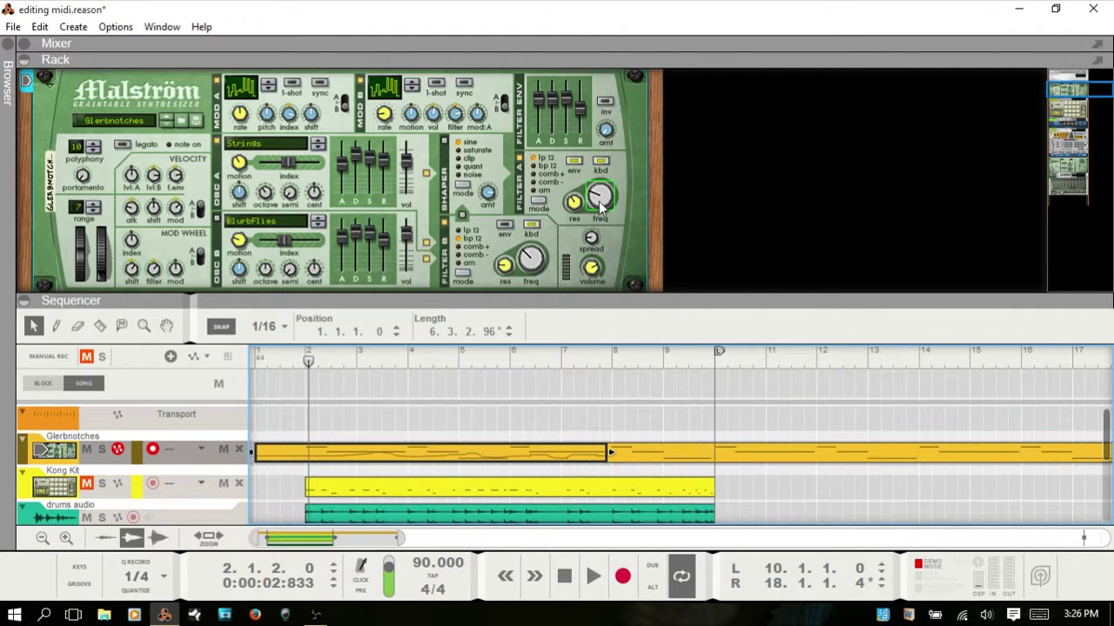
key("ctrl+Return")
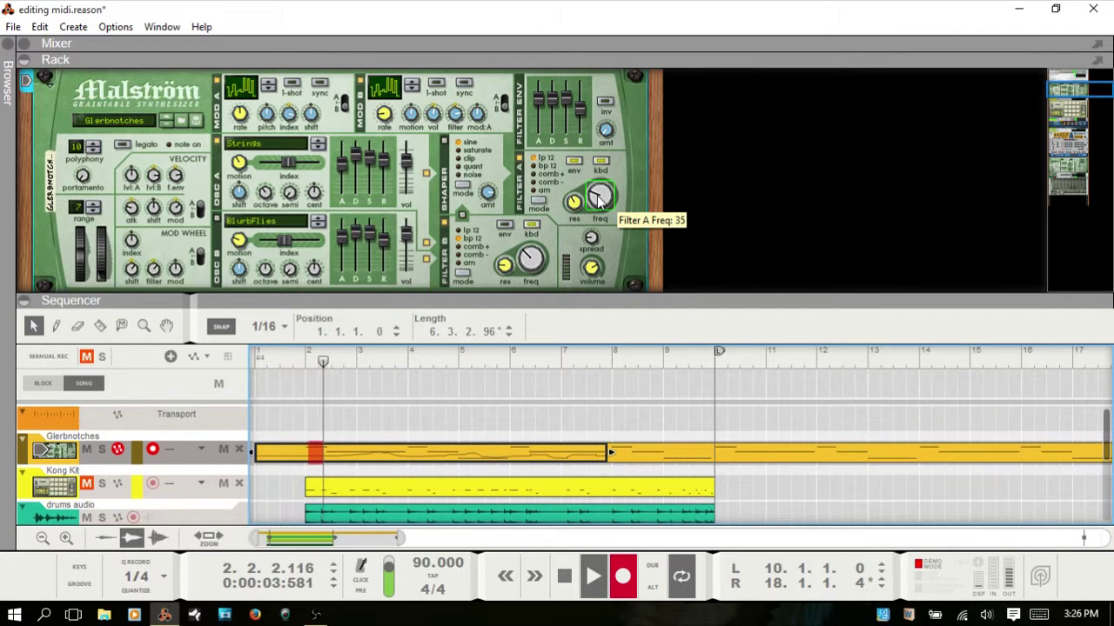
mouse_move(598, 198)
left_mouse_down()
mouse_move(602, 162)
mouse_move(594, 201)
left_mouse_up()
key("space")
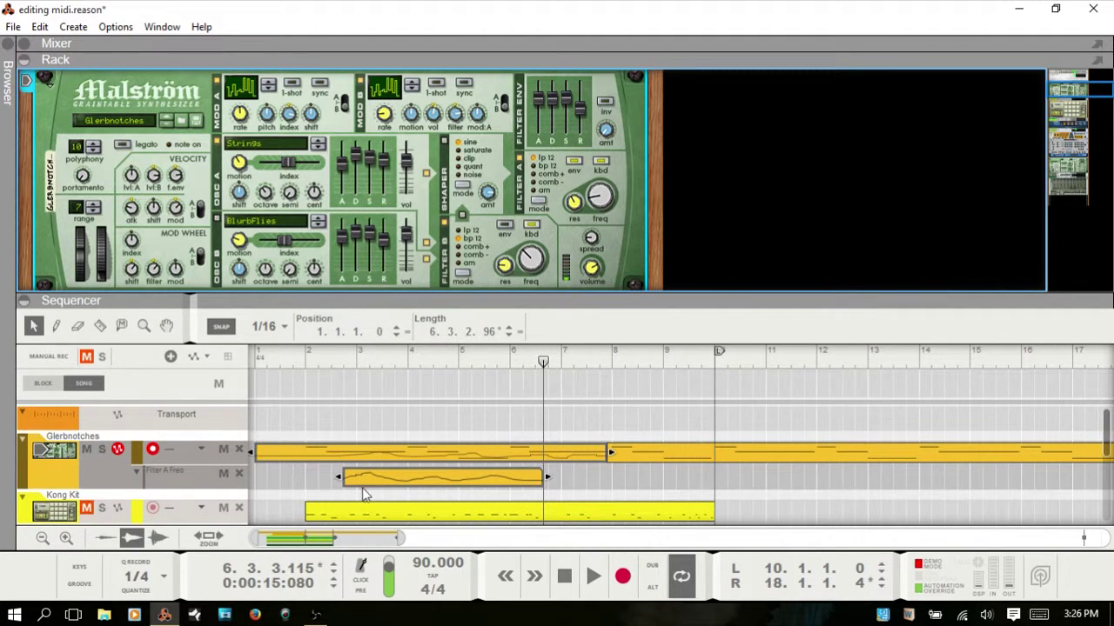
Check the automation recording option, examine the first Glerbnotches clip's notes and Filter A Freq automation in Edit Mode, and return to the arrangement
left_click(114, 27)
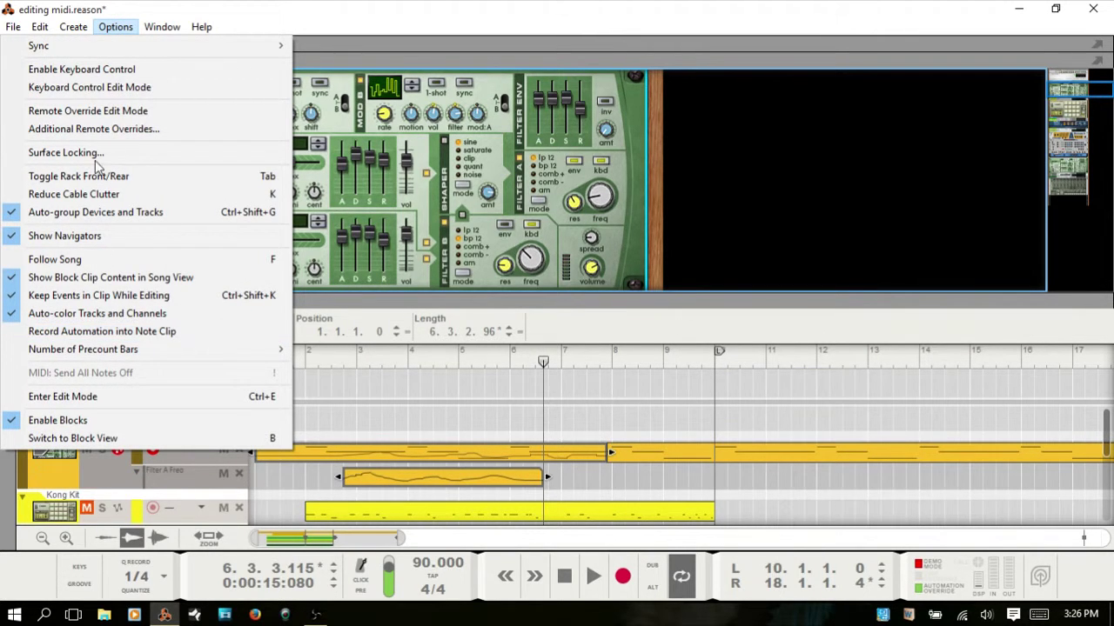
left_click(116, 26)
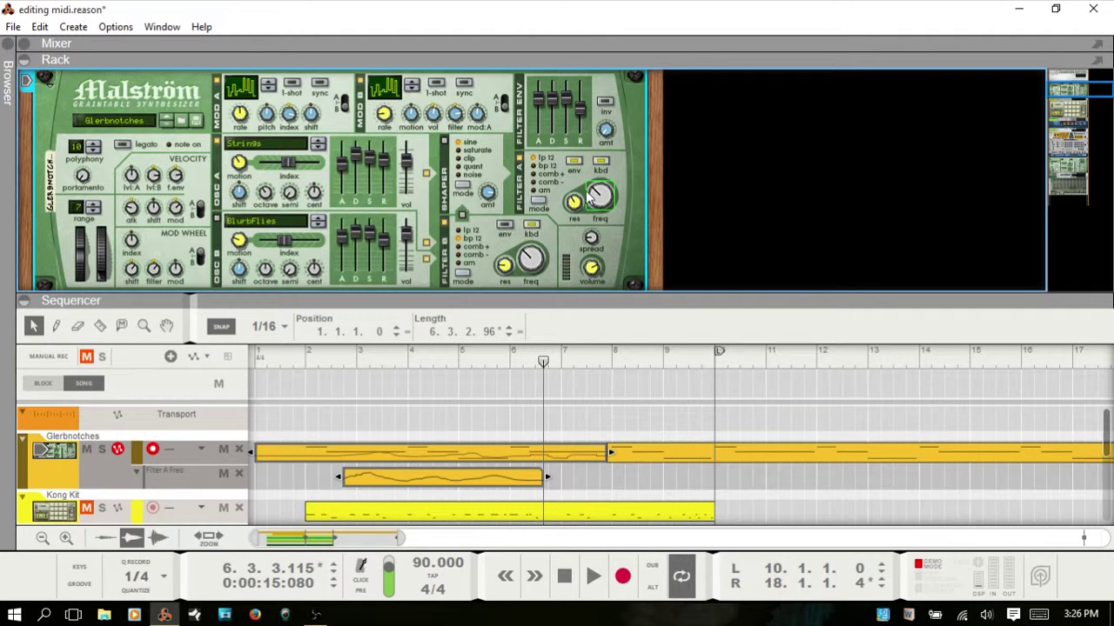
left_click(446, 459)
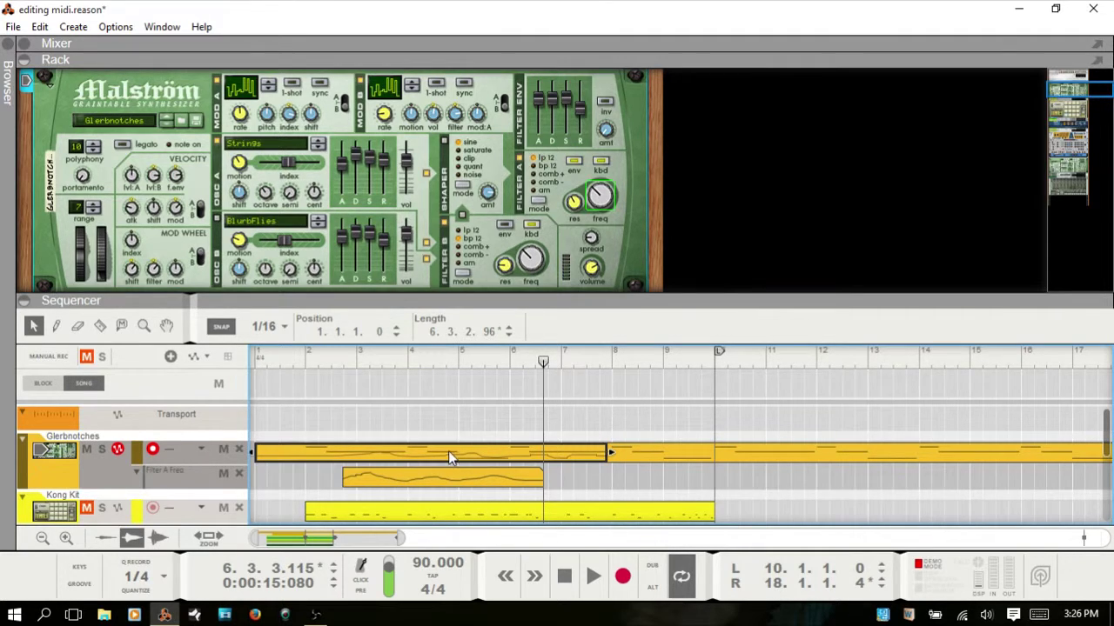
double_click(439, 450)
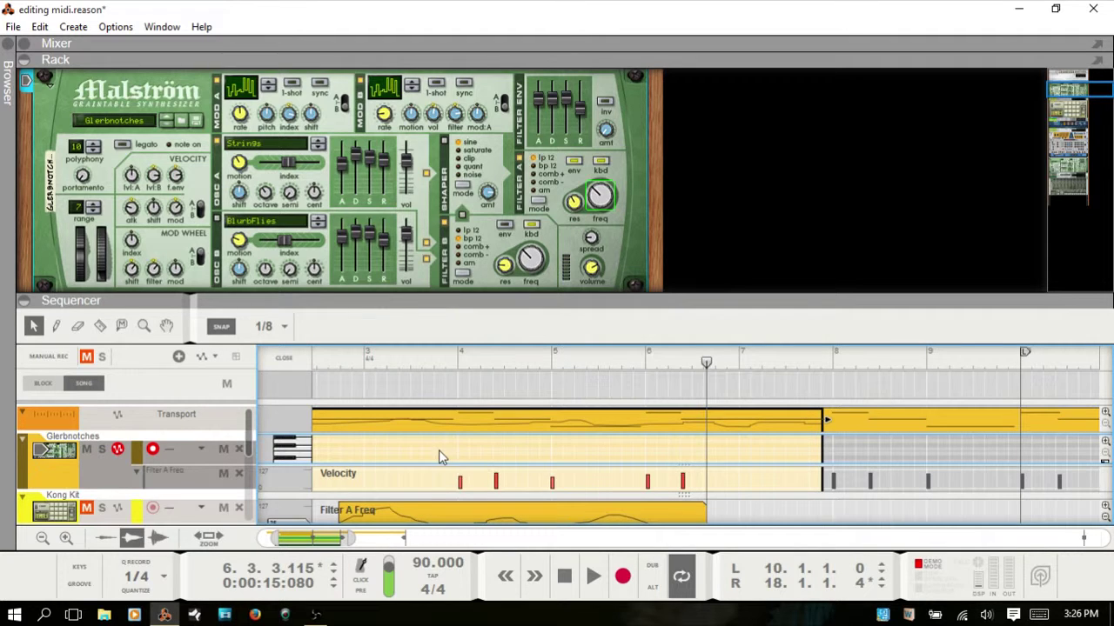
left_click_drag(411, 487, 420, 439)
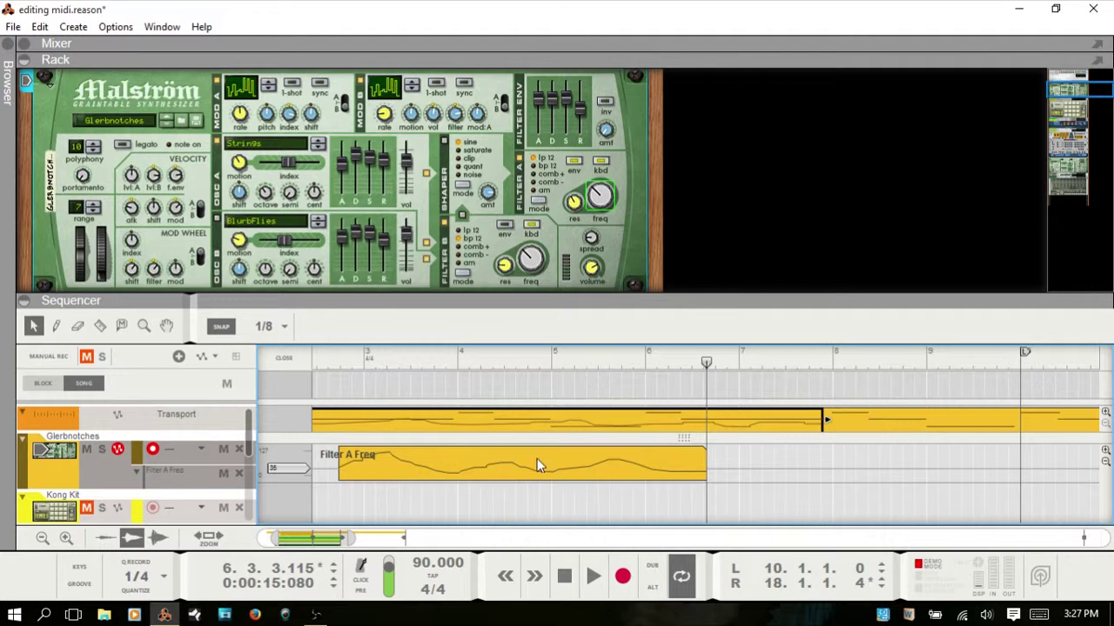
double_click(518, 493)
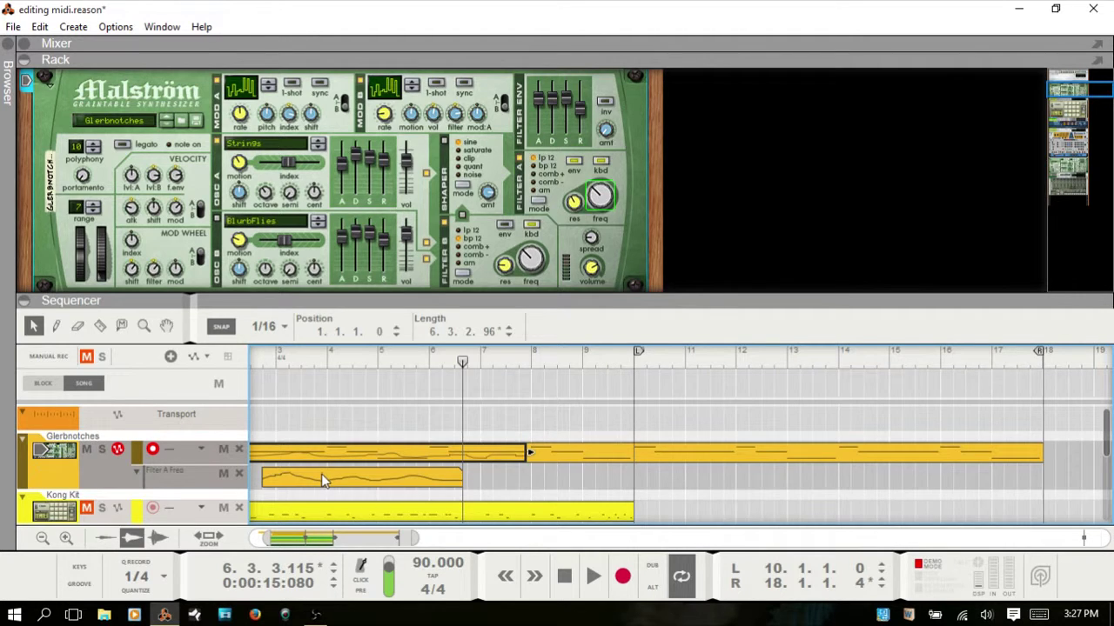
Delete the Glerbnotches track's separate Filter A Freq automation lane together with its recorded data
left_click(296, 483)
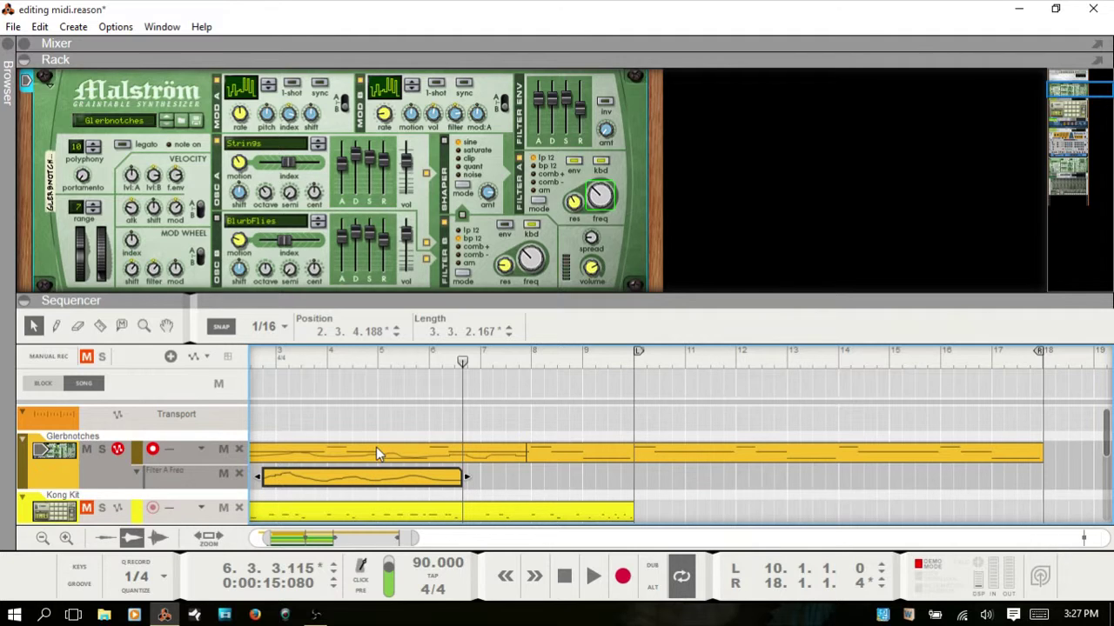
left_click(239, 474)
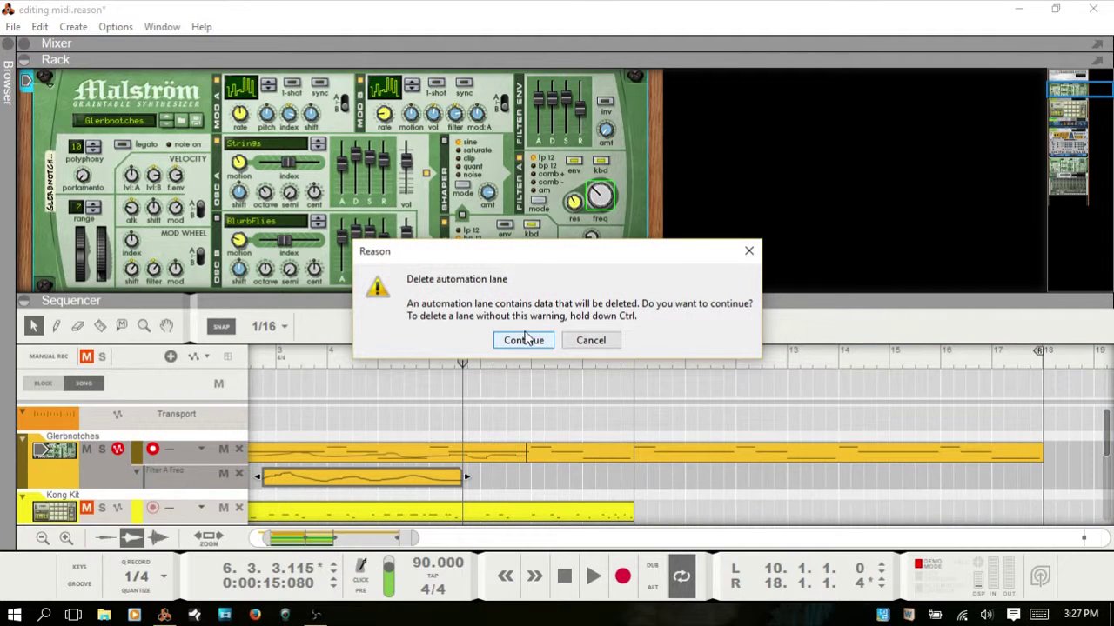
left_click(525, 339)
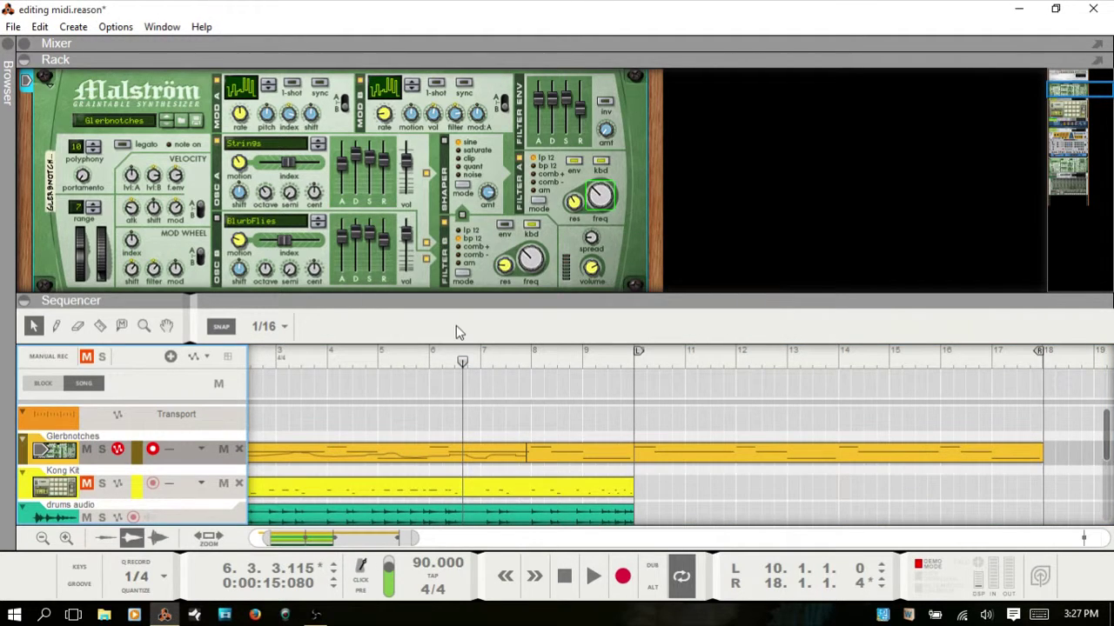
Draw an empty five-bar Kong Kit clip starting at bar 11 in the full-height sequencer and delete it
key("F6")
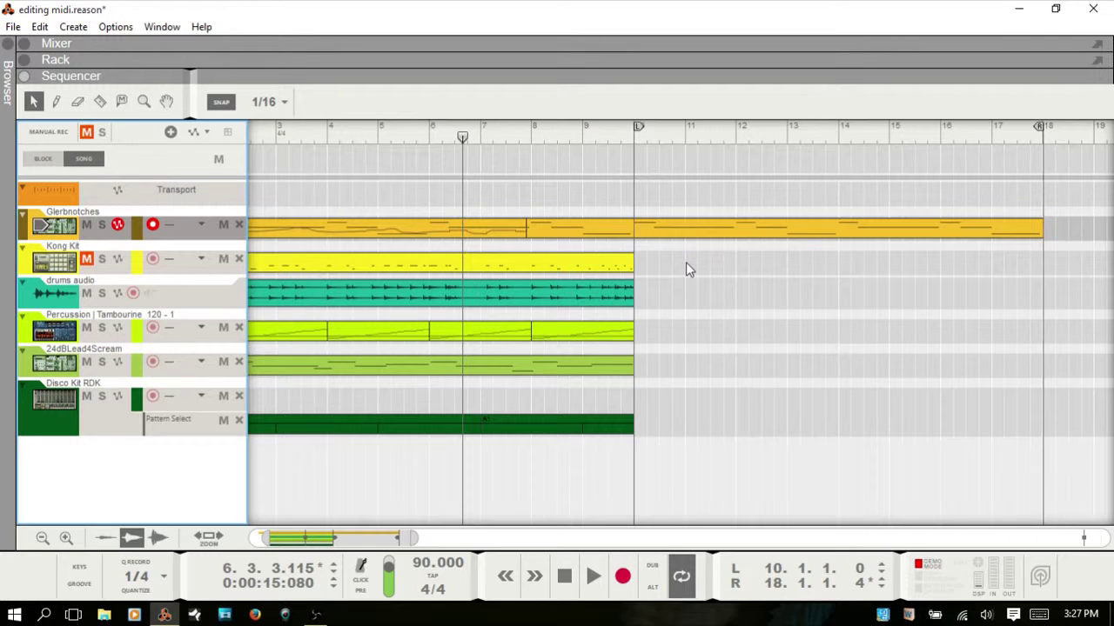
mouse_move(686, 261)
left_mouse_down()
mouse_move(915, 259)
mouse_move(943, 269)
left_mouse_up()
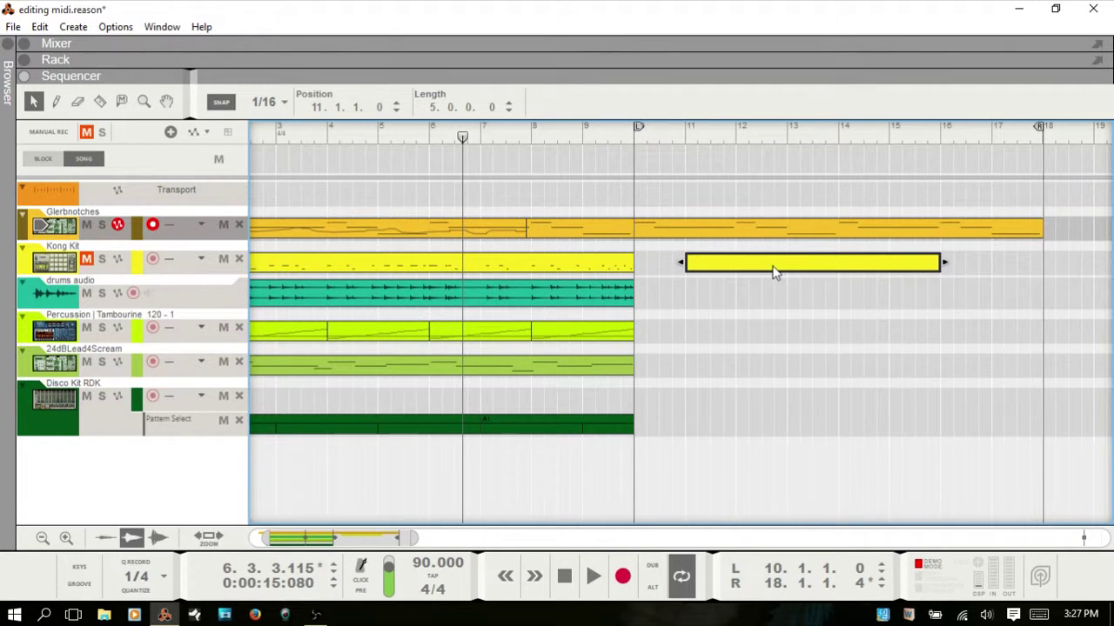
key("Delete")
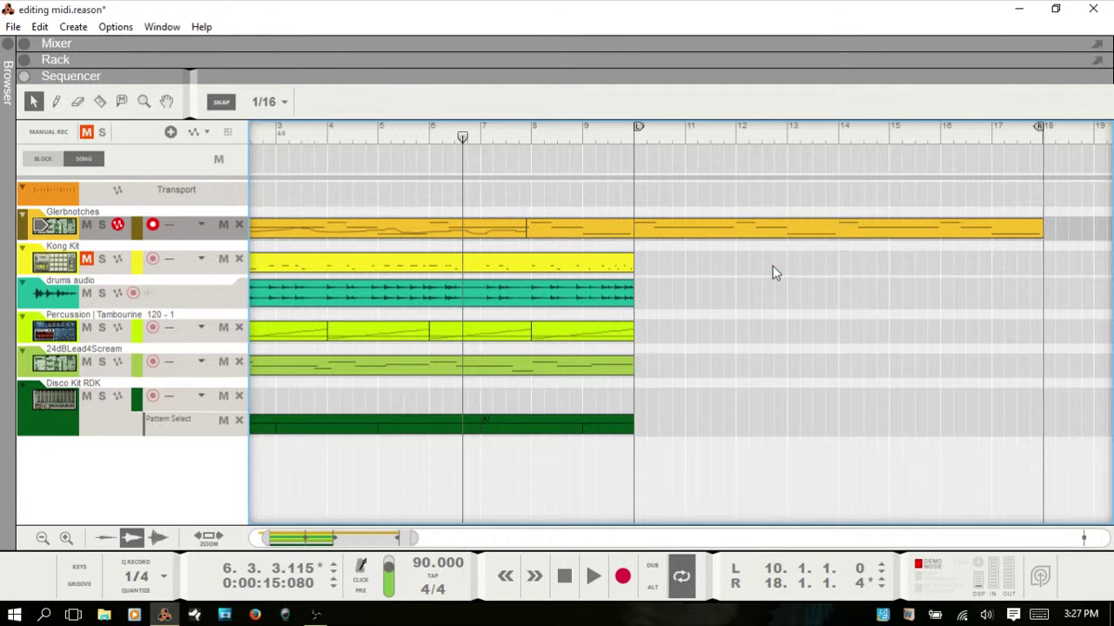
Set the sequencer snap value to Bar, then draw an empty six-bar Kong Kit clip from bar 11 and delete it
left_click(268, 102)
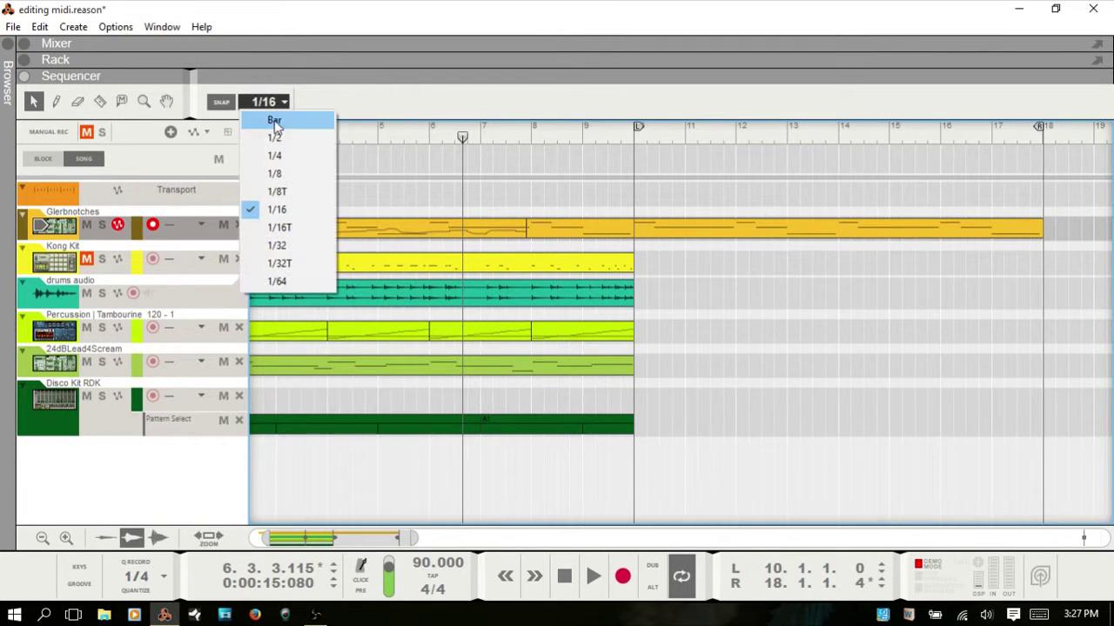
left_click(276, 121)
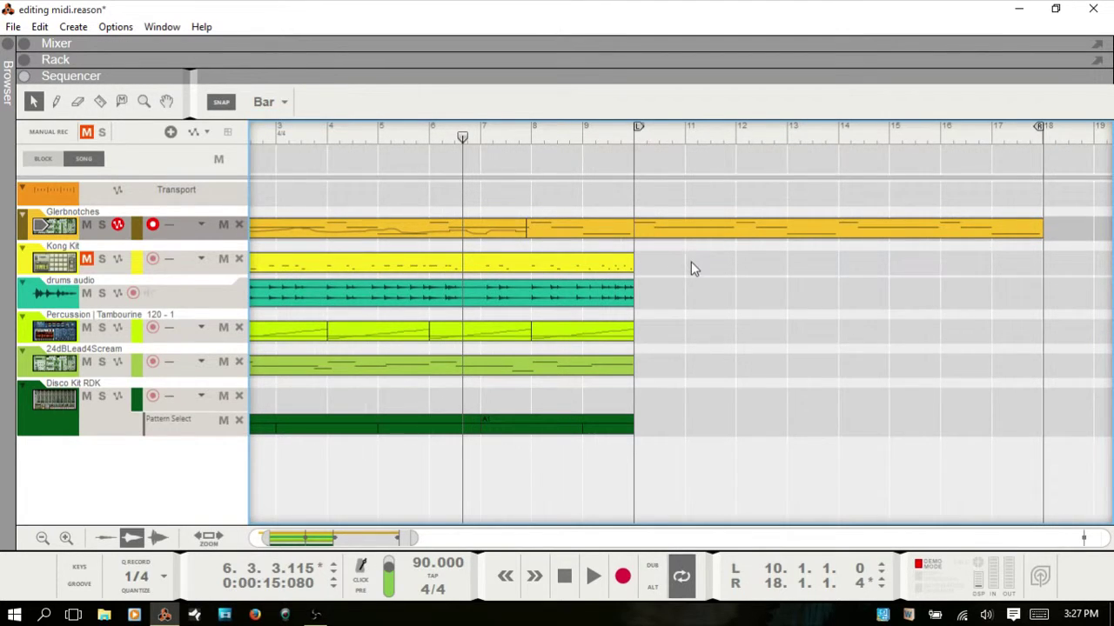
left_click_drag(690, 267, 979, 263)
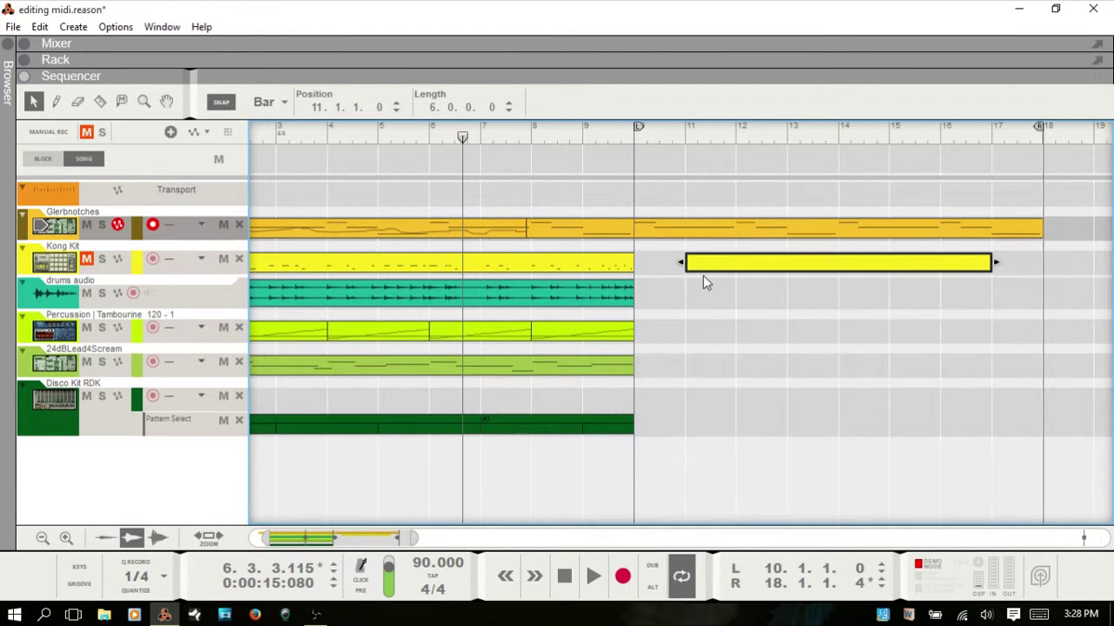
key("Delete")
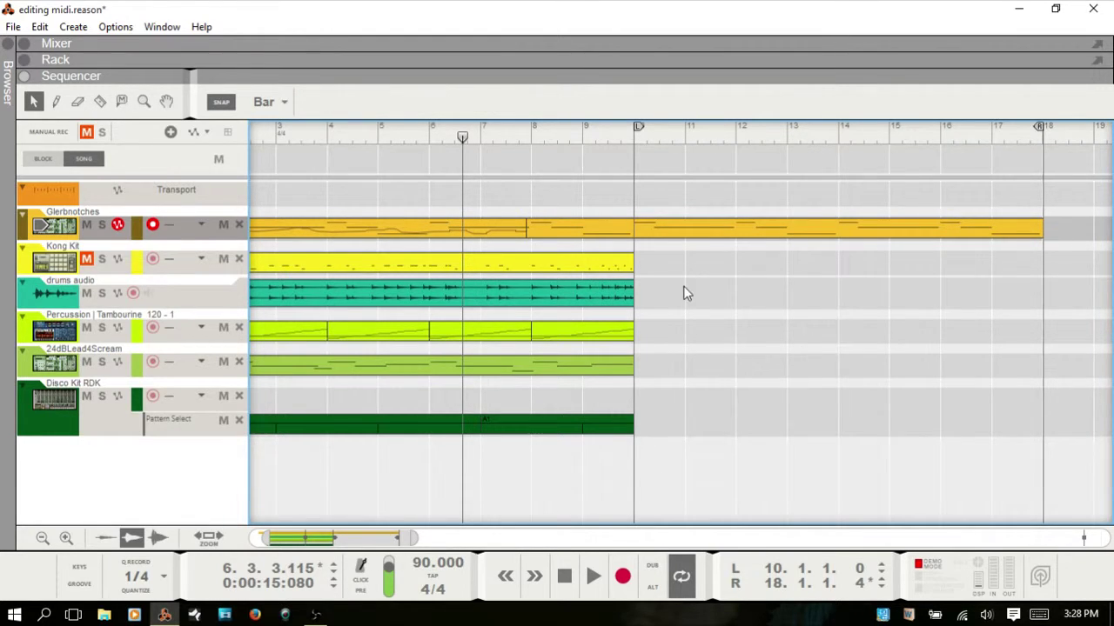
Draw an empty six-bar clip on the drums audio track from bar 11 with the Pencil tool and delete it
key("w")
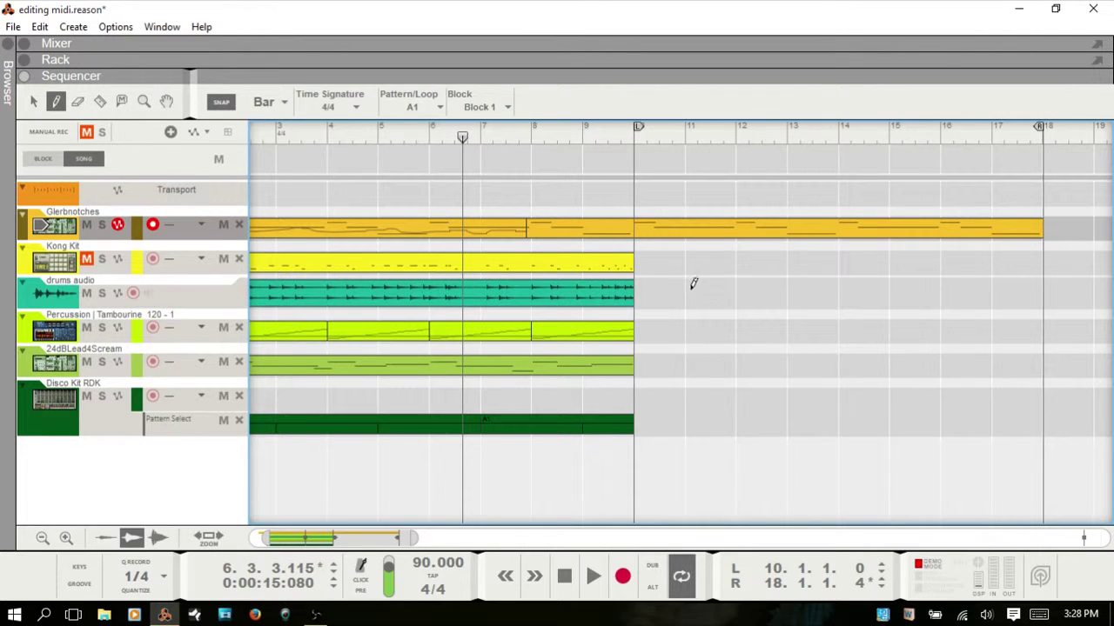
left_click_drag(689, 290, 991, 294)
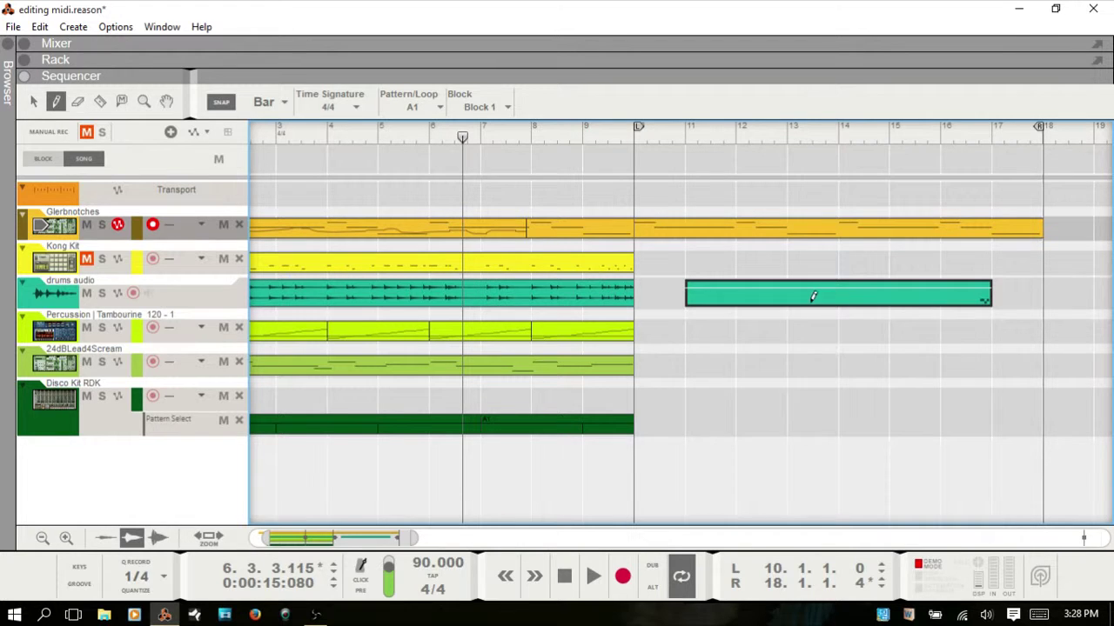
key("q")
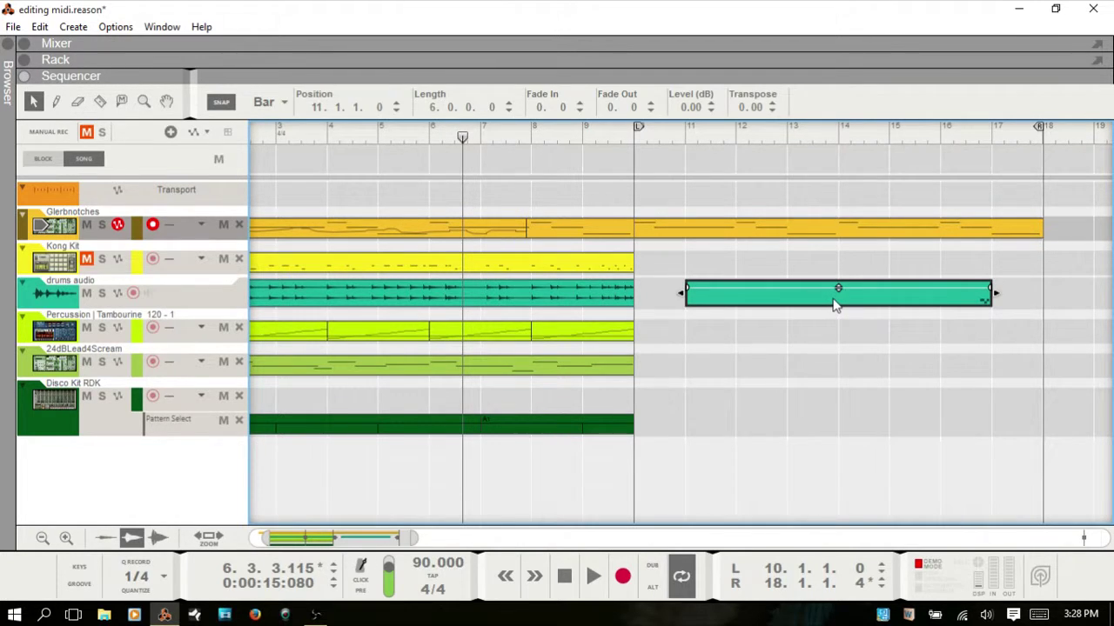
key("Delete")
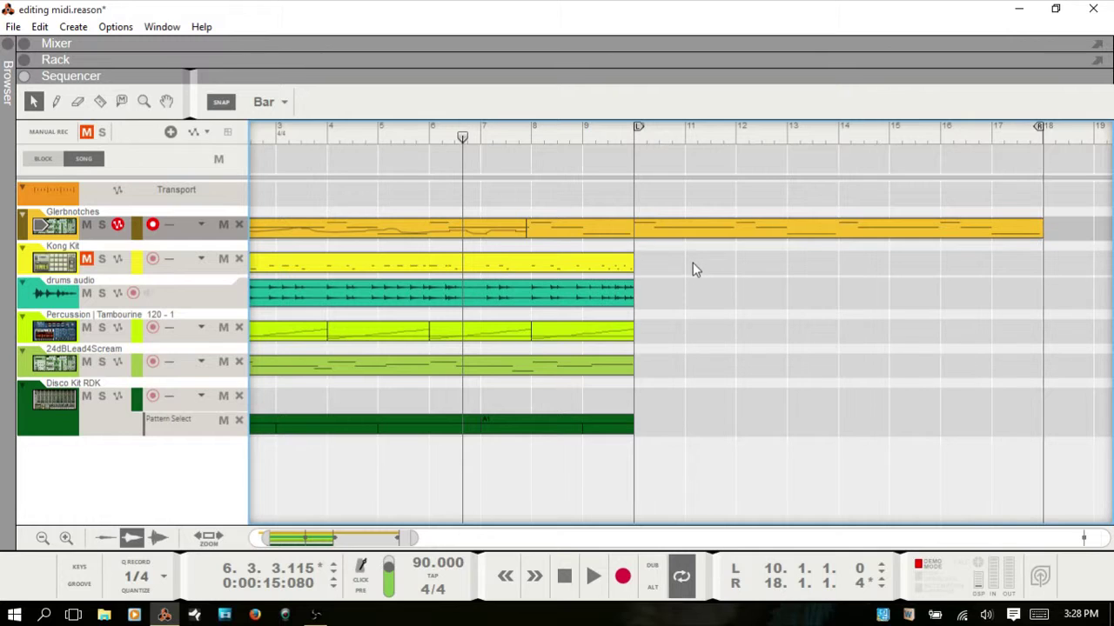
Trim the last Glerbnotches clip to run from bar 12 to bar 16, and extend its start back to bar 11
left_click_drag(693, 266, 727, 266)
left_click(774, 225)
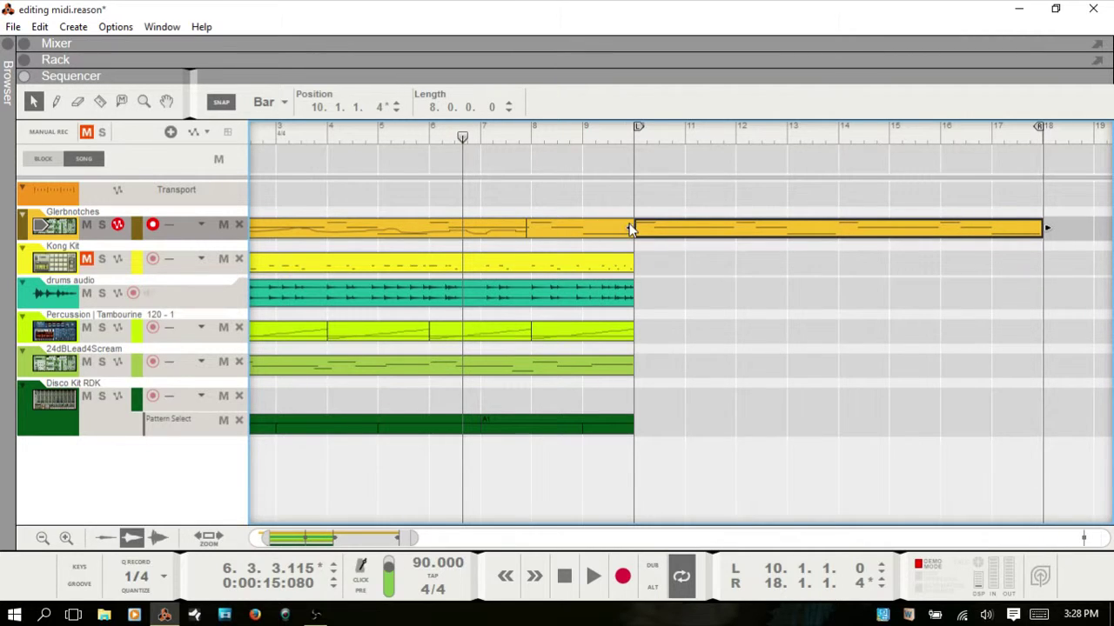
left_click_drag(630, 229, 756, 233)
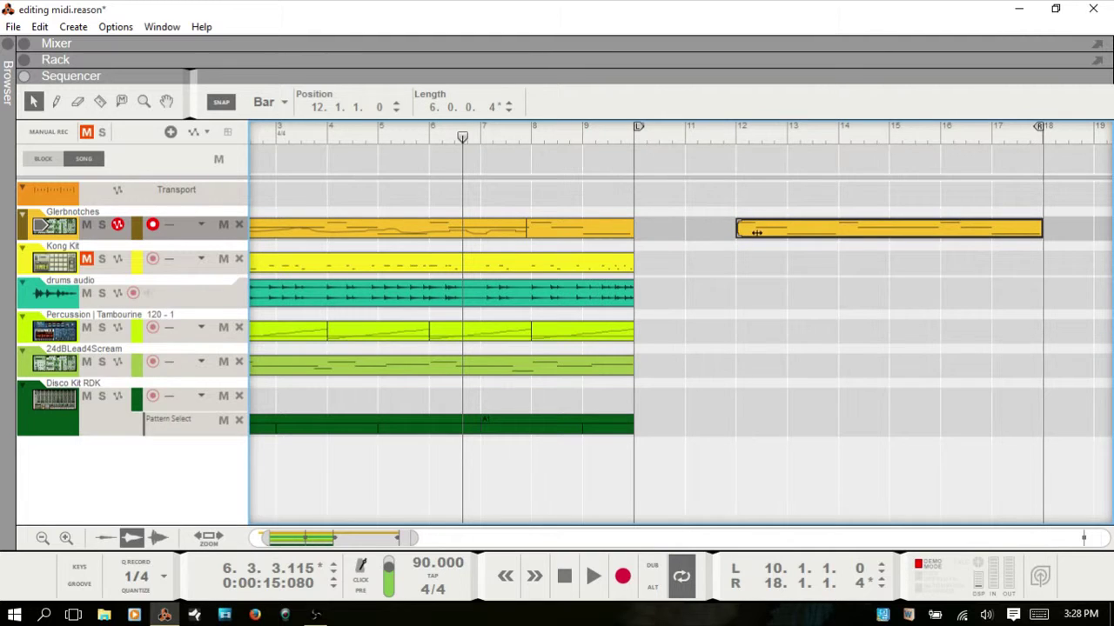
left_click_drag(1047, 227, 942, 228)
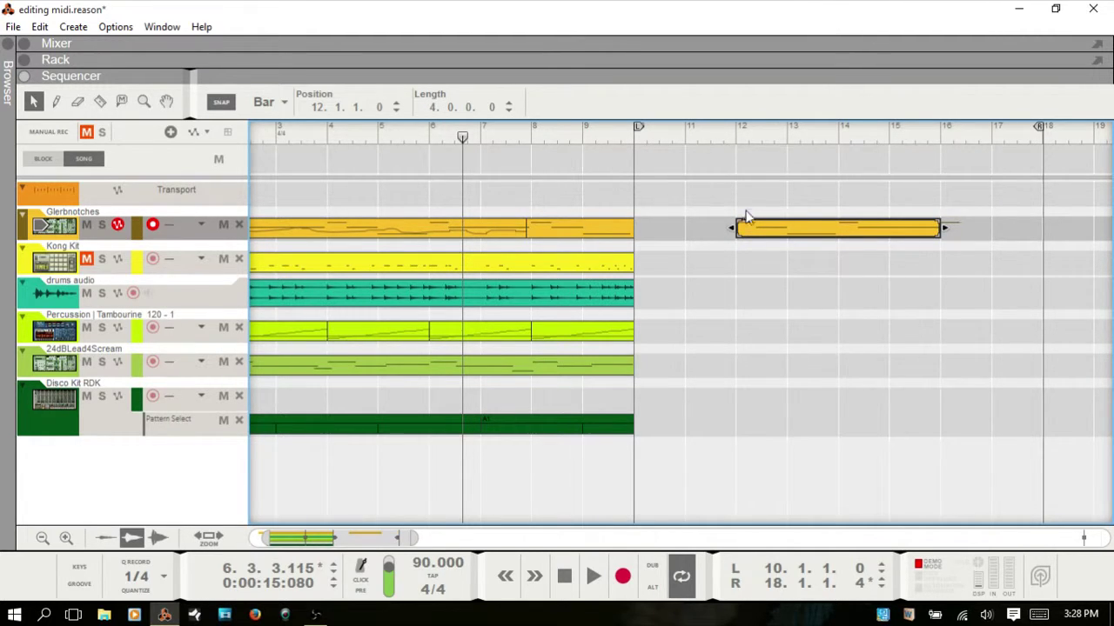
left_click_drag(731, 228, 689, 225)
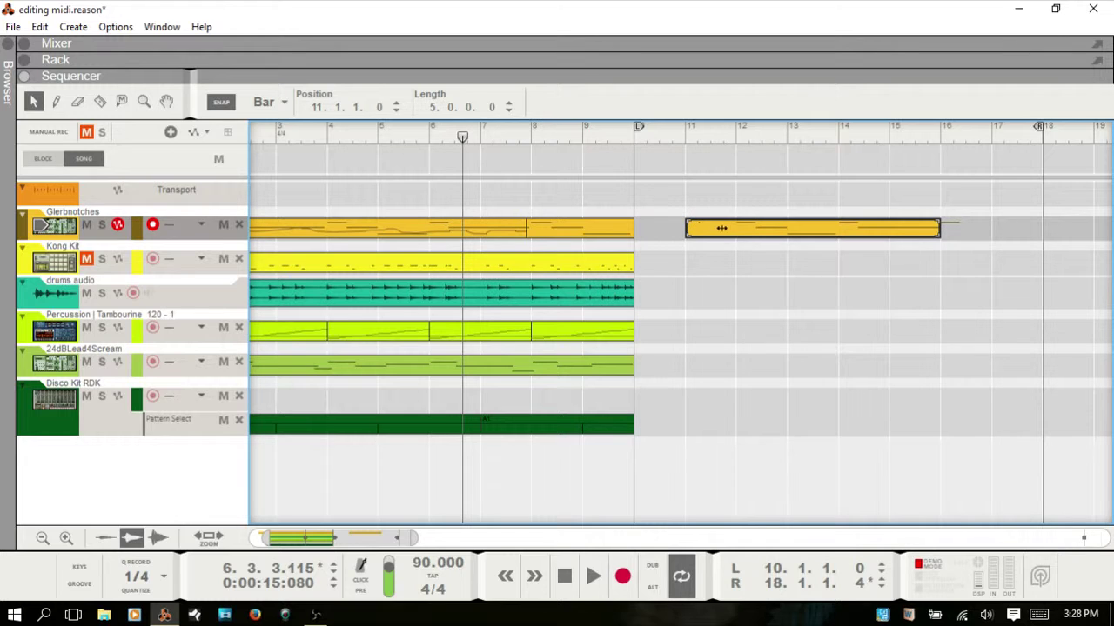
Undo the last two resizes of the Glerbnotches clip and restore its start to bar 10
key("ctrl+z")
key("ctrl+z")
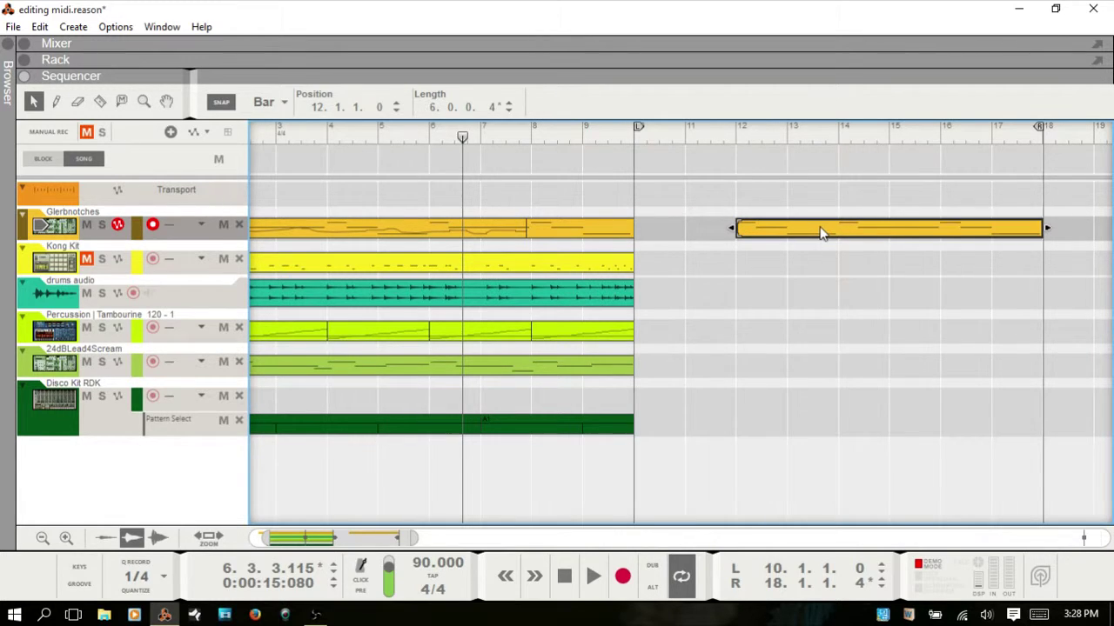
left_click_drag(736, 228, 635, 228)
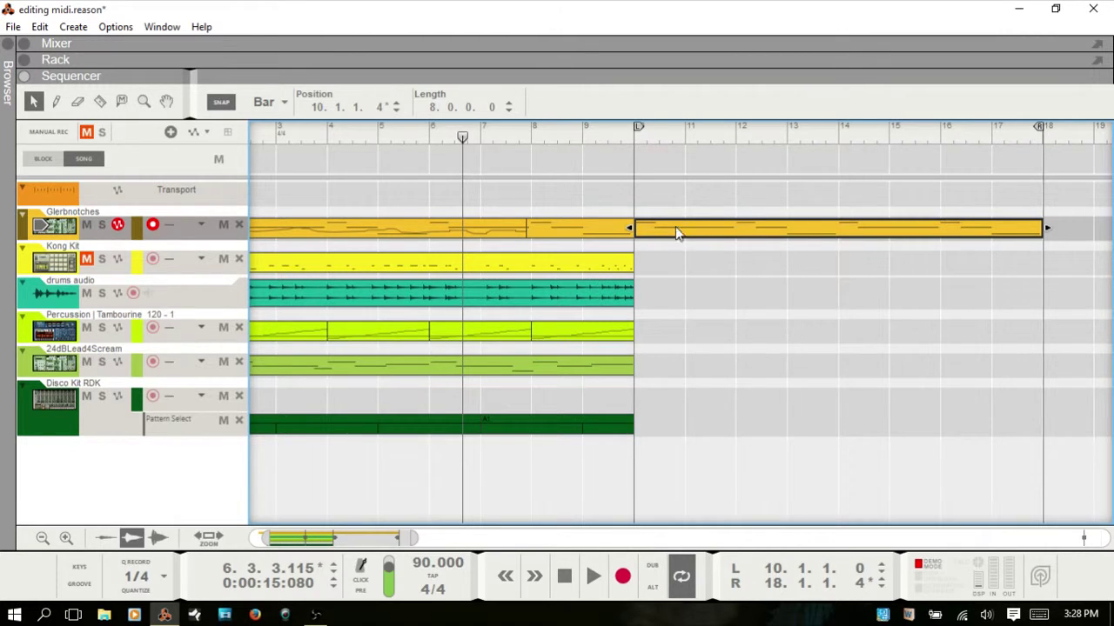
Trim both ends of the last Glerbnotches clip so it starts at bar 12 and is four bars long
left_click_drag(629, 229, 736, 228)
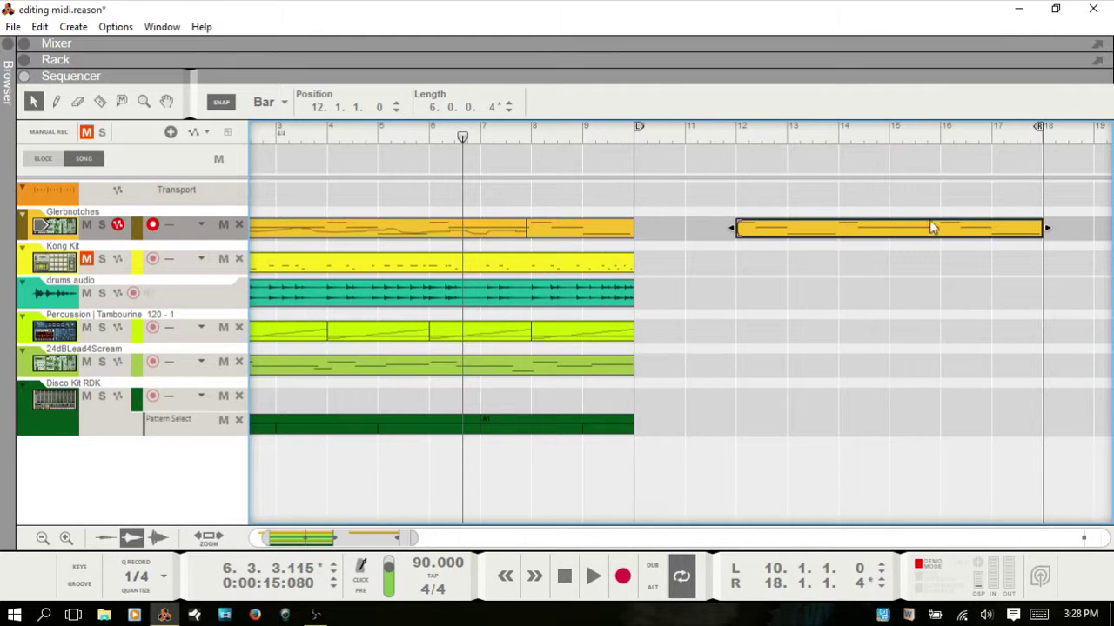
left_click_drag(1048, 226, 942, 227)
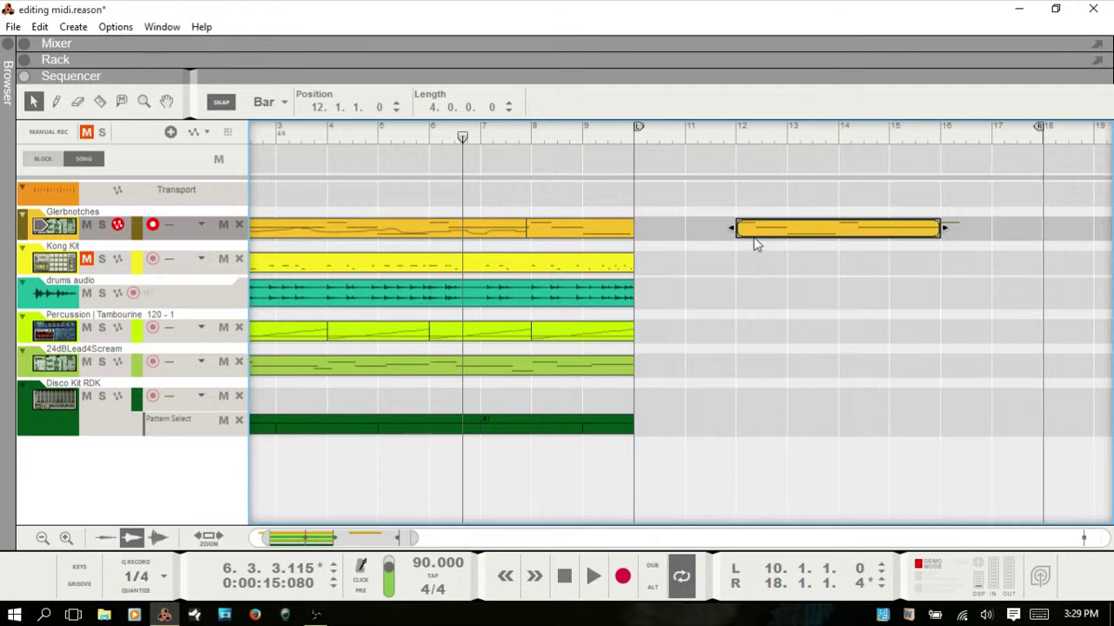
Open the trimmed Glerbnotches clip for editing, examine the notes inside and outside its boundaries, and return to the arrangement
double_click(853, 233)
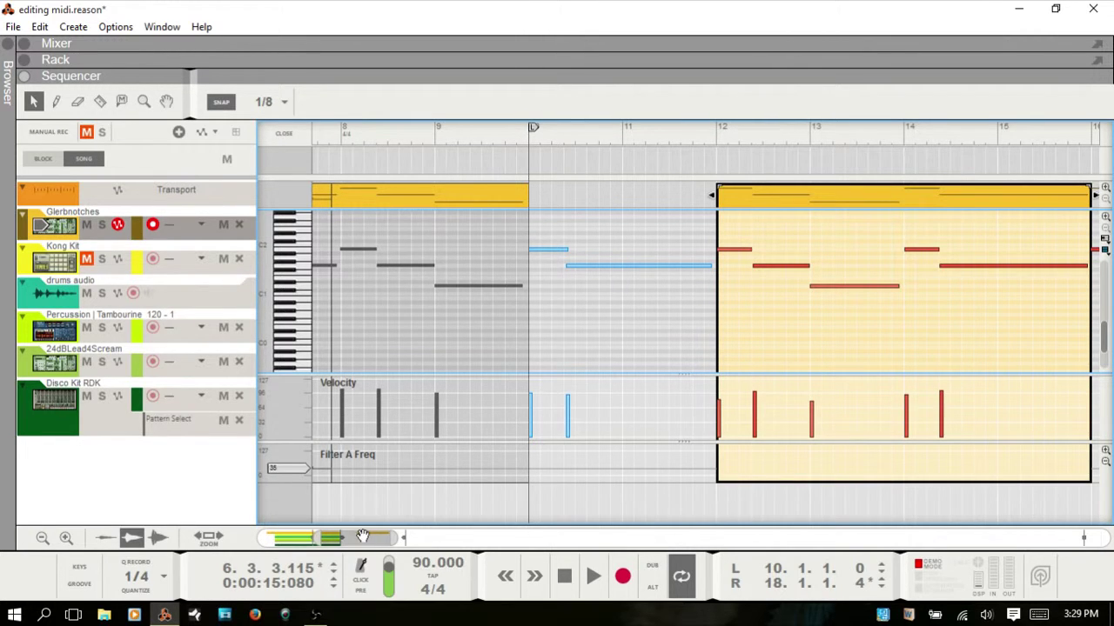
left_click_drag(365, 541, 400, 557)
key("ctrl+e")
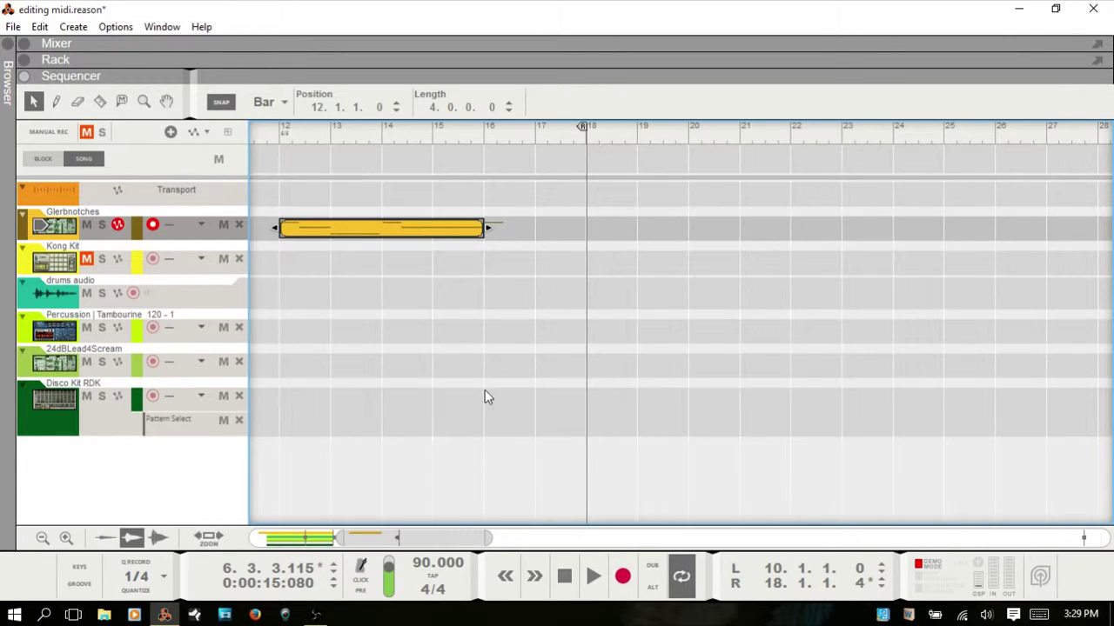
left_click_drag(412, 541, 387, 541)
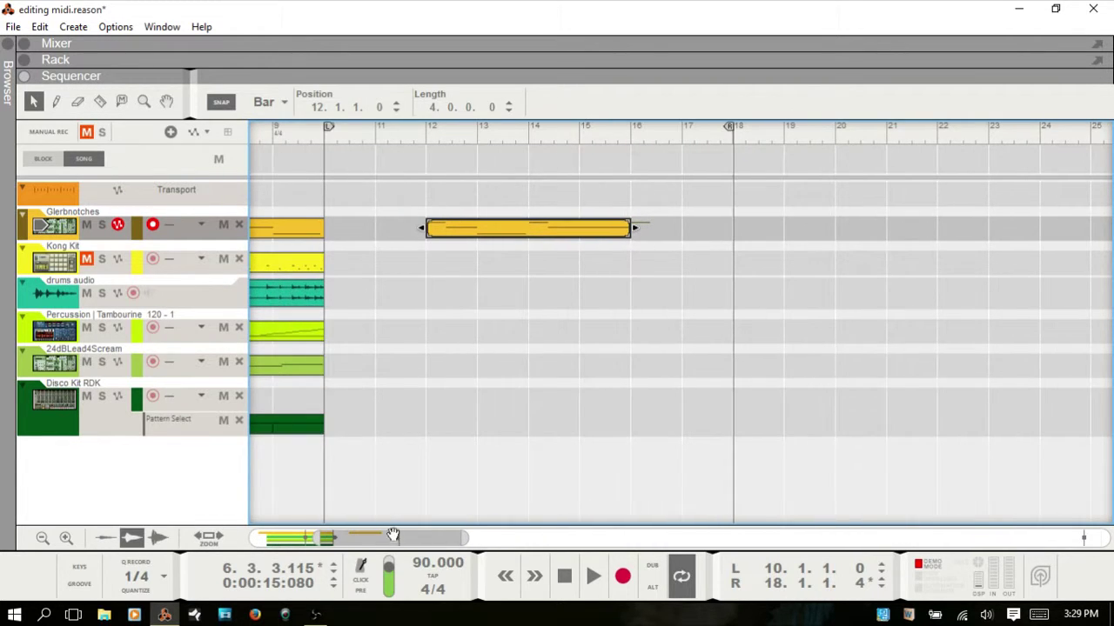
Open the last Glerbnotches clip for editing, select the two notes lying before its start at bar 12, and return to the arrangement
double_click(535, 231)
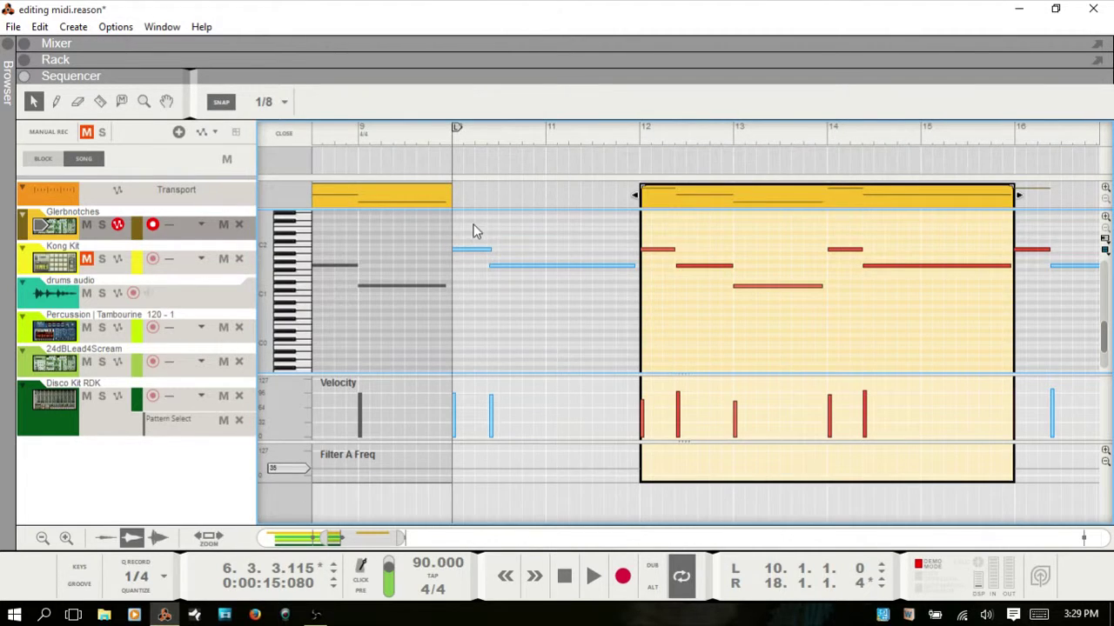
left_click_drag(472, 230, 553, 323)
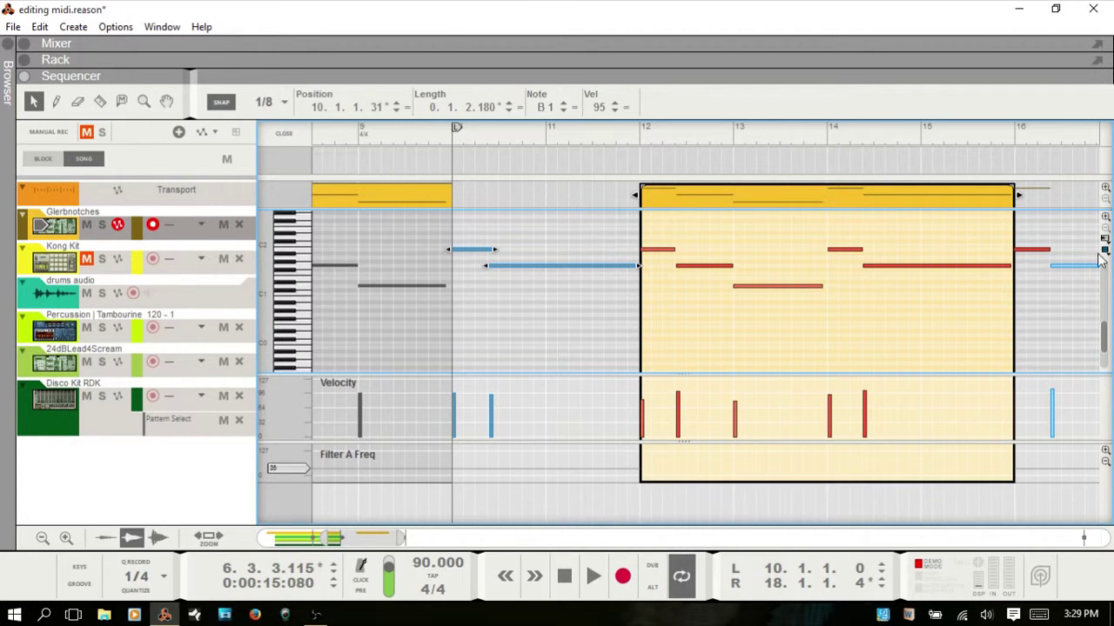
key("ctrl+e")
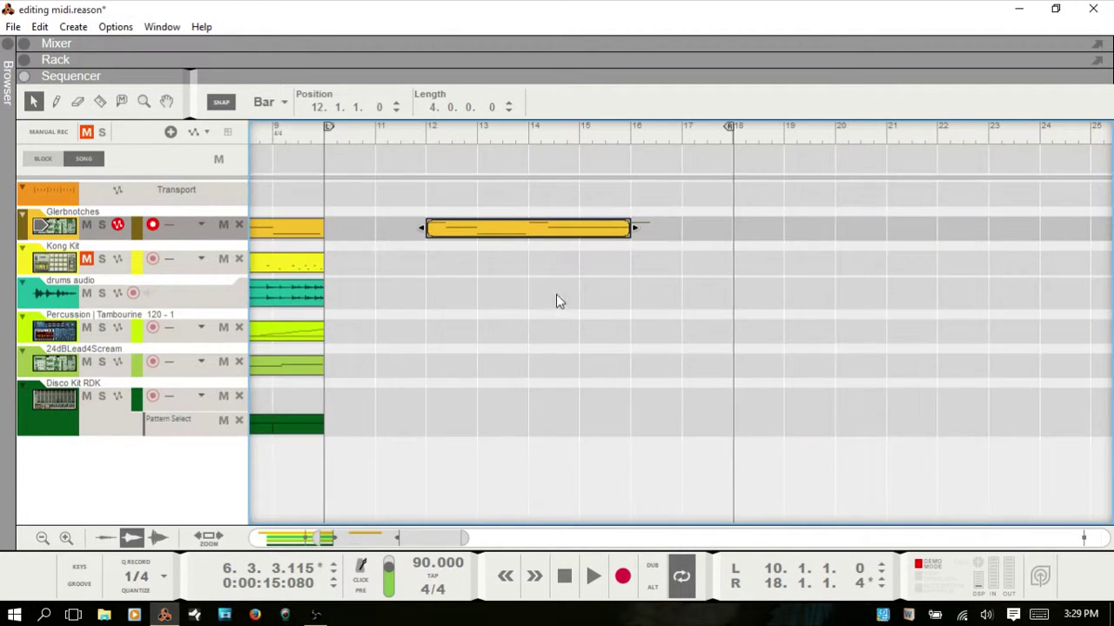
Crop the events of the last Glerbnotches clip to its boundaries at bars 12 and 16
left_click(522, 279)
right_click(525, 238)
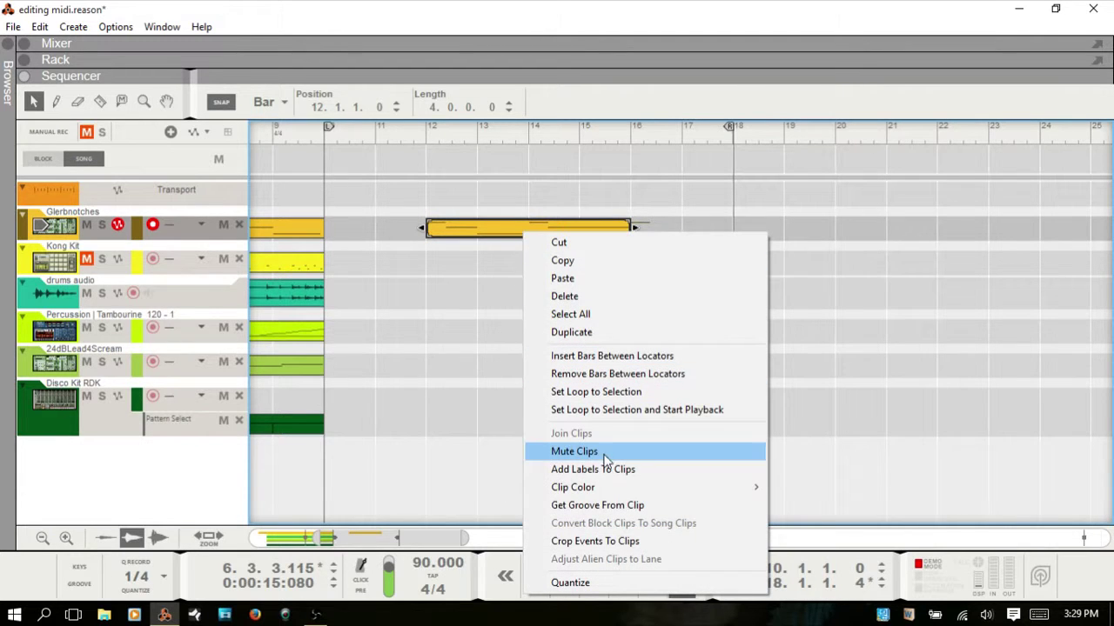
left_click(618, 542)
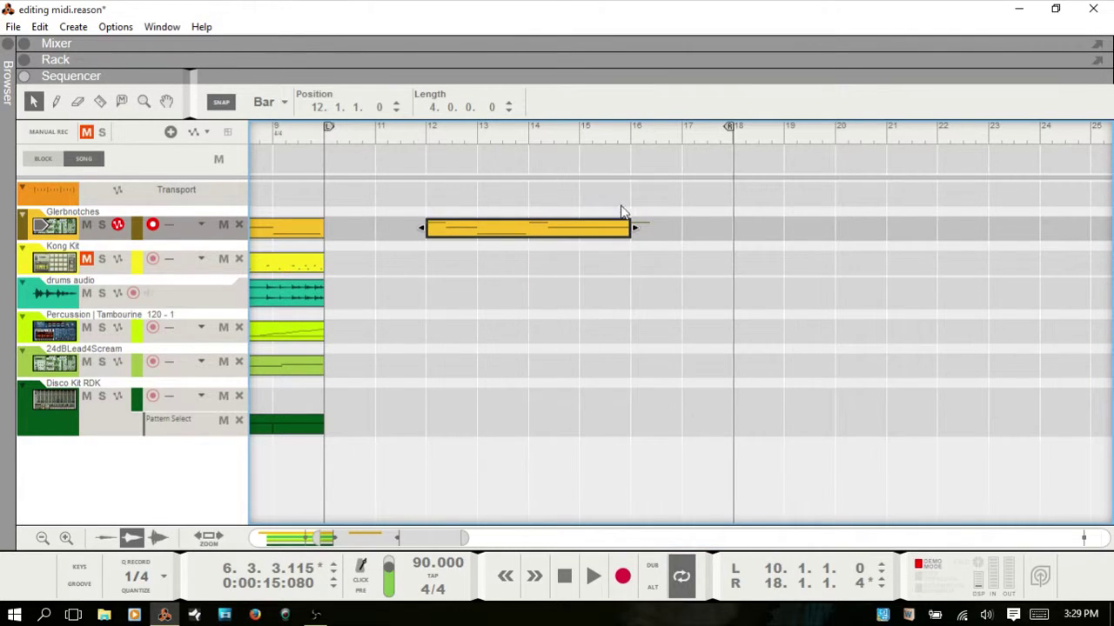
In the cropped clip, move the note at the end boundary an eighth later, move it back, and return to the arrangement
double_click(522, 228)
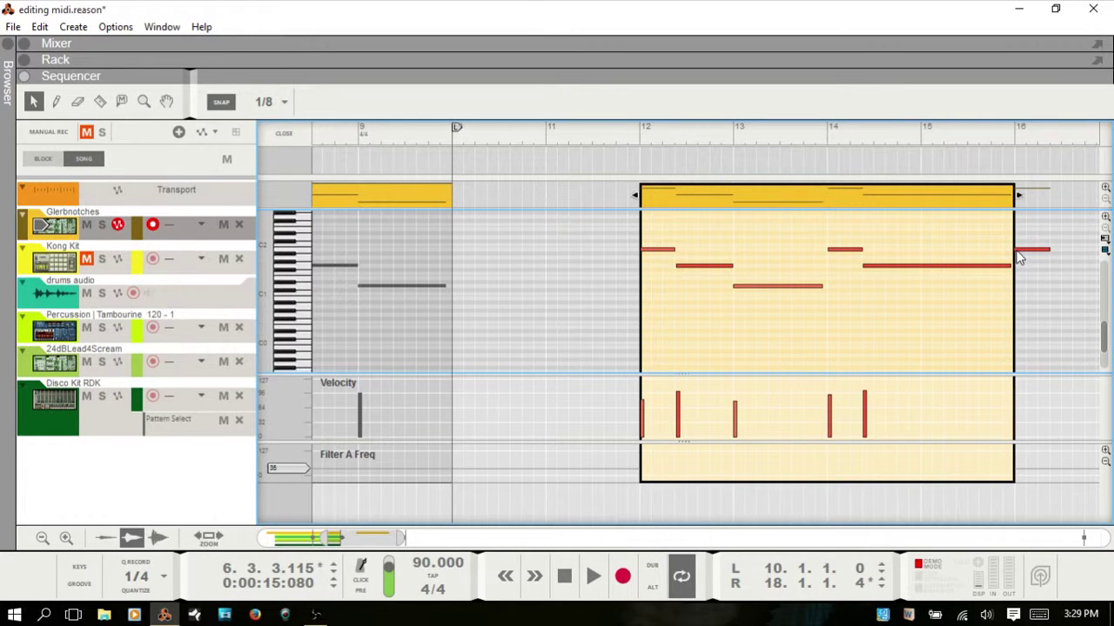
mouse_move(1023, 254)
left_mouse_down()
mouse_move(1044, 257)
mouse_move(1035, 254)
left_mouse_up()
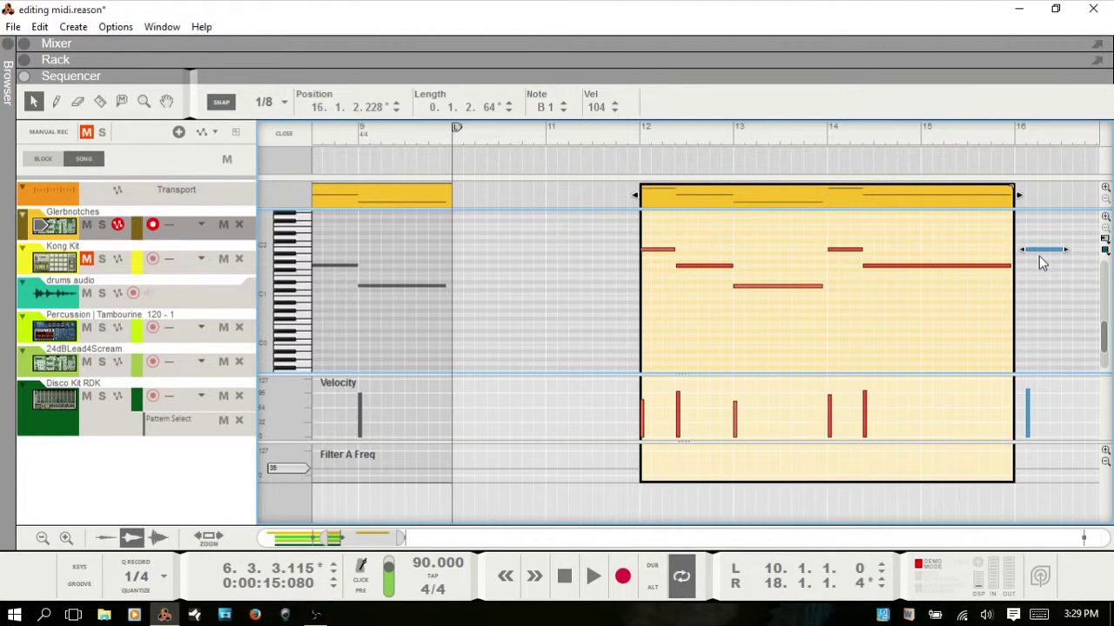
left_click_drag(1042, 261, 1036, 261)
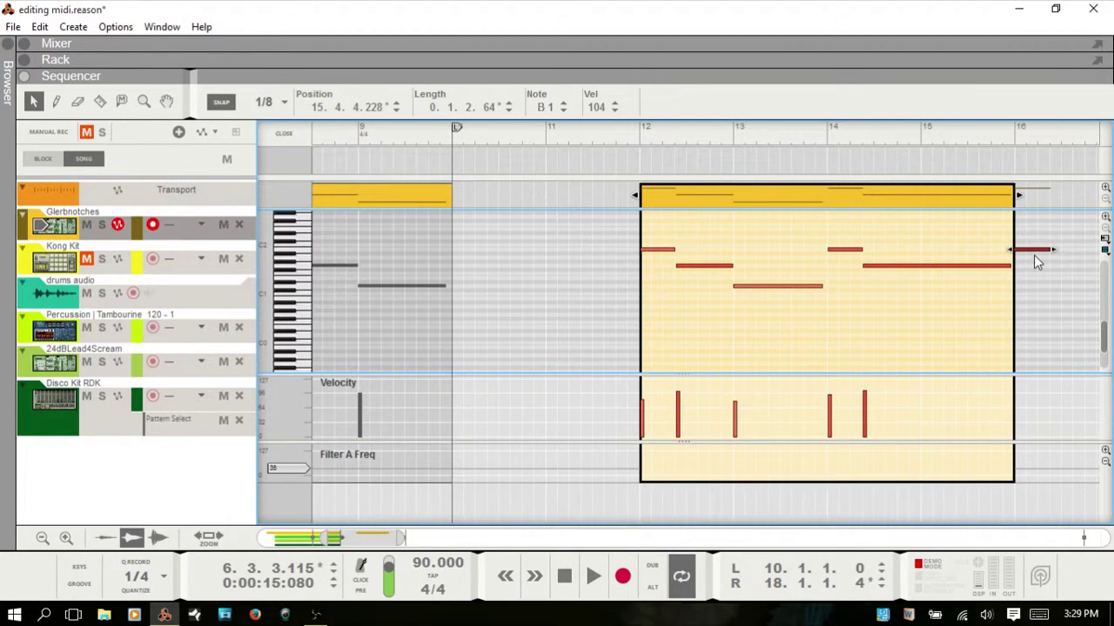
double_click(1028, 256)
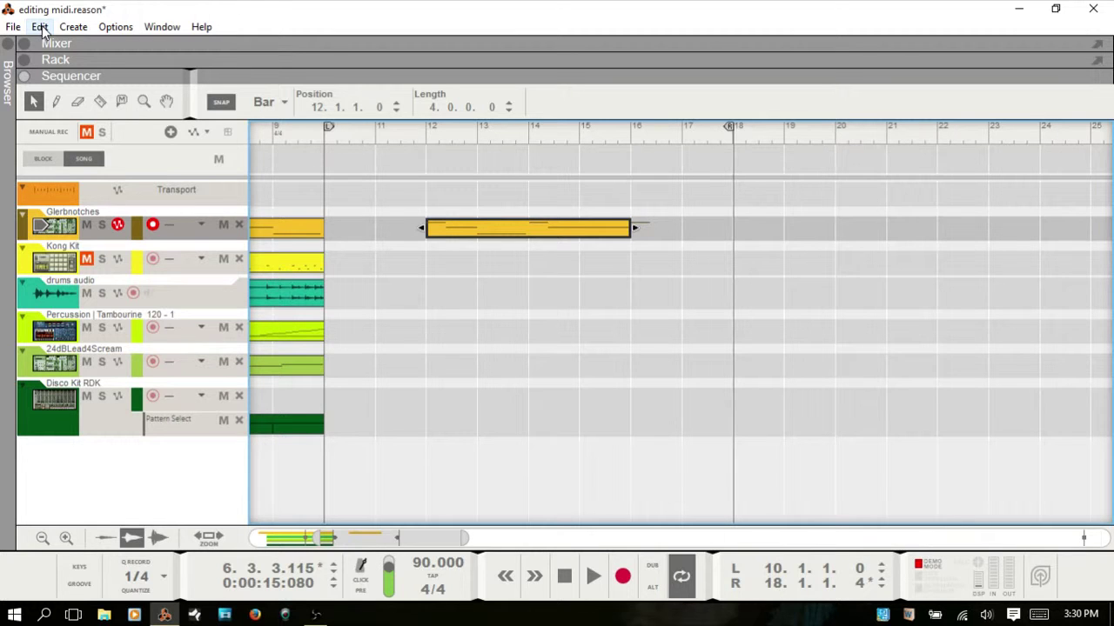
Turn off Keep Events in Clip While Editing and open the last Glerbnotches clip for editing
left_click(116, 28)
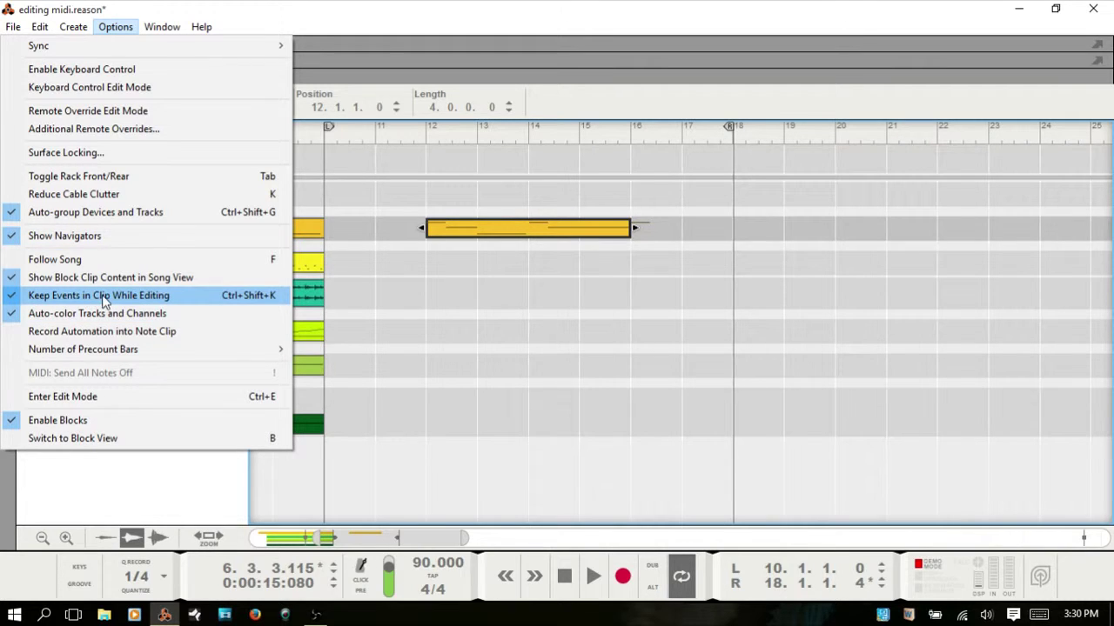
left_click(54, 297)
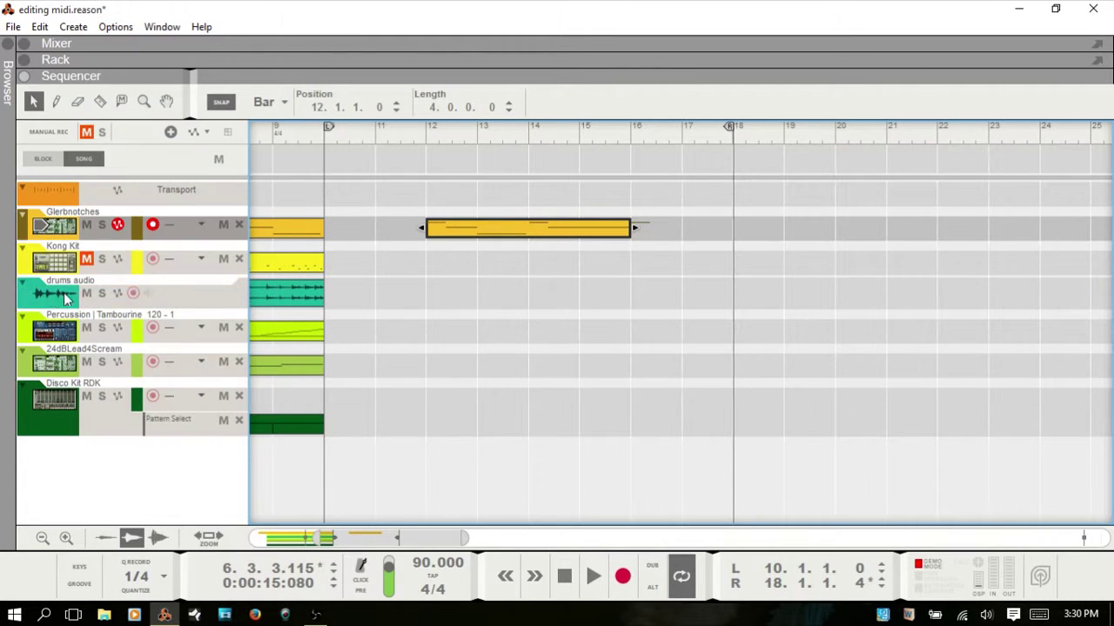
double_click(527, 231)
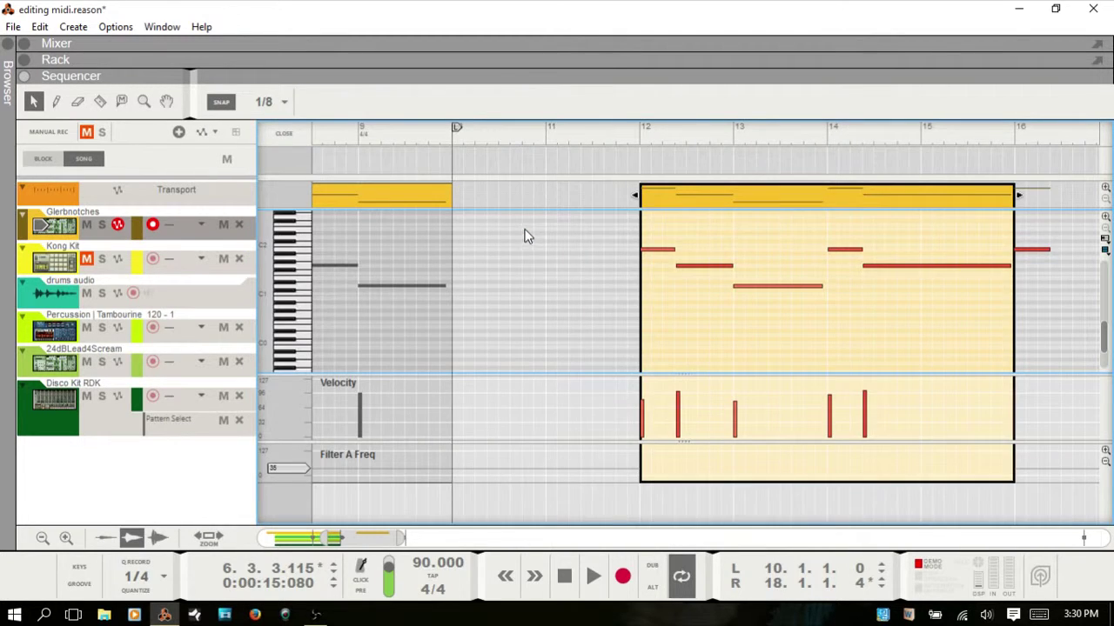
Draw several notes beyond the Glerbnotches clip's end at bar 16, extending the clip to bar 23, and return to the arrangement
left_click_drag(363, 542, 374, 541)
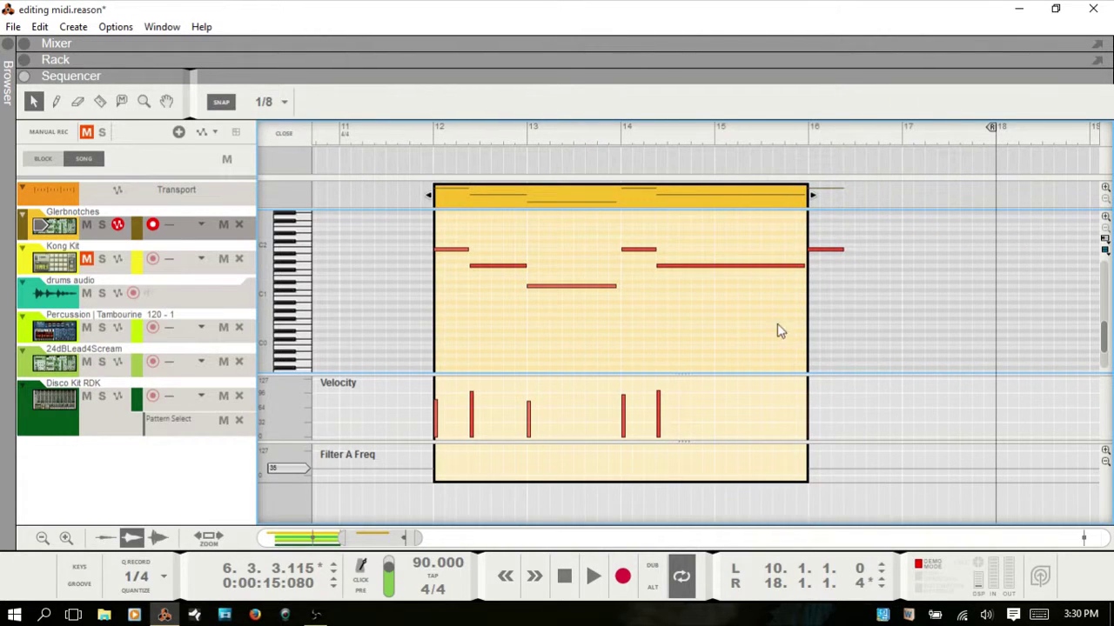
key("w")
mouse_move(809, 285)
left_mouse_down()
mouse_move(992, 278)
mouse_move(1076, 258)
left_mouse_up()
left_click_drag(362, 536, 410, 536)
mouse_move(541, 302)
left_mouse_down()
mouse_move(621, 301)
mouse_move(739, 268)
left_mouse_up()
left_click_drag(856, 323, 905, 321)
key("ctrl+e")
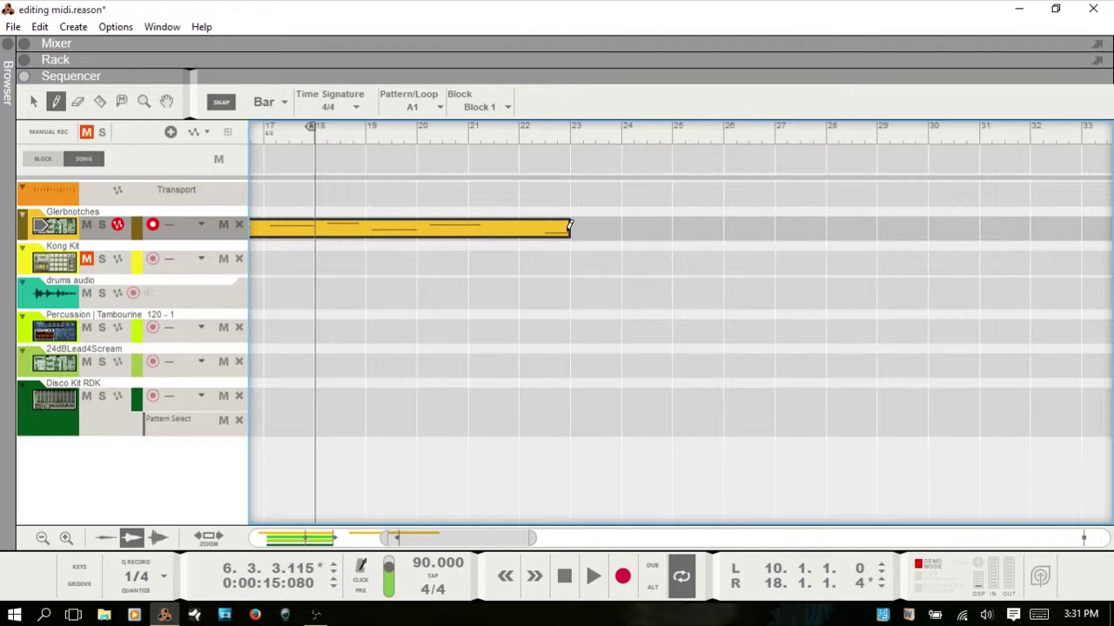
Turn Keep Events in Clip While Editing back on and check that the option is enabled
left_click(119, 30)
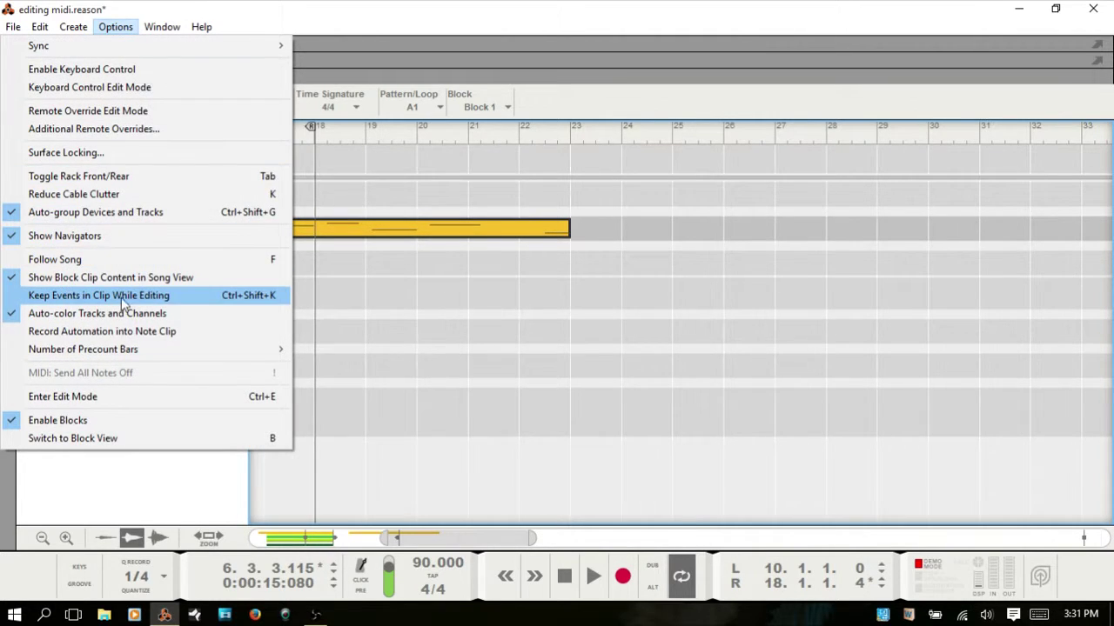
left_click(39, 300)
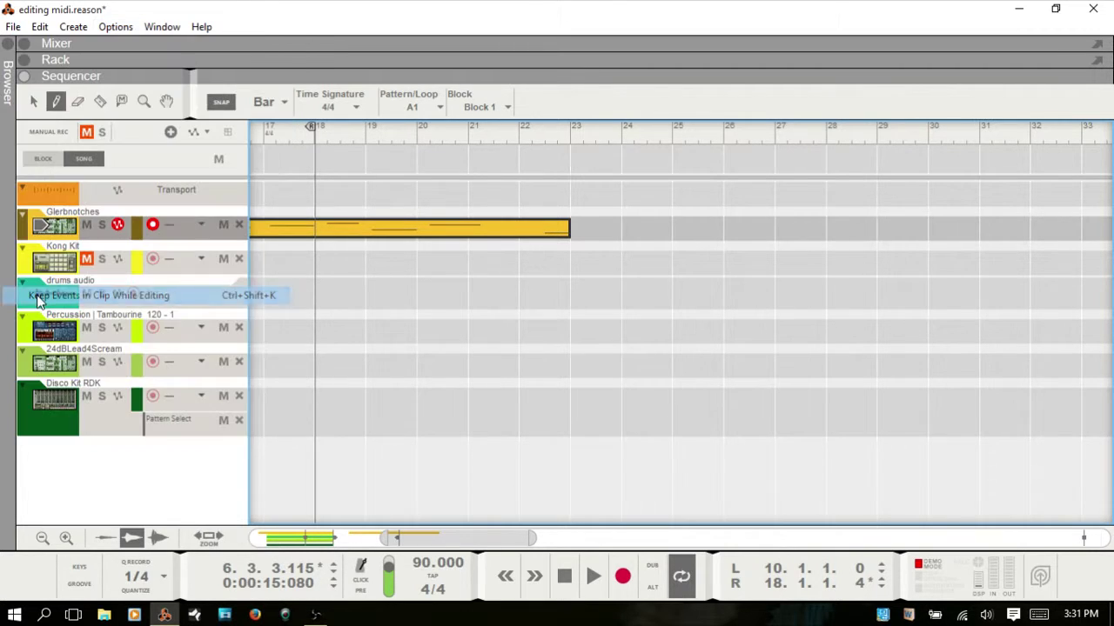
left_click(164, 29)
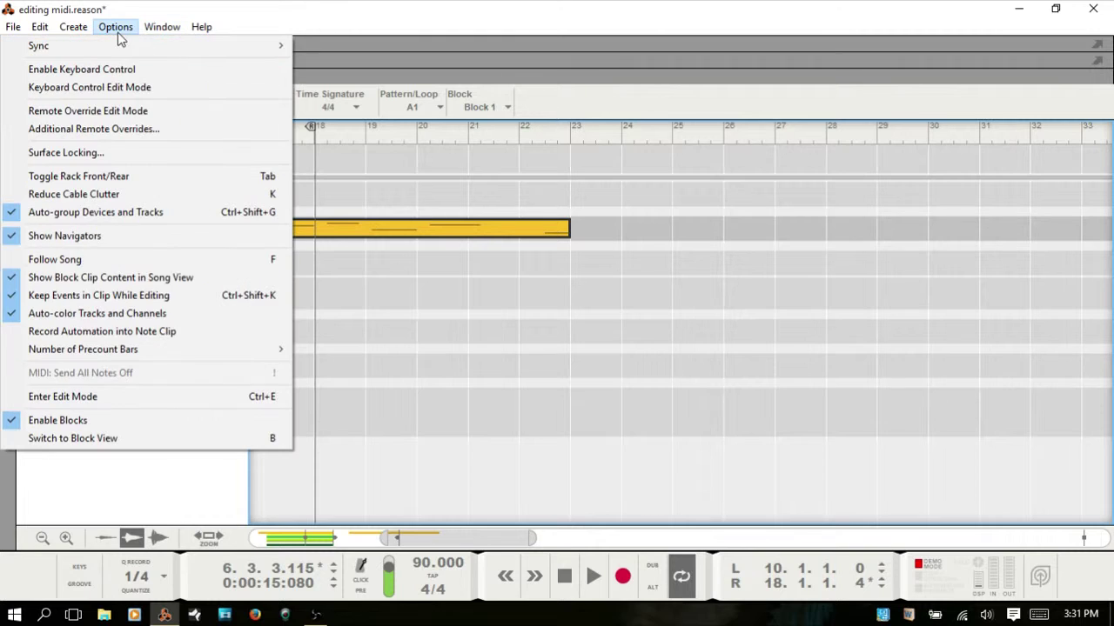
left_click(118, 28)
left_click(119, 33)
left_click(119, 33)
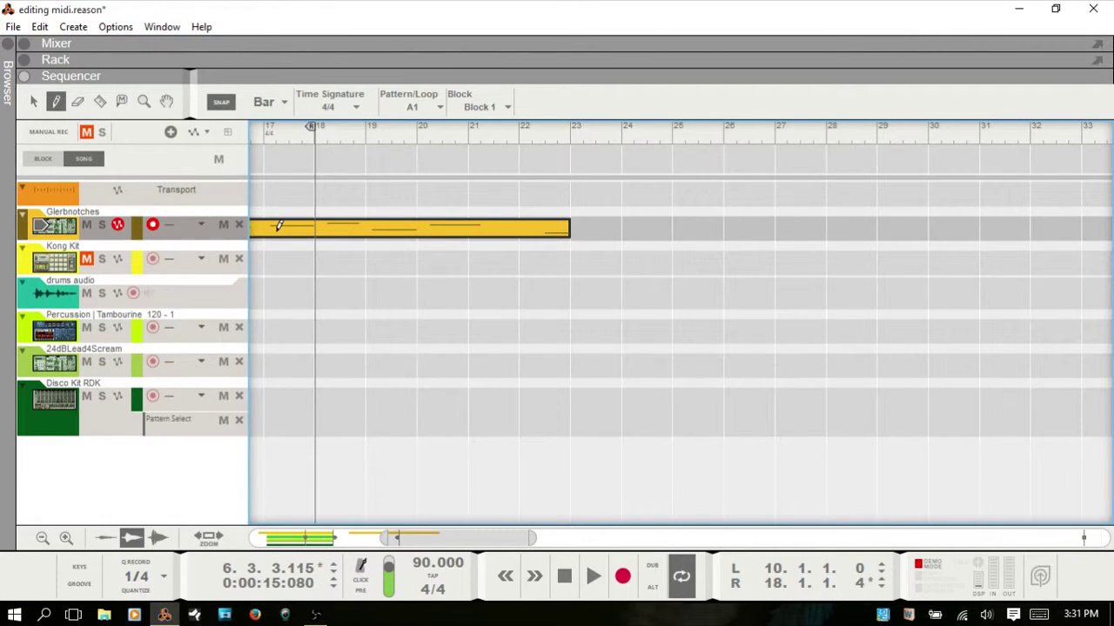
Open the extended Glerbnotches clip with the Selection tool and delete the notes after bar 18
key("q")
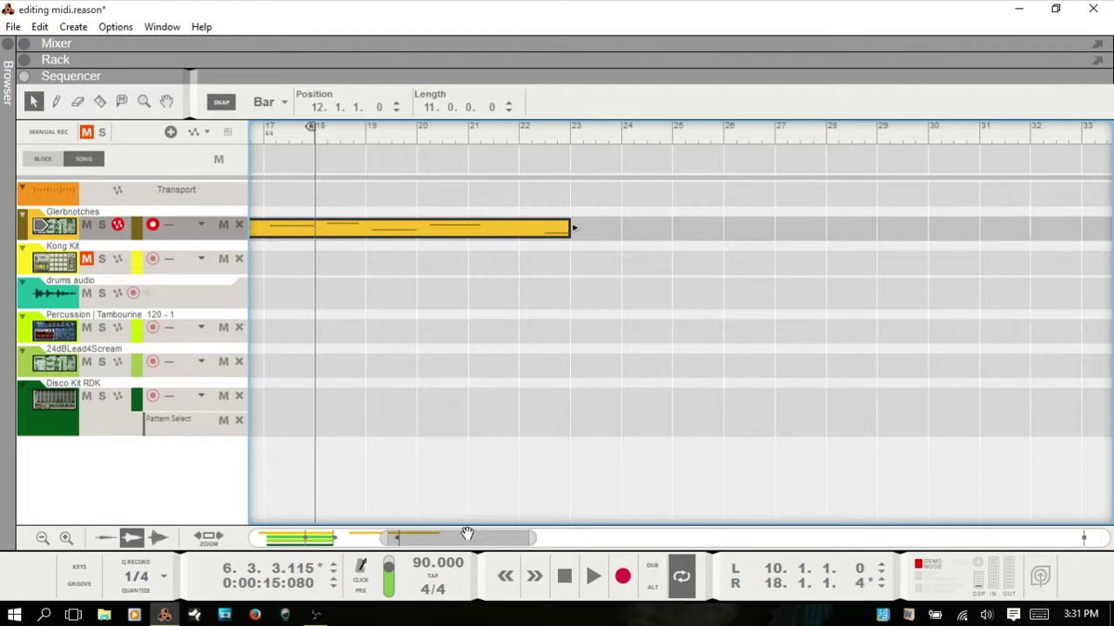
left_click_drag(467, 533, 427, 535)
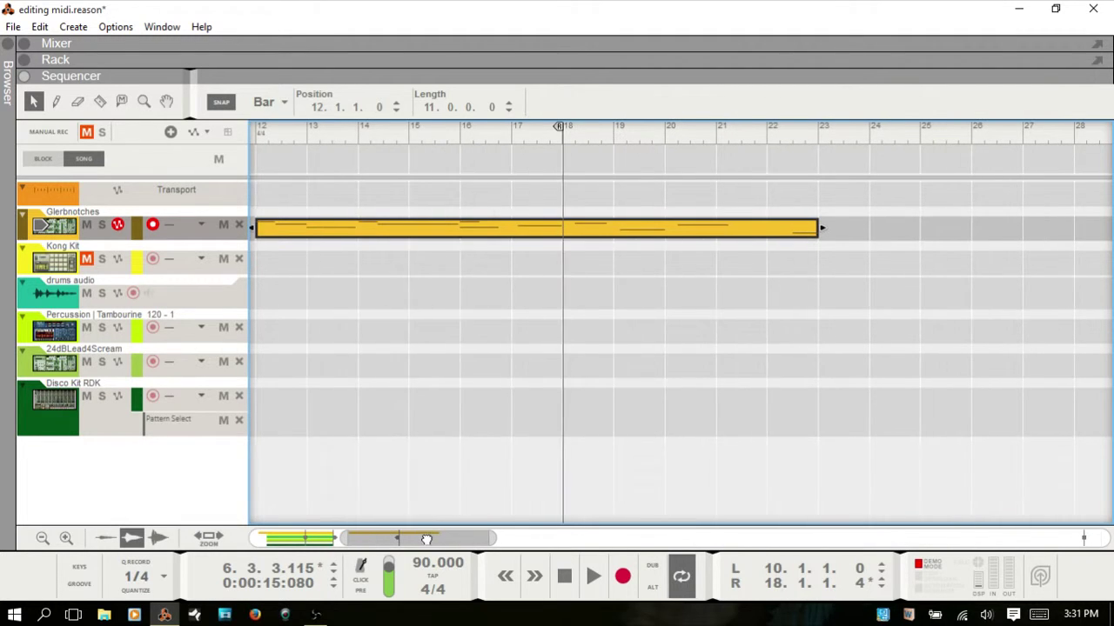
double_click(513, 235)
left_click_drag(900, 233, 1037, 356)
key("Delete")
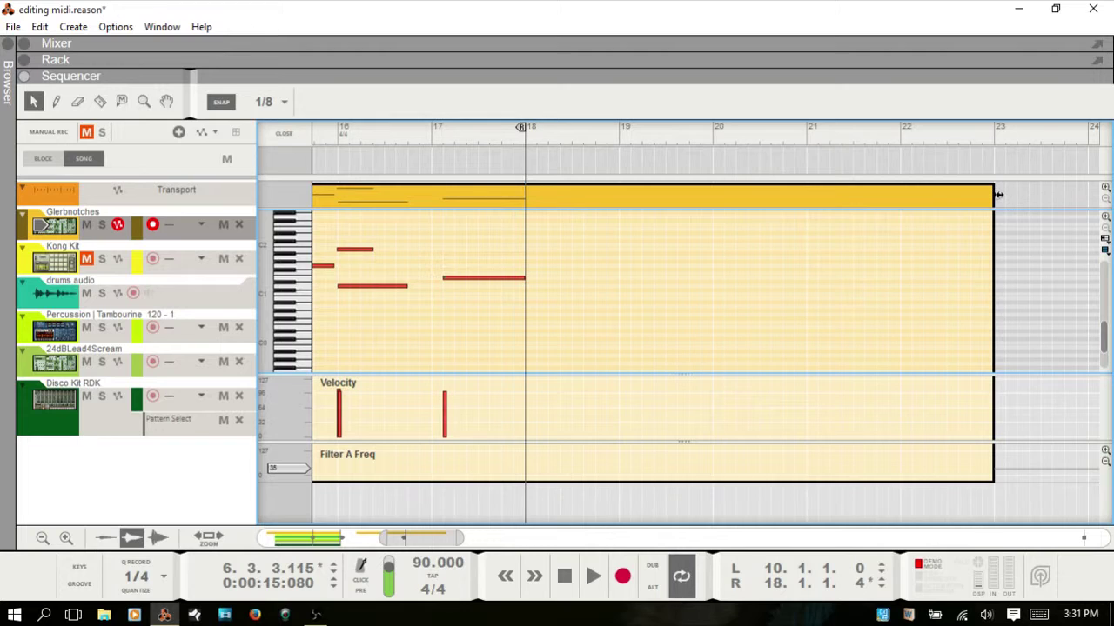
Shorten the Glerbnotches clip to six bars so it ends at bar 18, review its notes, and return to the arrangement
left_click(966, 189)
left_click_drag(946, 189, 608, 189)
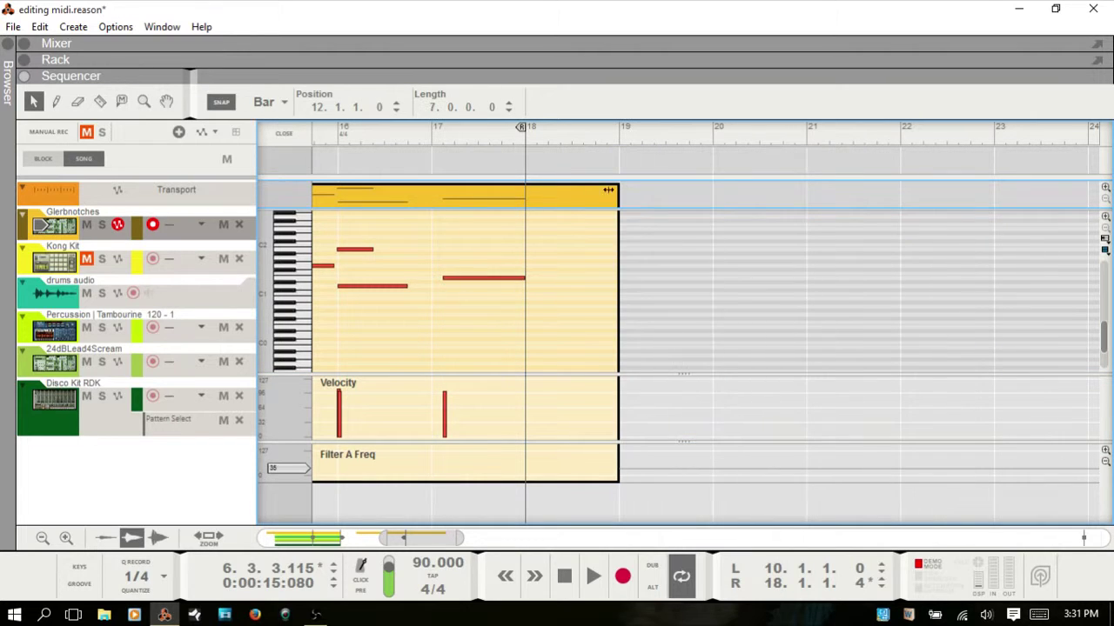
left_click_drag(538, 189, 526, 189)
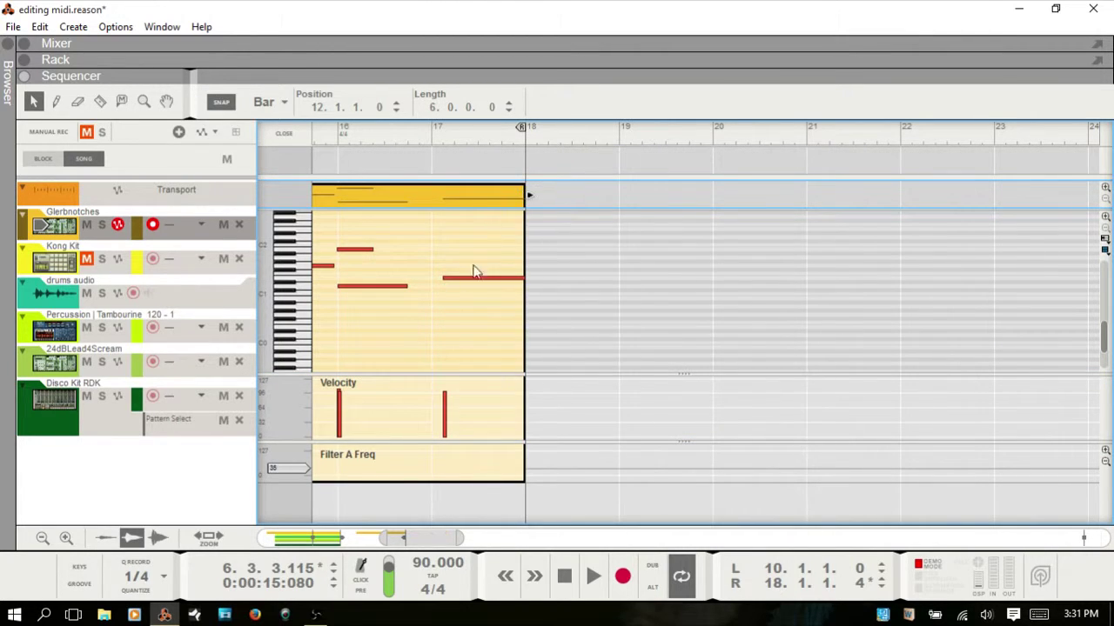
left_click_drag(430, 538, 360, 534)
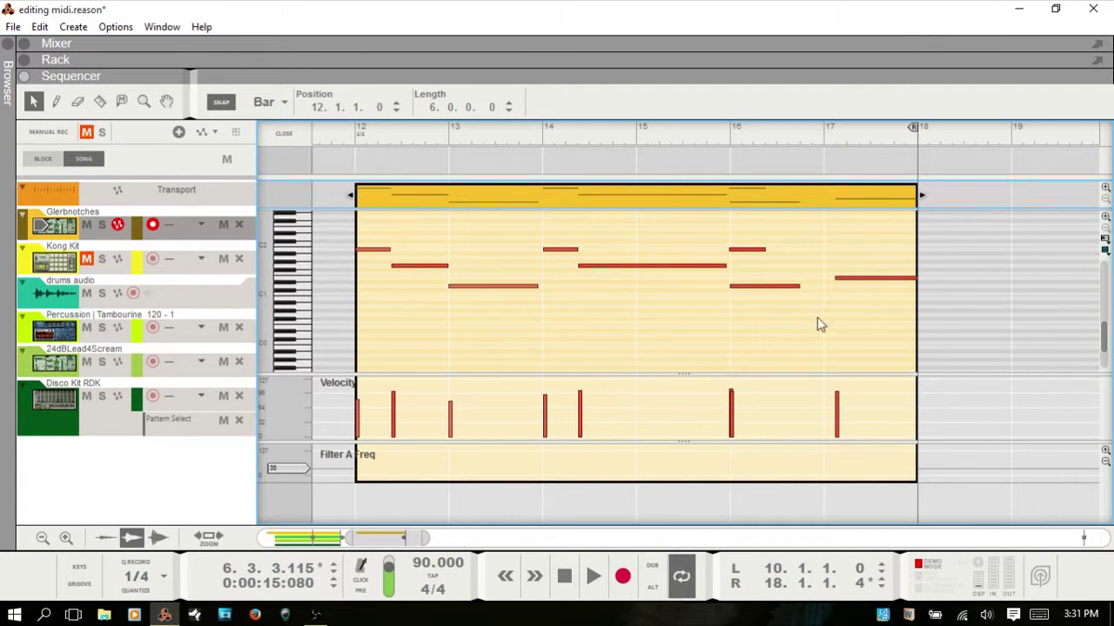
key("ctrl+e")
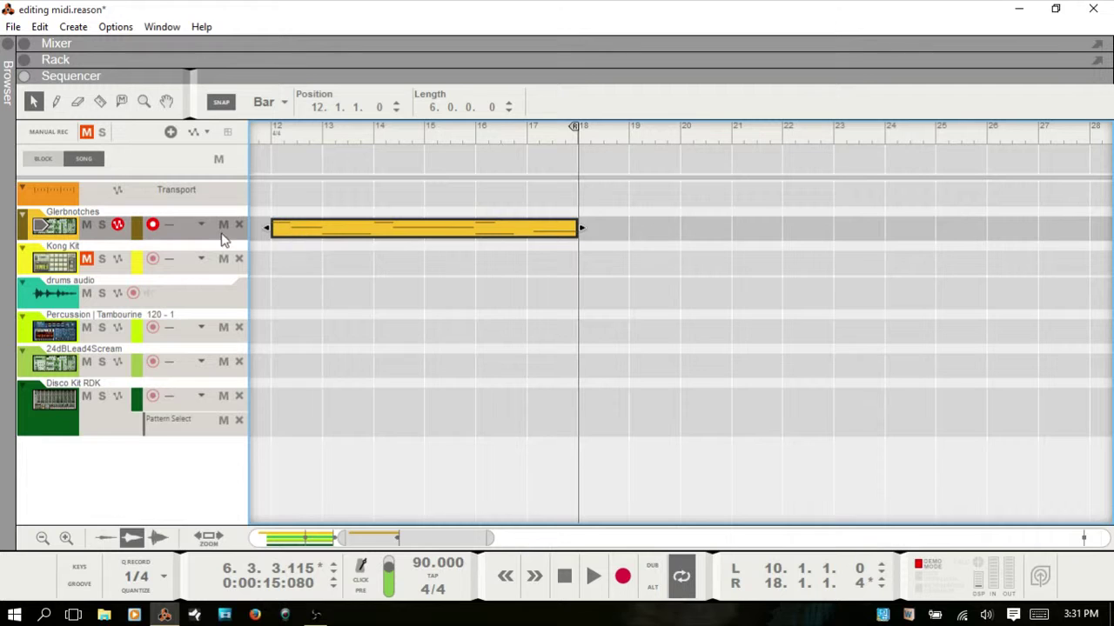
double_click(414, 229)
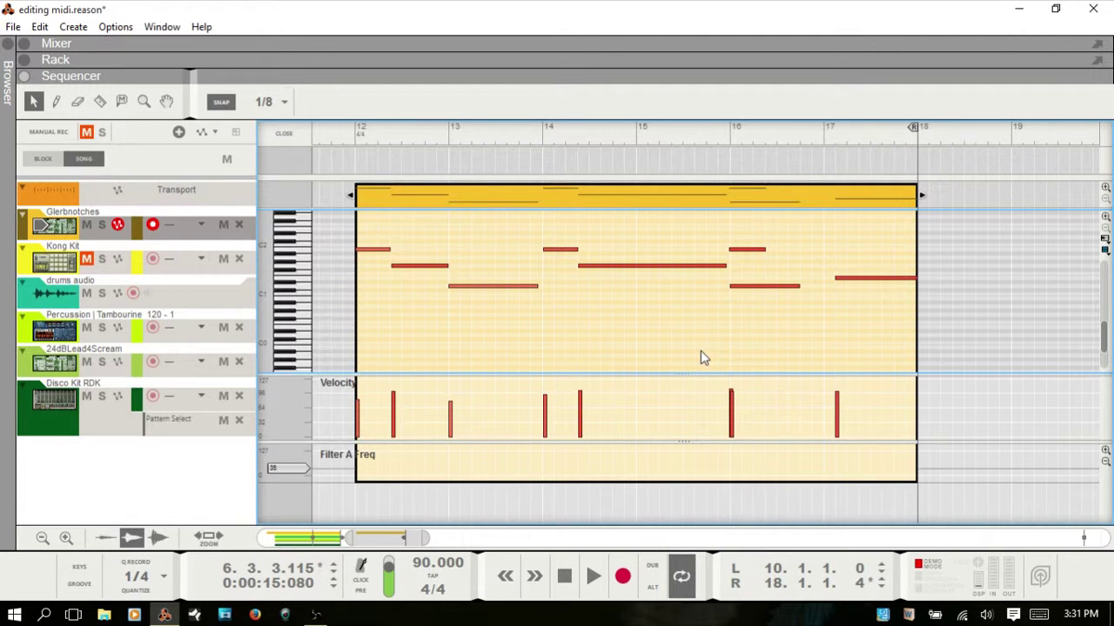
key("ctrl+e")
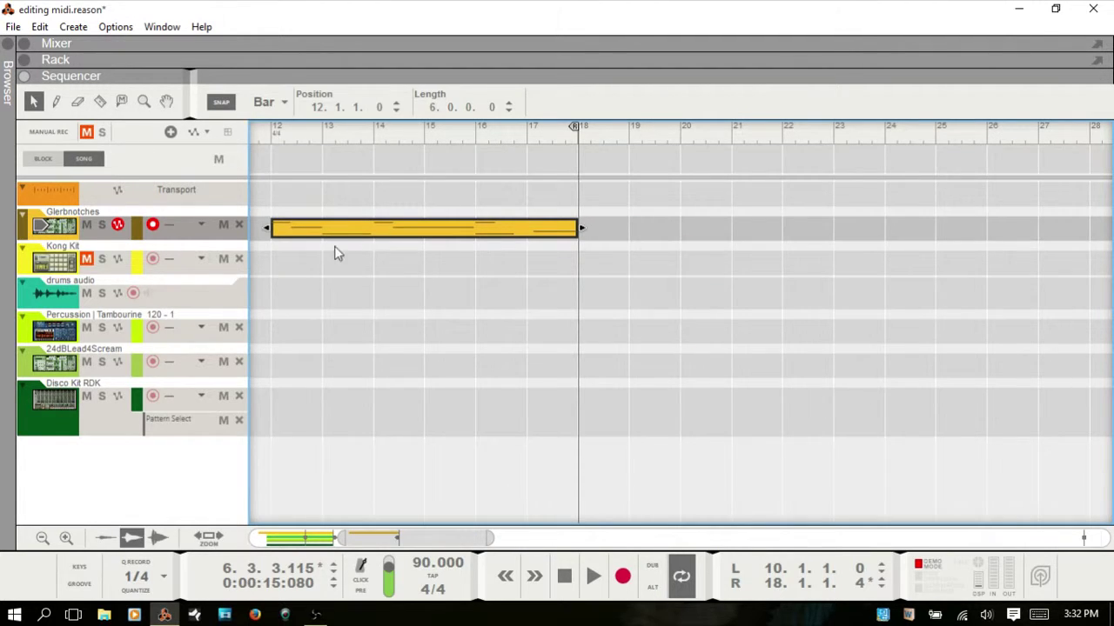
Split the last Glerbnotches clip with the Razor tool at bars 13, 14, 15 and 16
left_click_drag(413, 540, 368, 539)
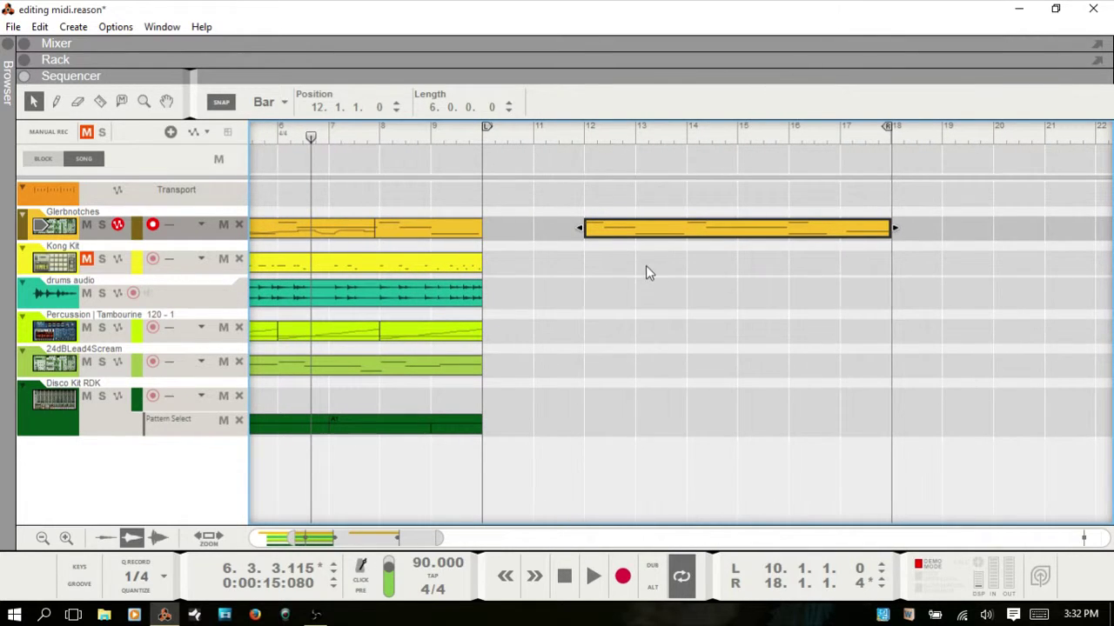
key("r")
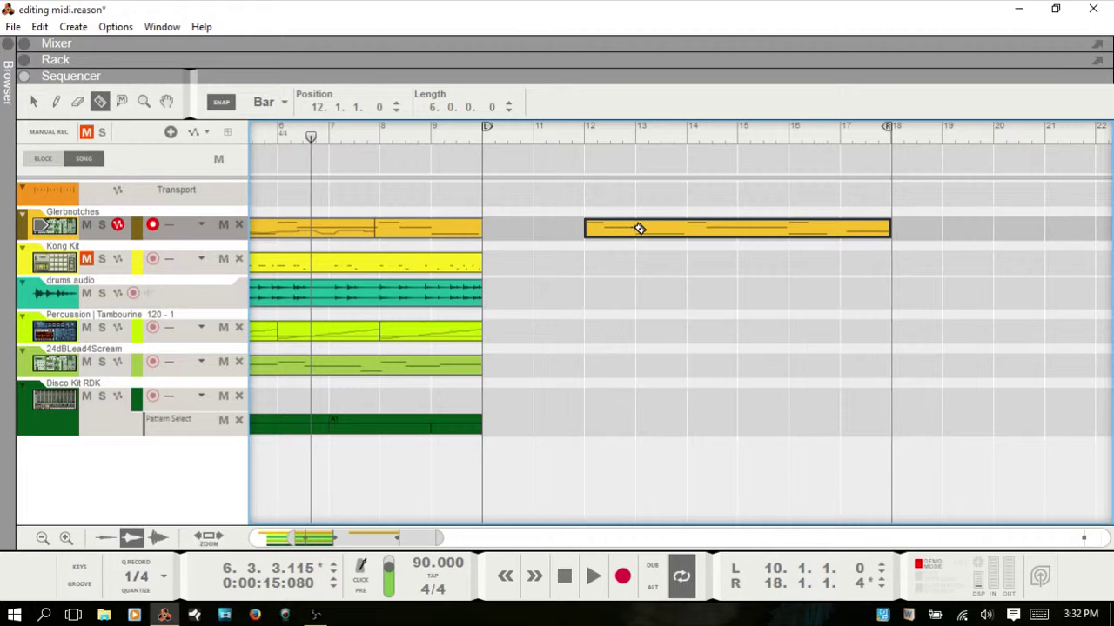
left_click(639, 228)
left_click(692, 232)
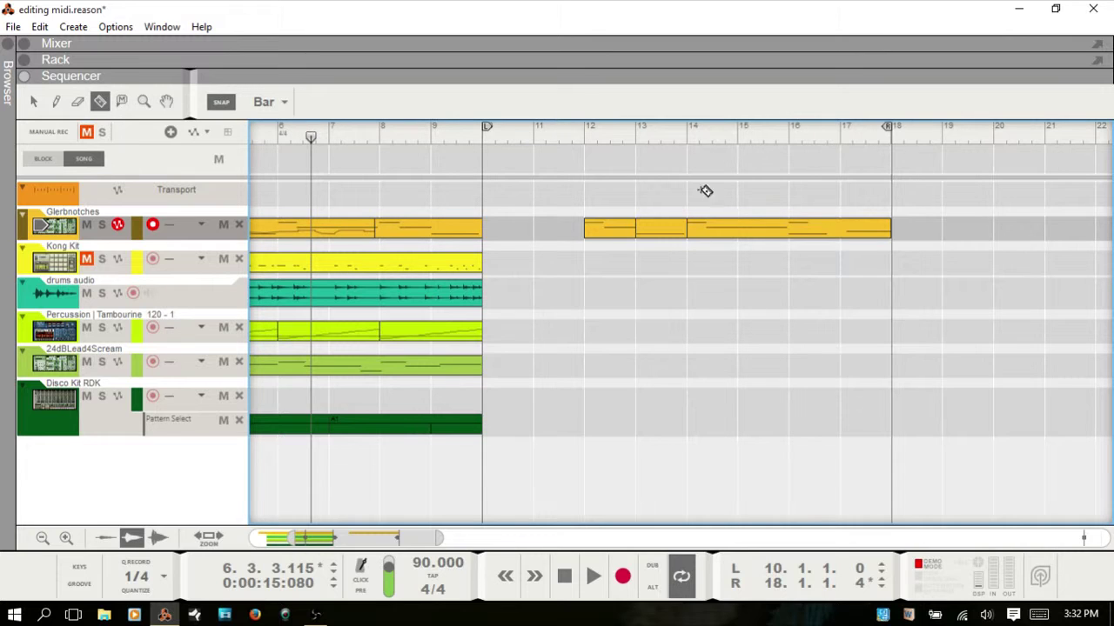
left_click(738, 229)
Turn off Snap and make several freehand razor cuts in the Glerbnotches clips between bars 14 and 16
left_click(270, 103)
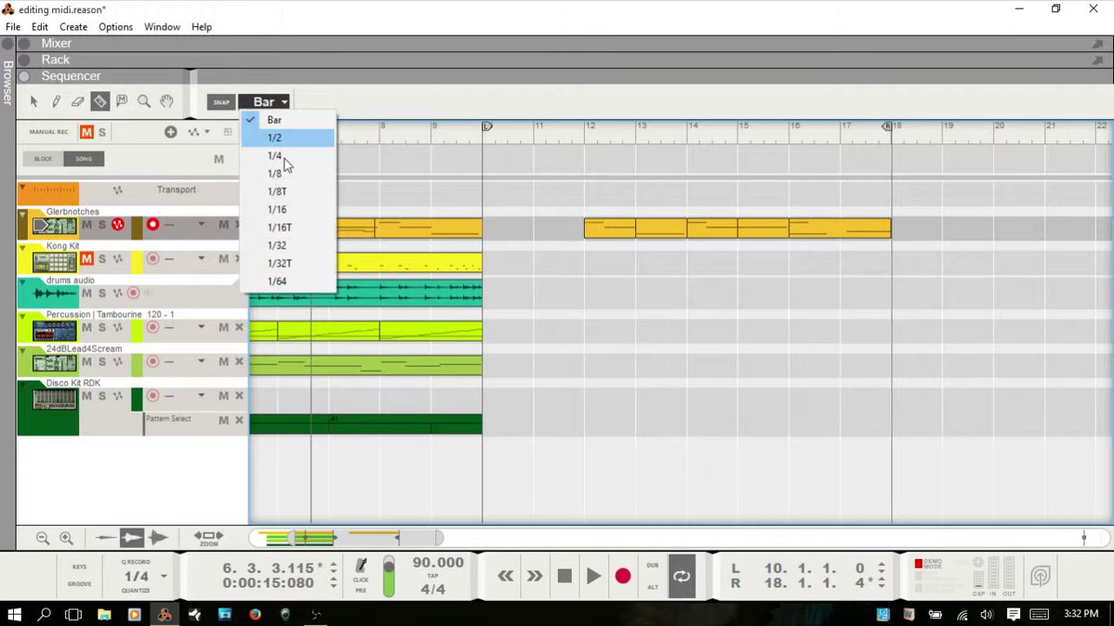
left_click(361, 113)
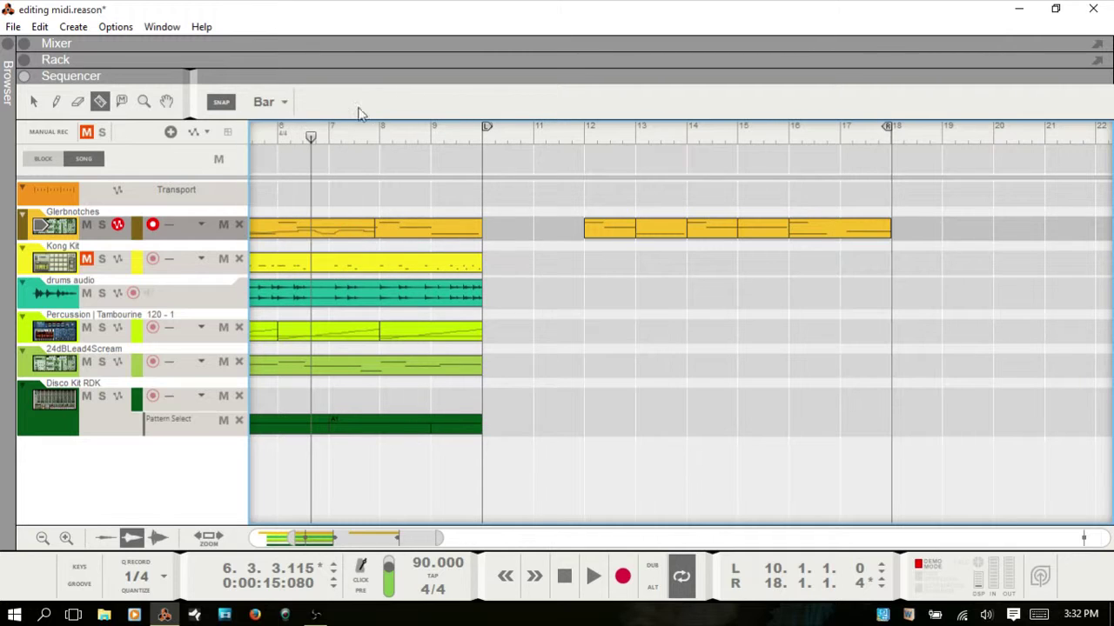
left_click(221, 102)
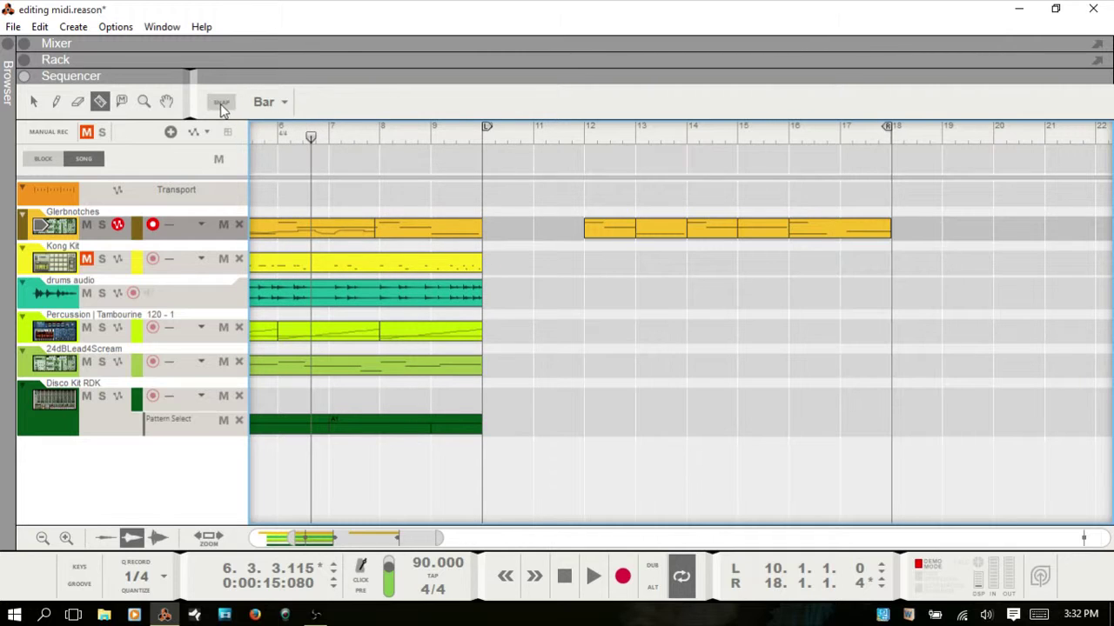
left_click(714, 229)
left_click(746, 229)
left_click(766, 229)
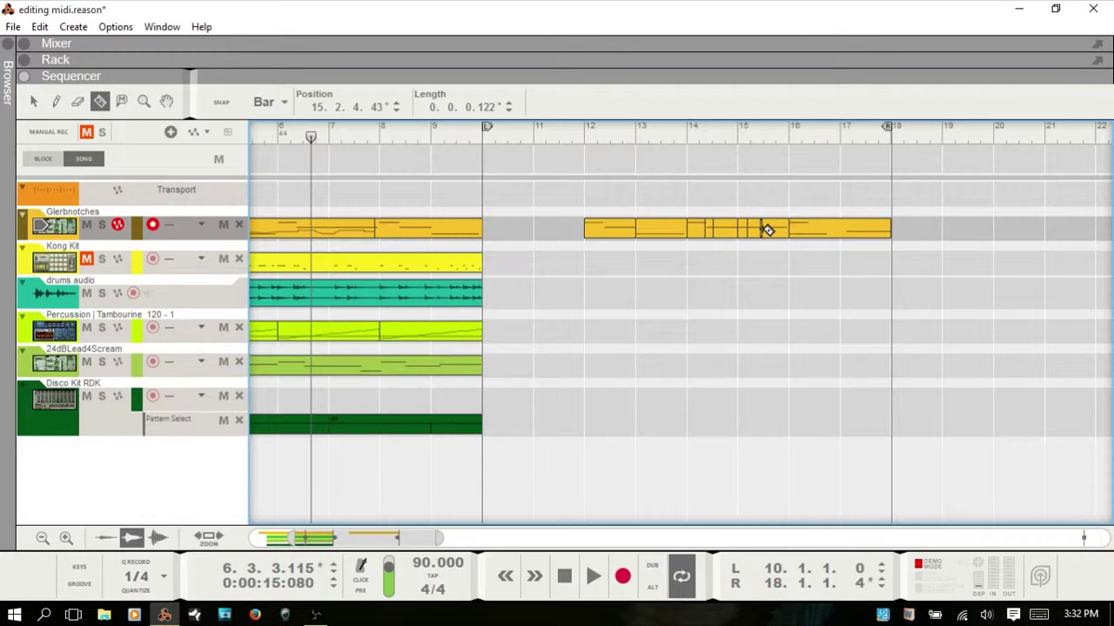
left_click(772, 229)
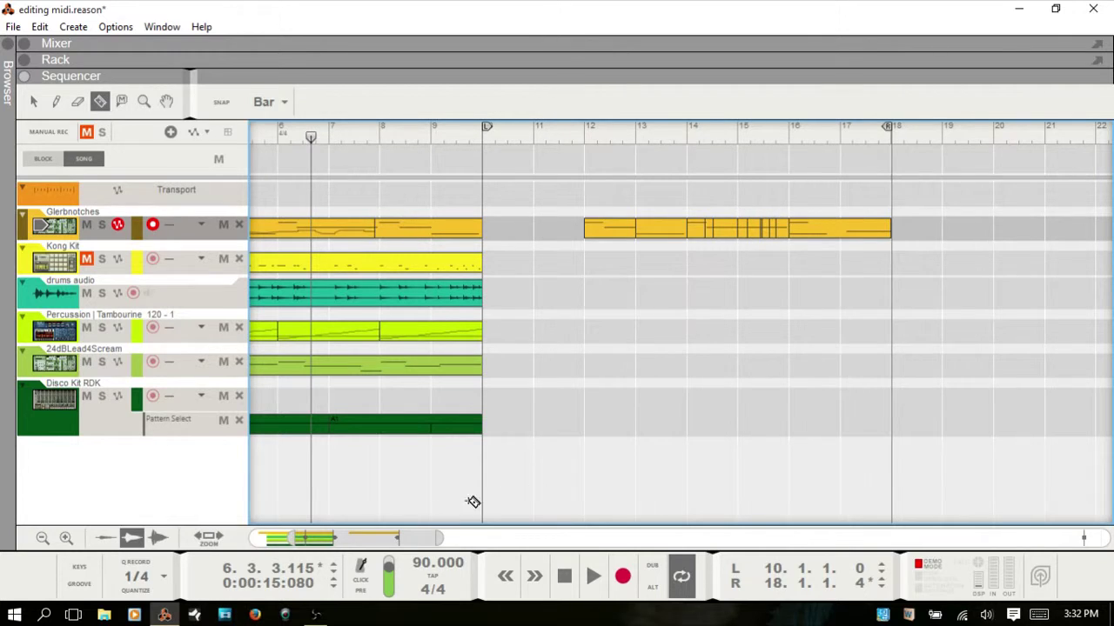
Split the clips on all tracks at once about halfway through bar 5 with the Razor tool
left_click_drag(373, 540, 329, 540)
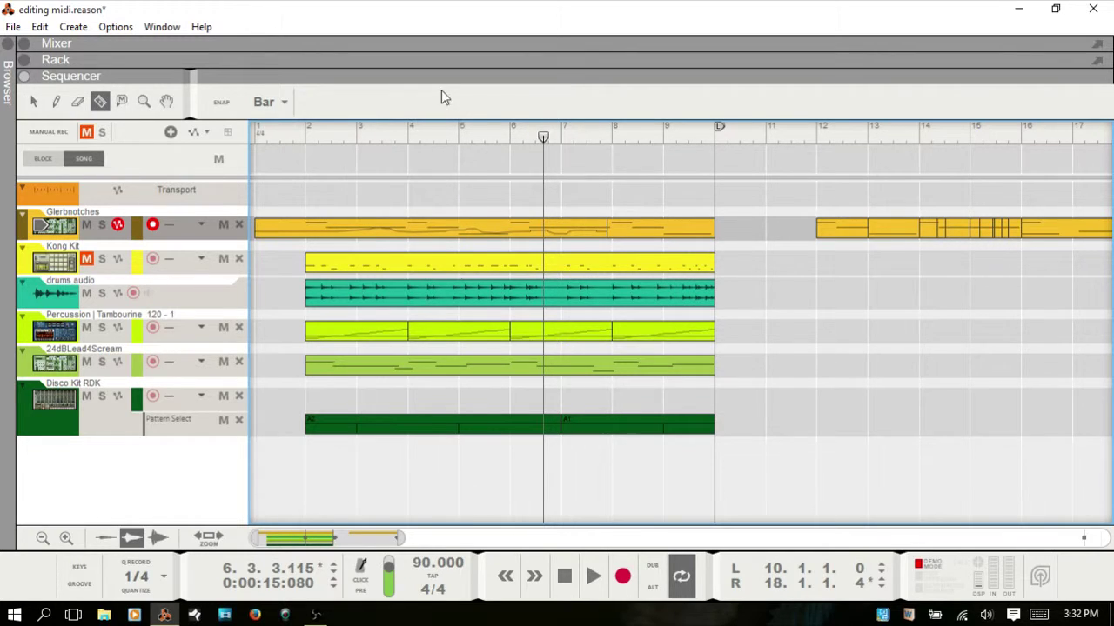
left_click(490, 135)
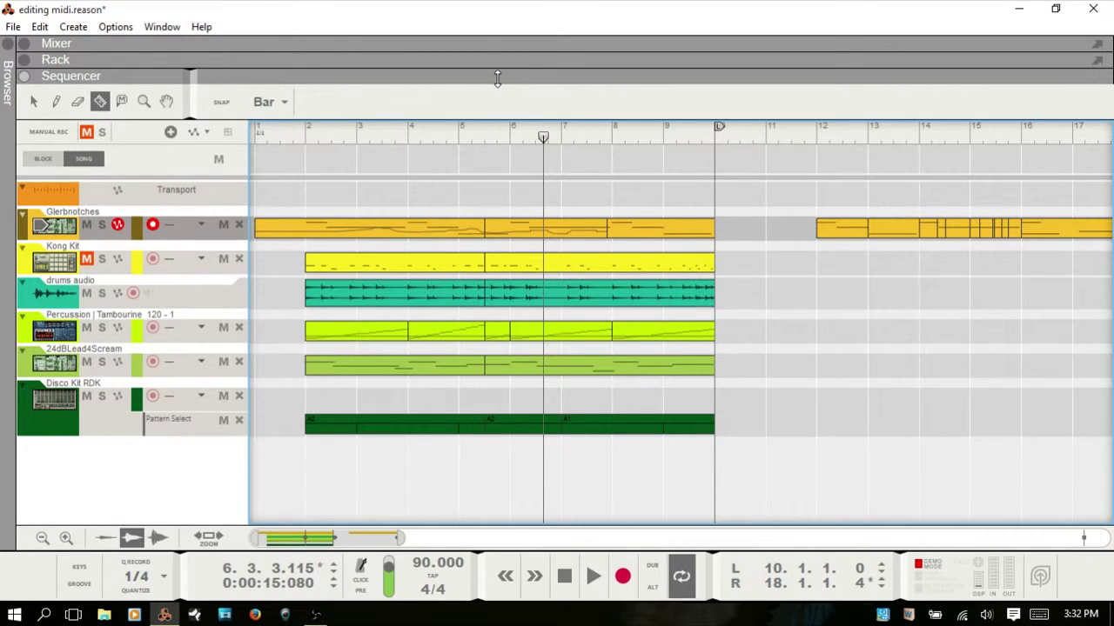
Select all the sliced Glerbnotches clips between bars 12 and 18 and delete them
scroll(641, 154, "right", 5)
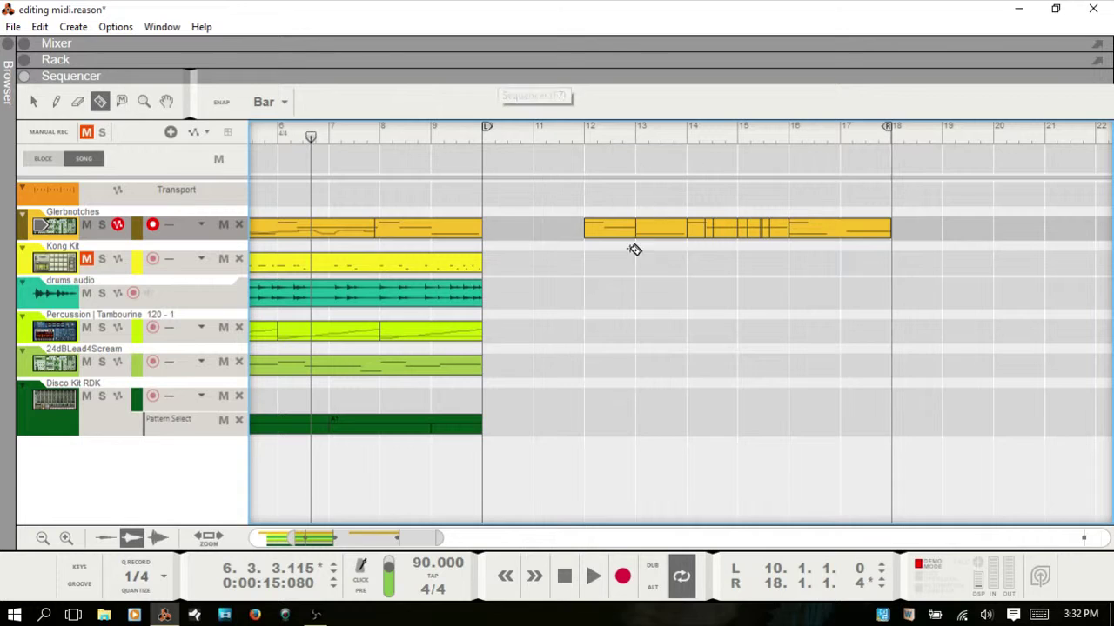
key("q")
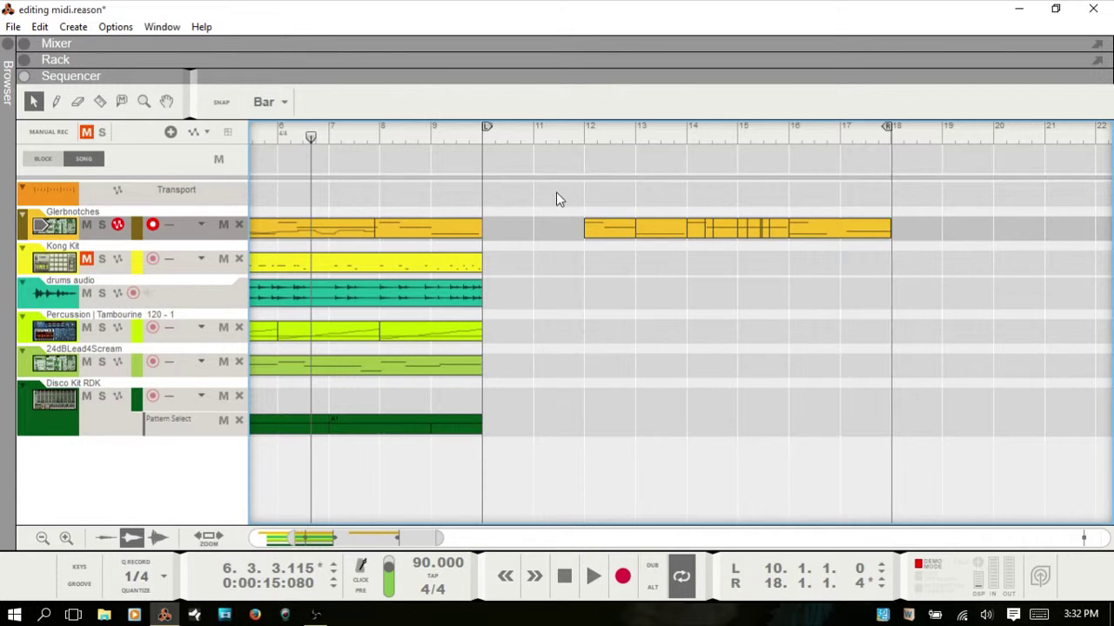
left_click_drag(557, 194, 957, 293)
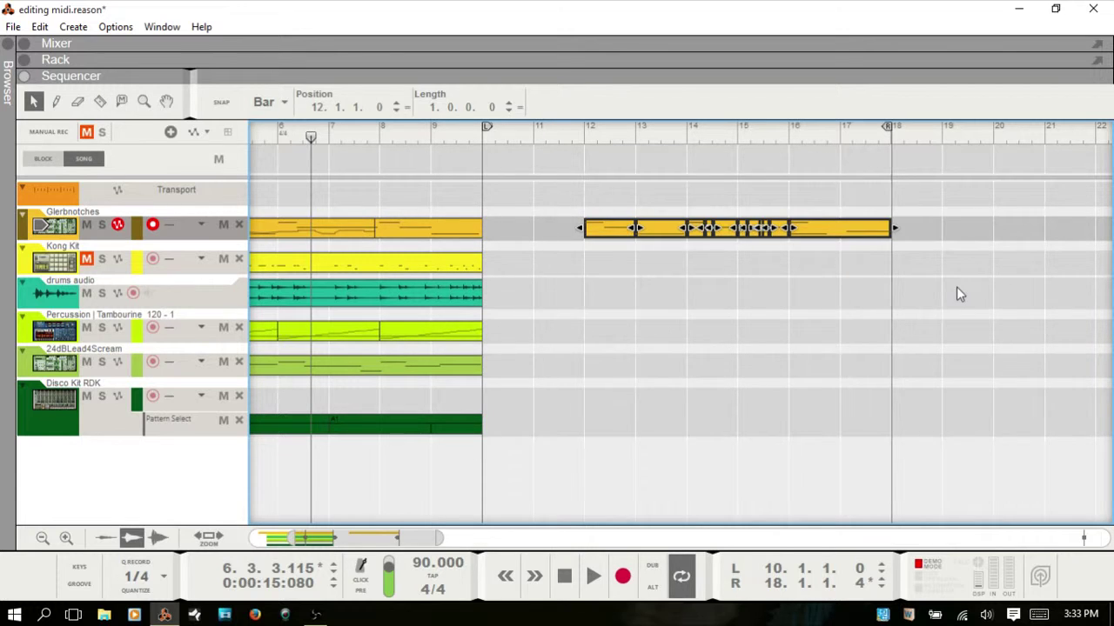
key("Delete")
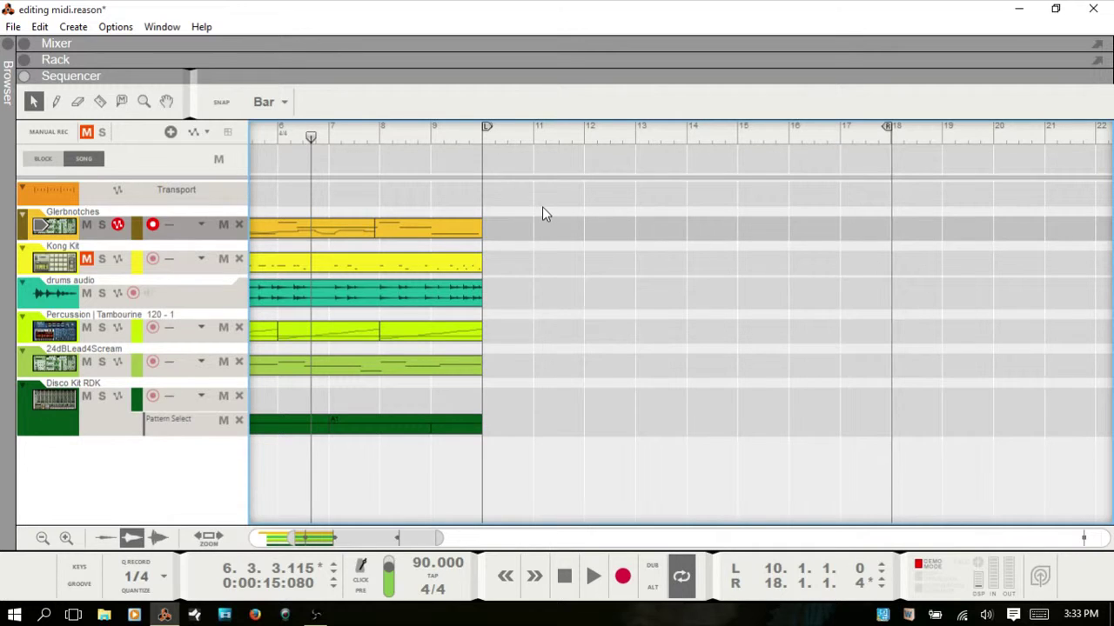
Delete the last Glerbnotches clip by selection and undo it, and repeat the deletion and undo with the Eraser tool
left_click(420, 227)
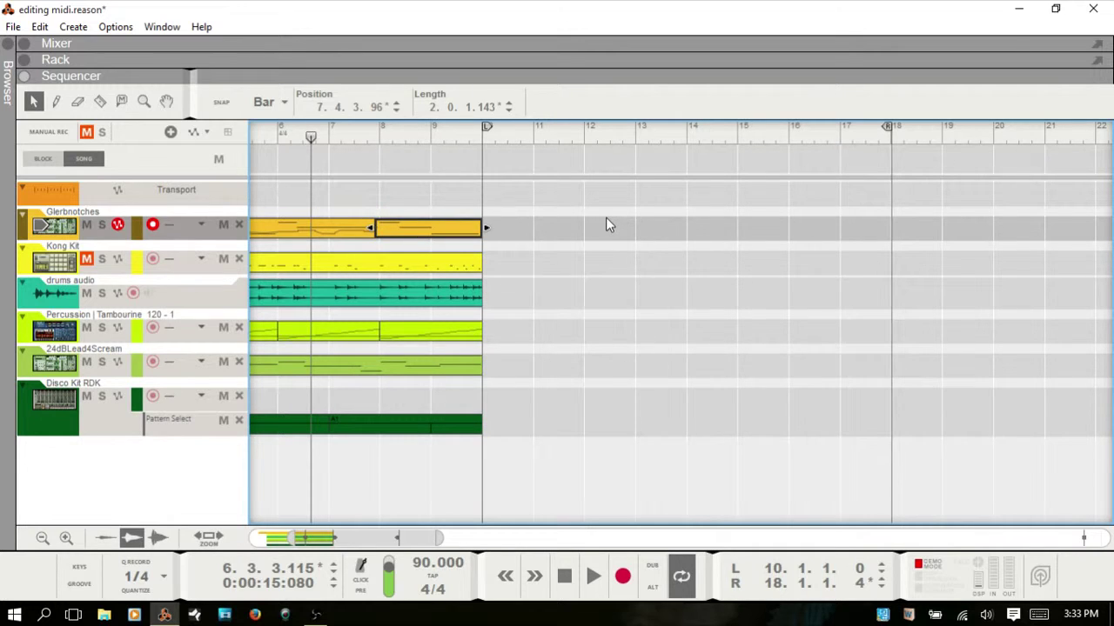
key("Delete")
key("ctrl+z")
key("e")
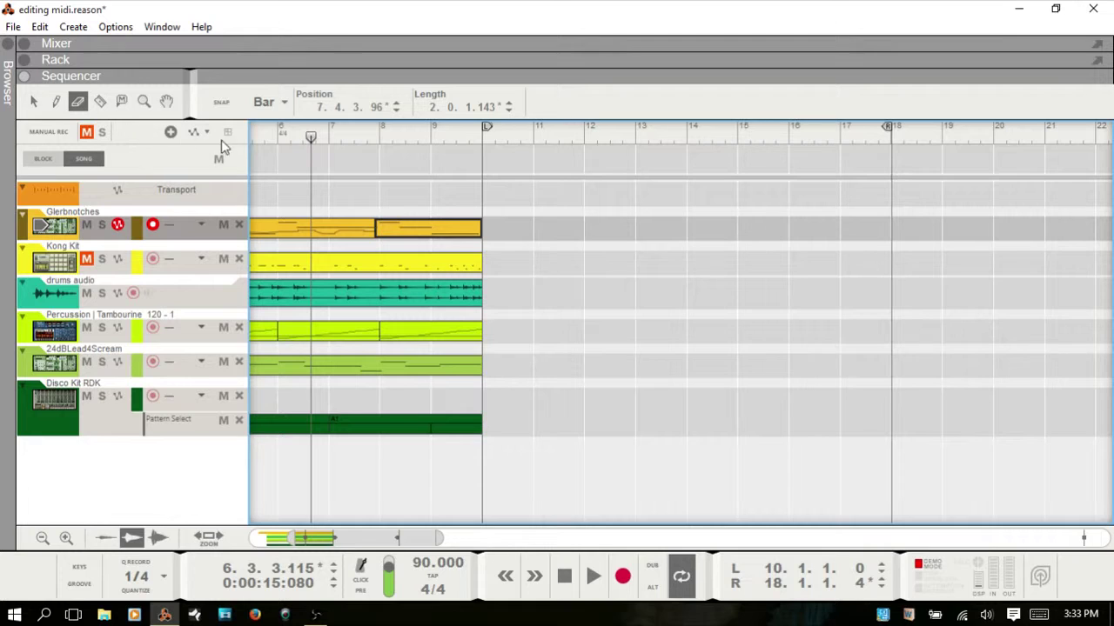
left_click(436, 228)
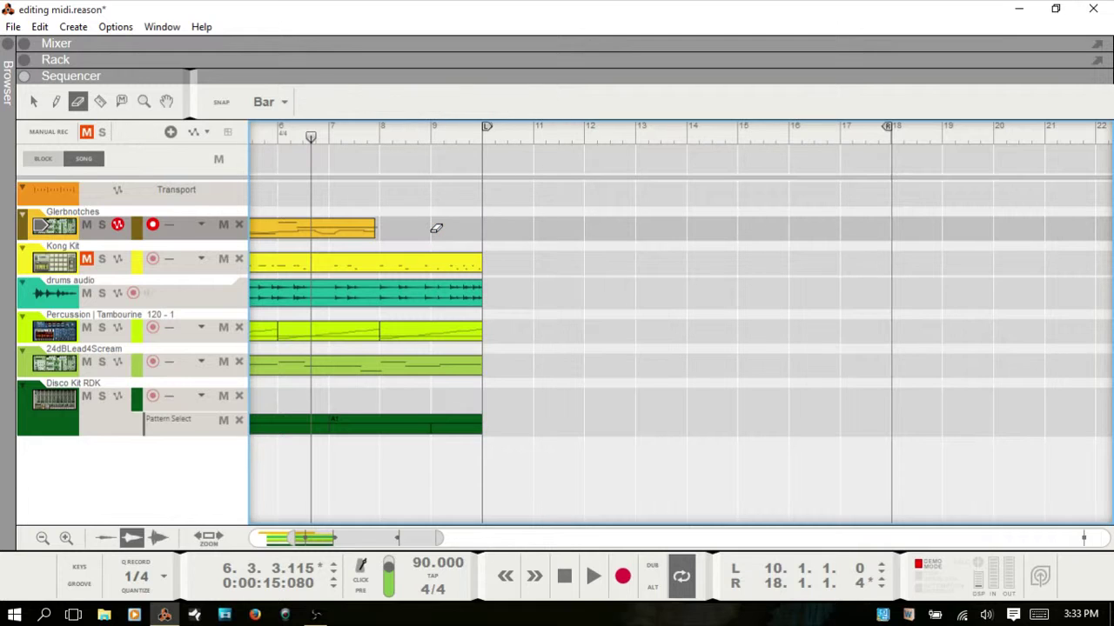
key("ctrl+z")
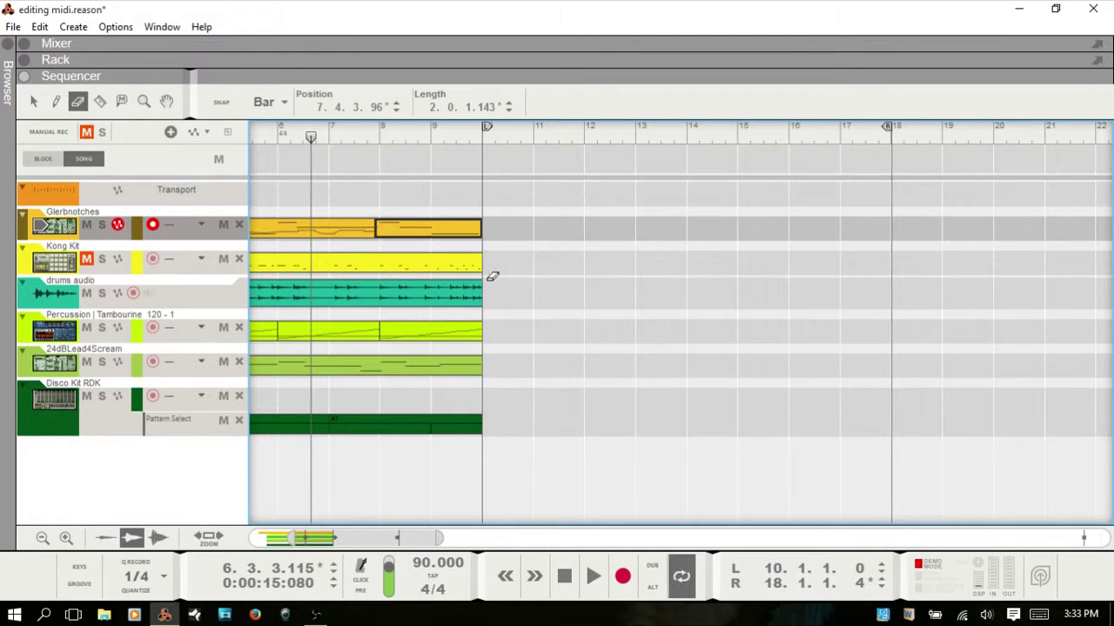
Erase a block of clips from Glerbnotches through Percussion in one sweep with the Eraser tool and undo it
left_click_drag(377, 536, 337, 538)
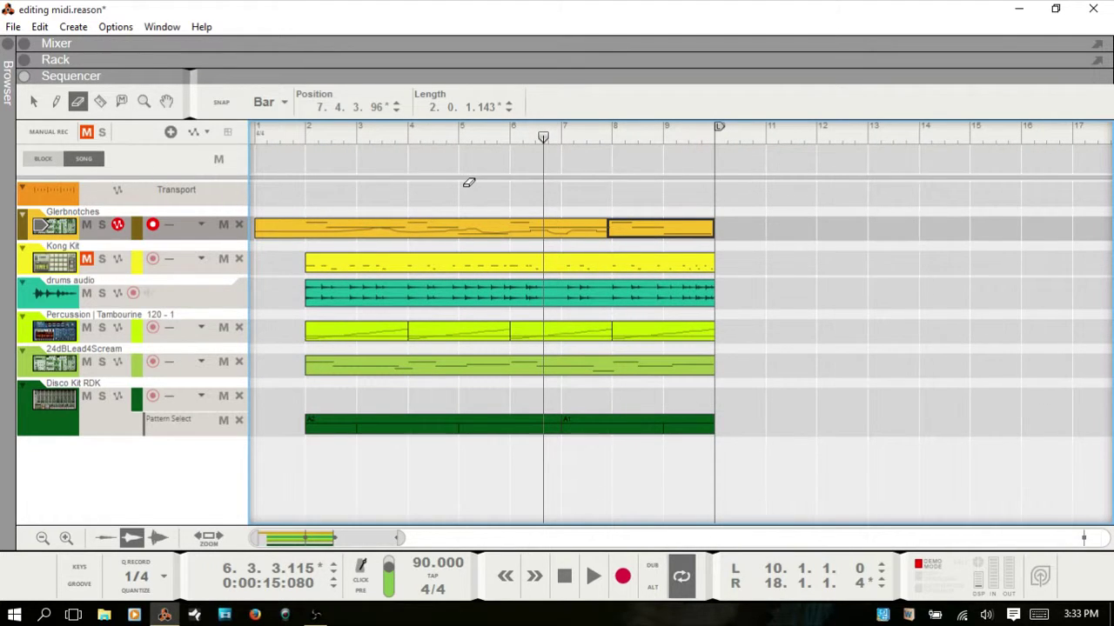
mouse_move(463, 183)
left_mouse_down()
mouse_move(559, 264)
mouse_move(757, 310)
left_mouse_up()
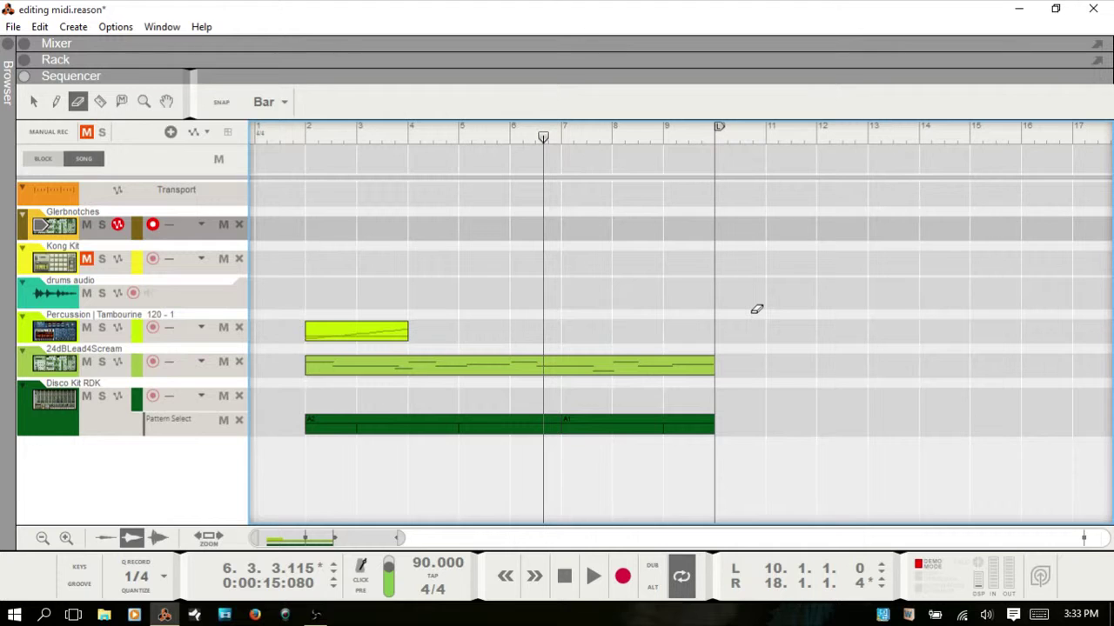
key("ctrl+z")
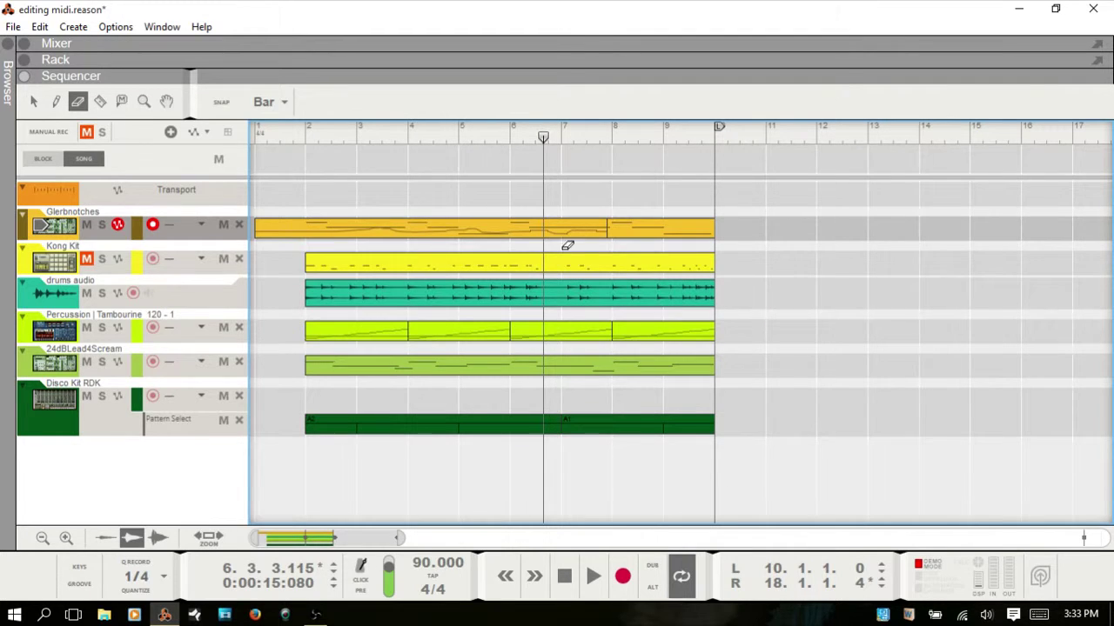
Select the drums audio clip, enlarge the track heights, and raise the clip's level to 0.53 dB with its level handle
key("q")
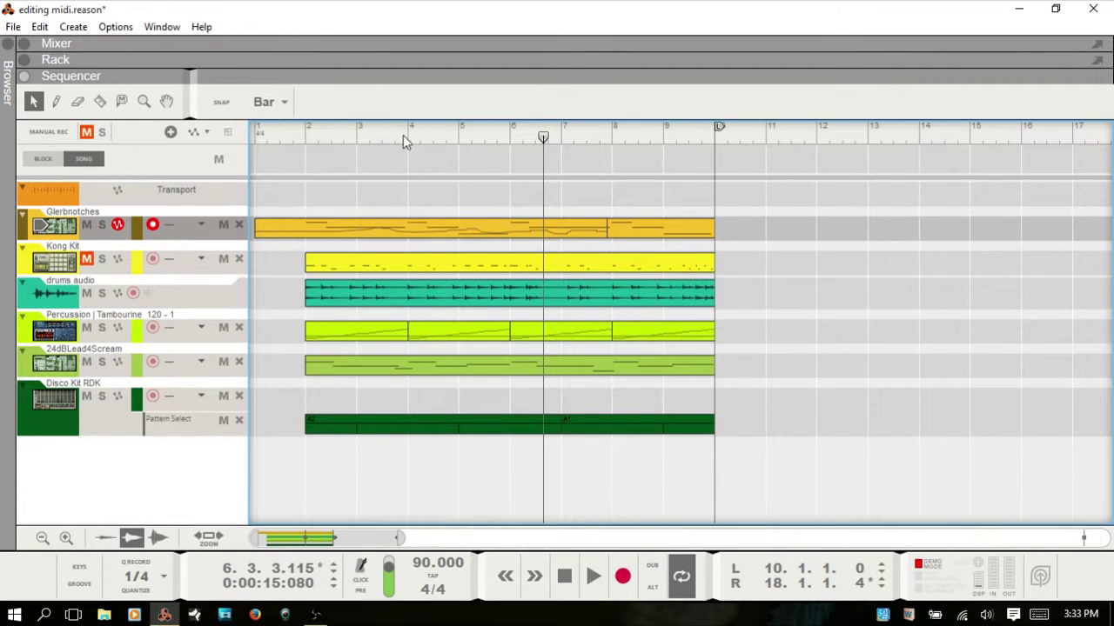
left_click(488, 294)
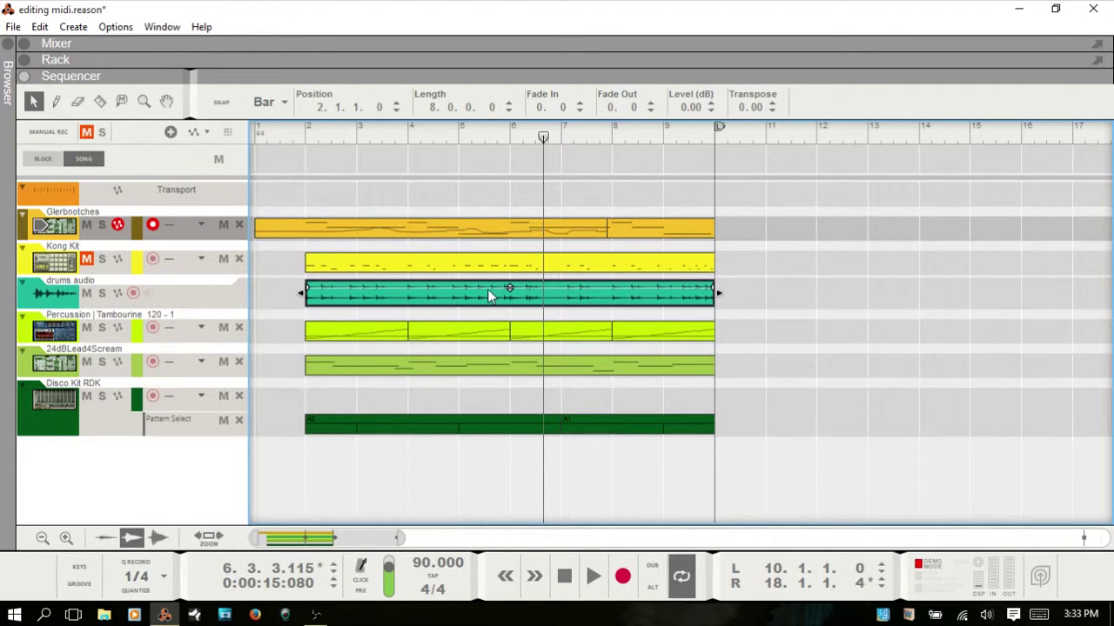
left_click(66, 539)
left_click(66, 538)
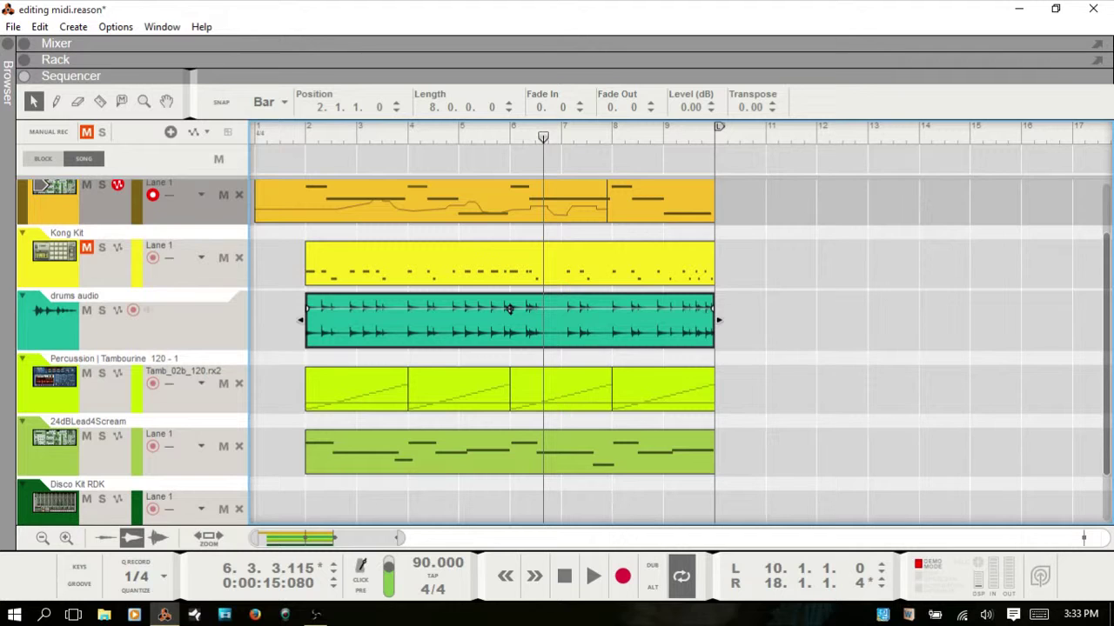
left_click_drag(510, 309, 510, 307)
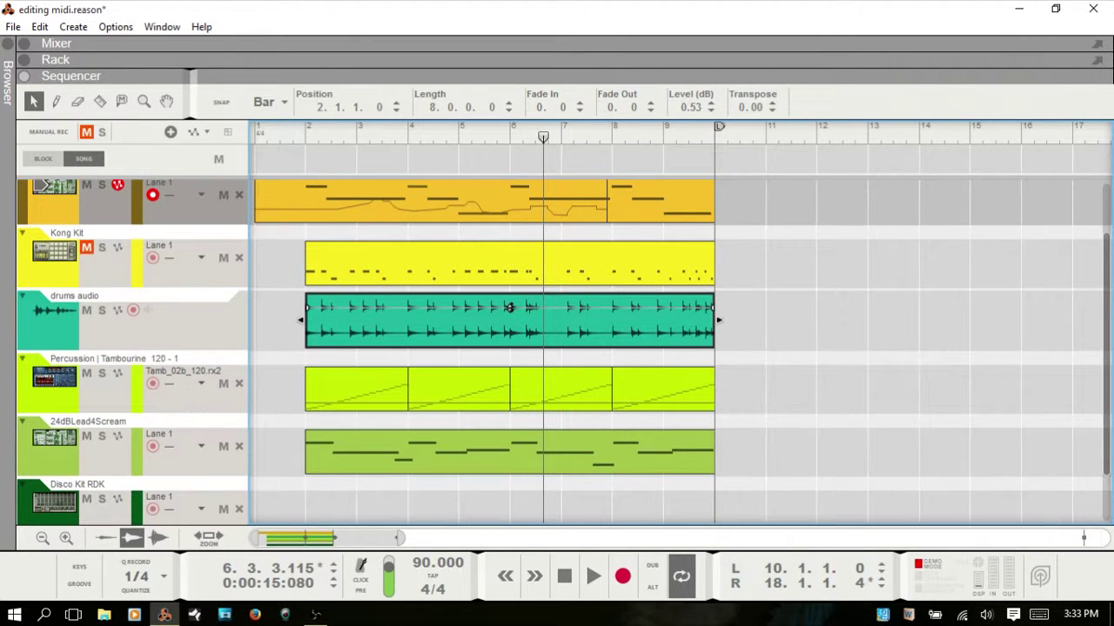
Compare the Kong Kit clip's properties with the drums audio clip's, and lower the audio clip's level to -1.65 dB
left_click(507, 263)
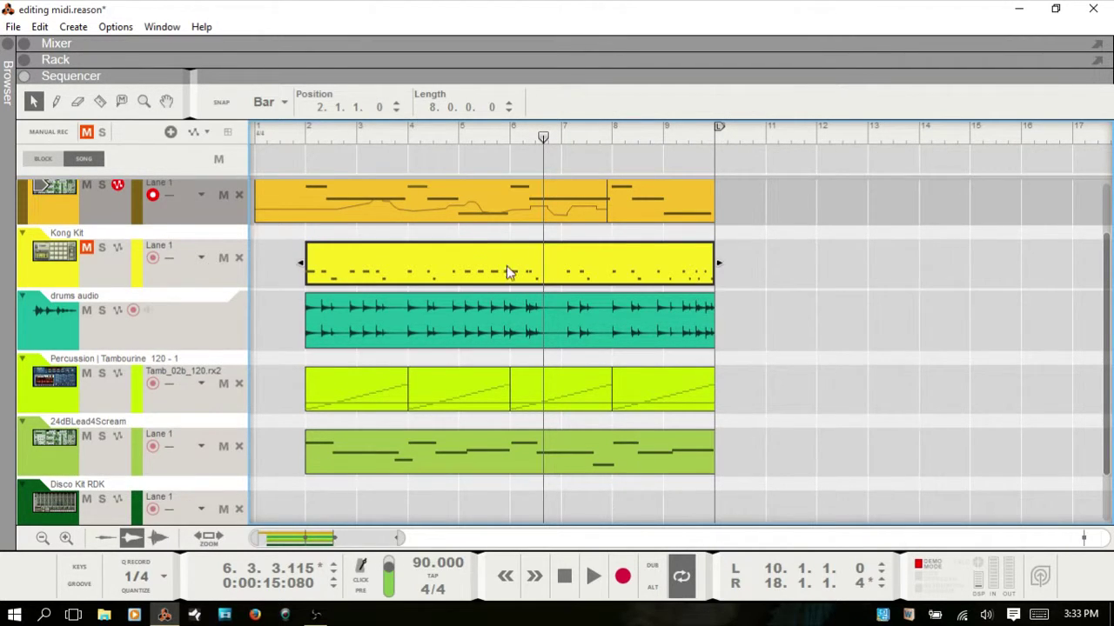
left_click(514, 330)
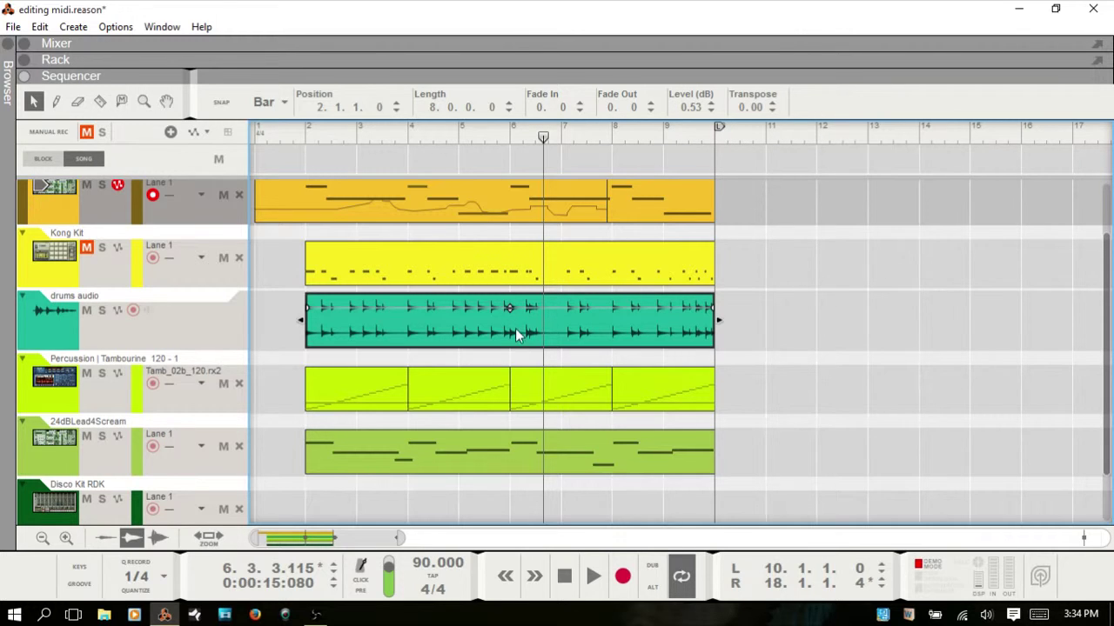
left_click_drag(510, 308, 510, 313)
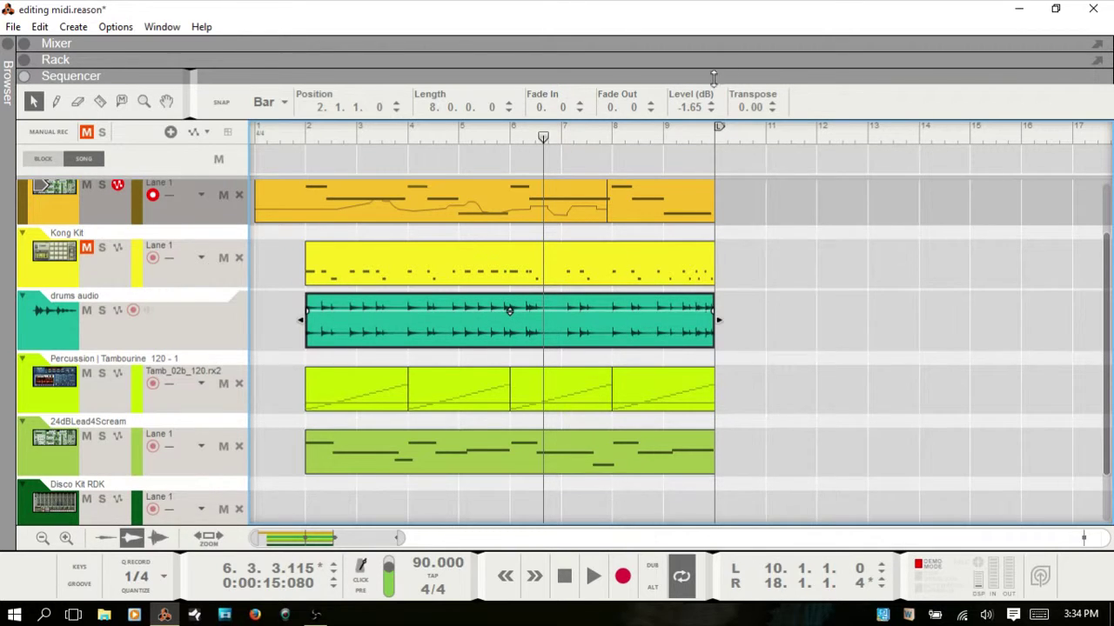
Enter 2.01 dB as the drums audio clip's level and reset it to 0 dB
double_click(683, 106)
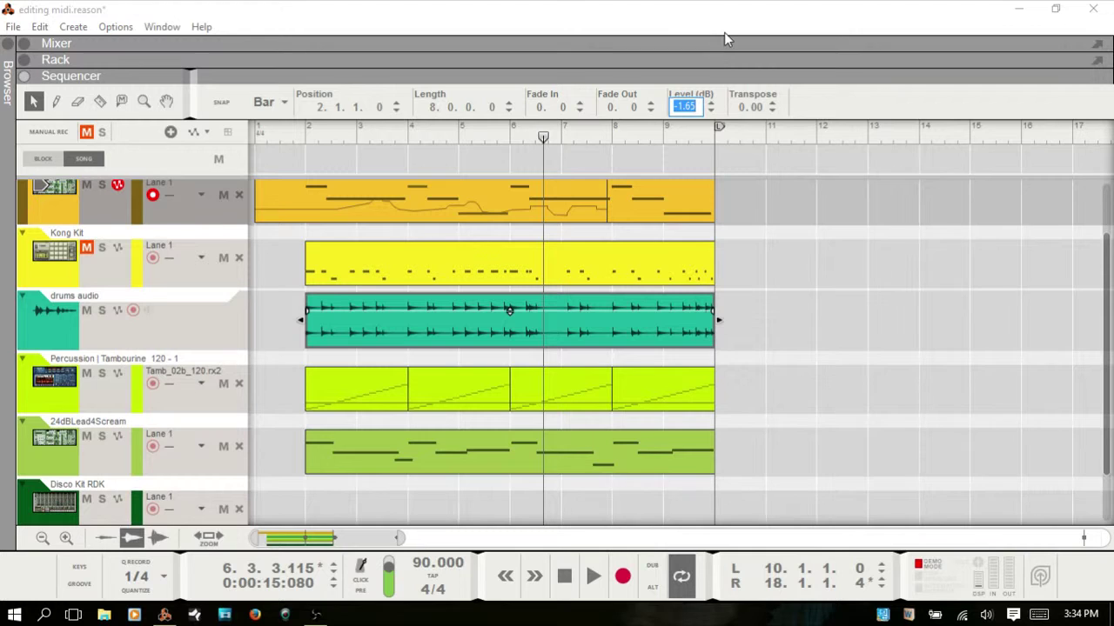
type("2.01")
key("Return")
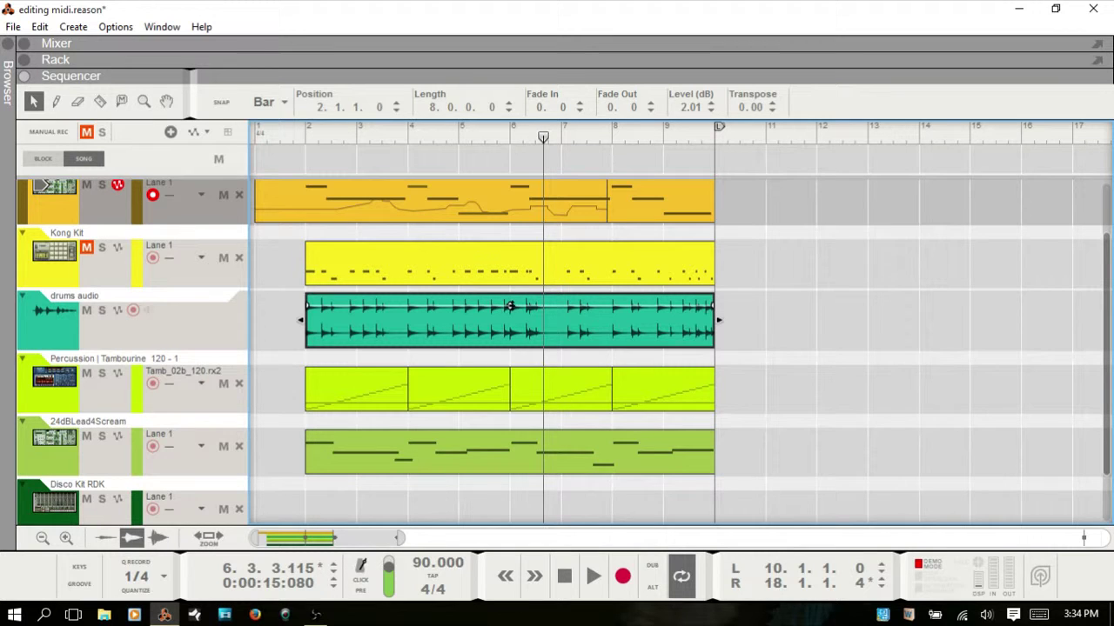
double_click(686, 106)
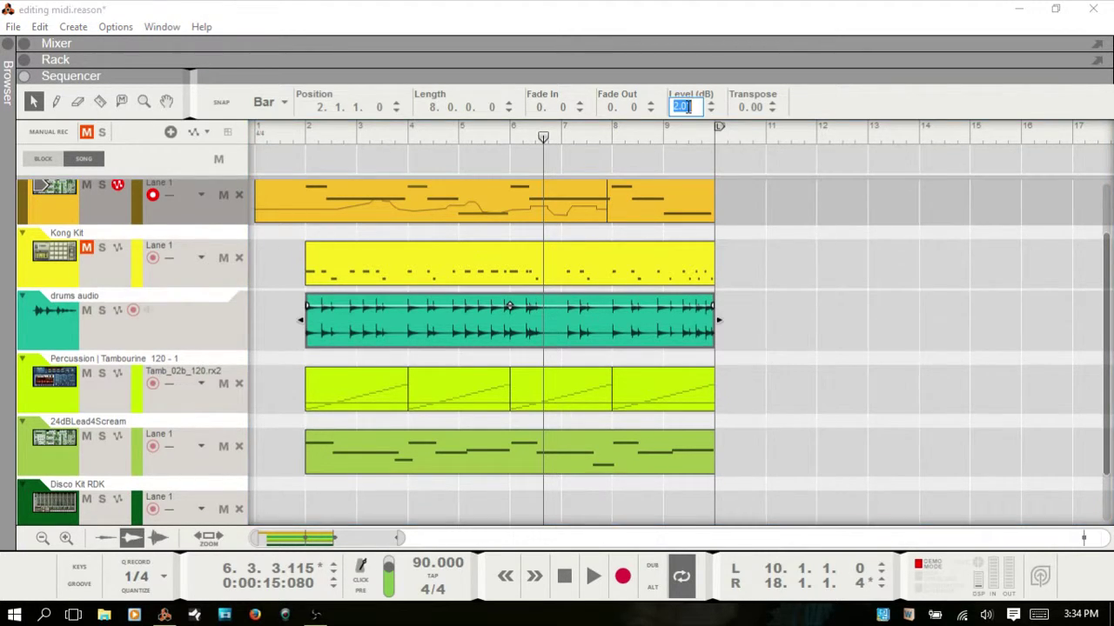
type("0")
key("Return")
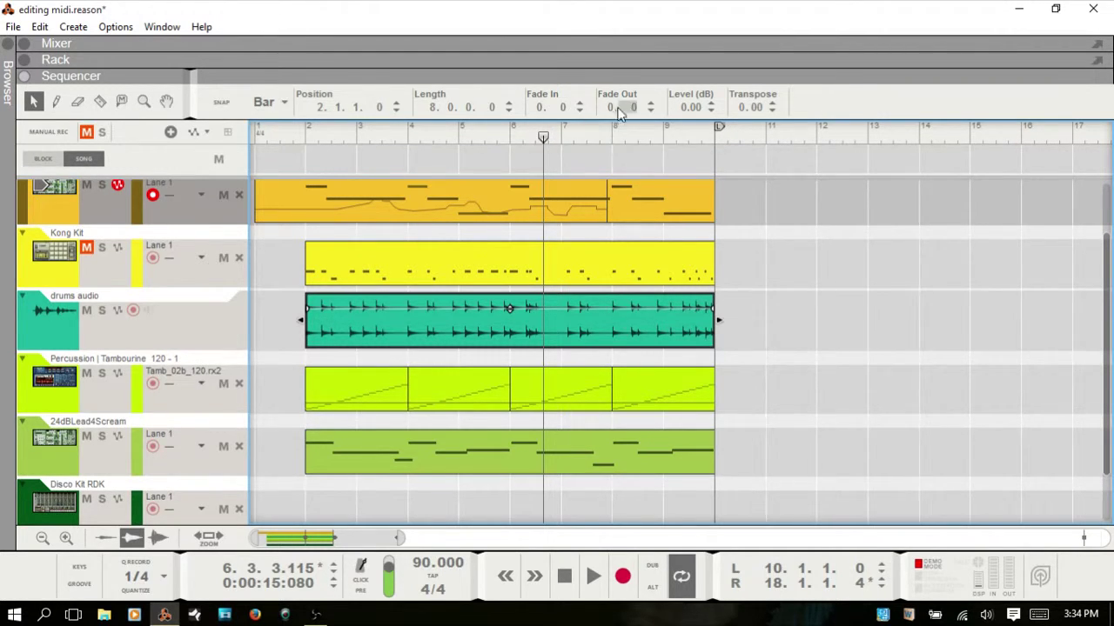
Try the drums audio clip's fade-in and fade-out handles with Snap off, and turn Snap on to try them again
mouse_move(307, 308)
left_mouse_down()
mouse_move(407, 308)
mouse_move(306, 309)
left_mouse_up()
mouse_move(712, 309)
left_mouse_down()
mouse_move(637, 309)
mouse_move(721, 303)
left_mouse_up()
left_click(221, 104)
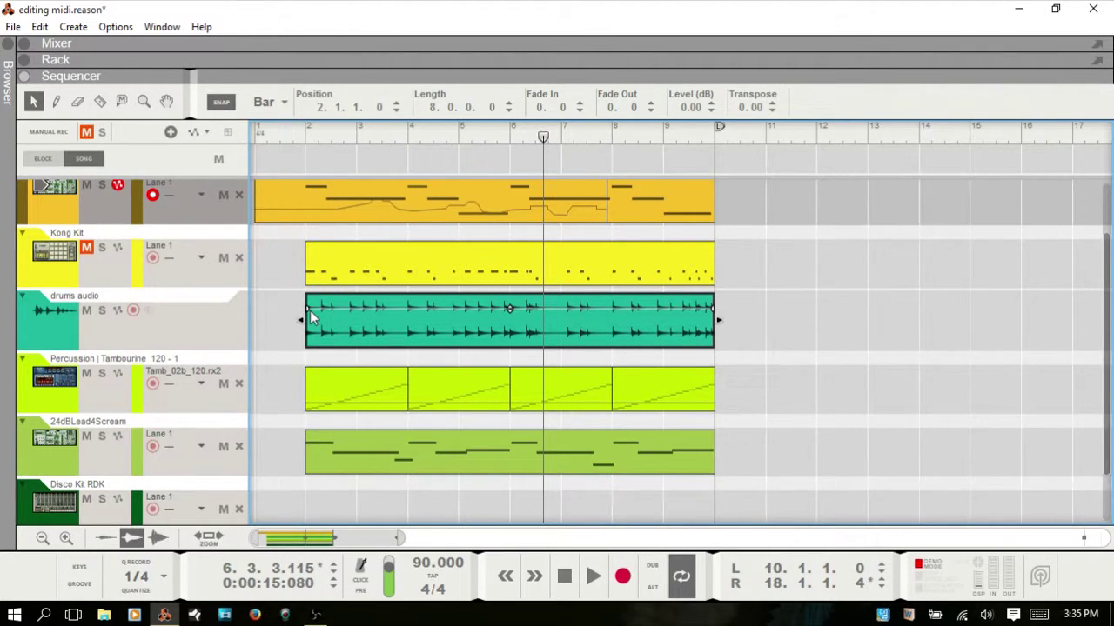
mouse_move(307, 307)
left_mouse_down()
mouse_move(453, 310)
mouse_move(308, 308)
left_mouse_up()
mouse_move(714, 308)
left_mouse_down()
mouse_move(609, 311)
mouse_move(714, 308)
left_mouse_up()
Raise the drums audio clip's Fade Out value above 10 in single steps and bring it back to 0
left_click(650, 105)
left_click(650, 105)
left_click(650, 105)
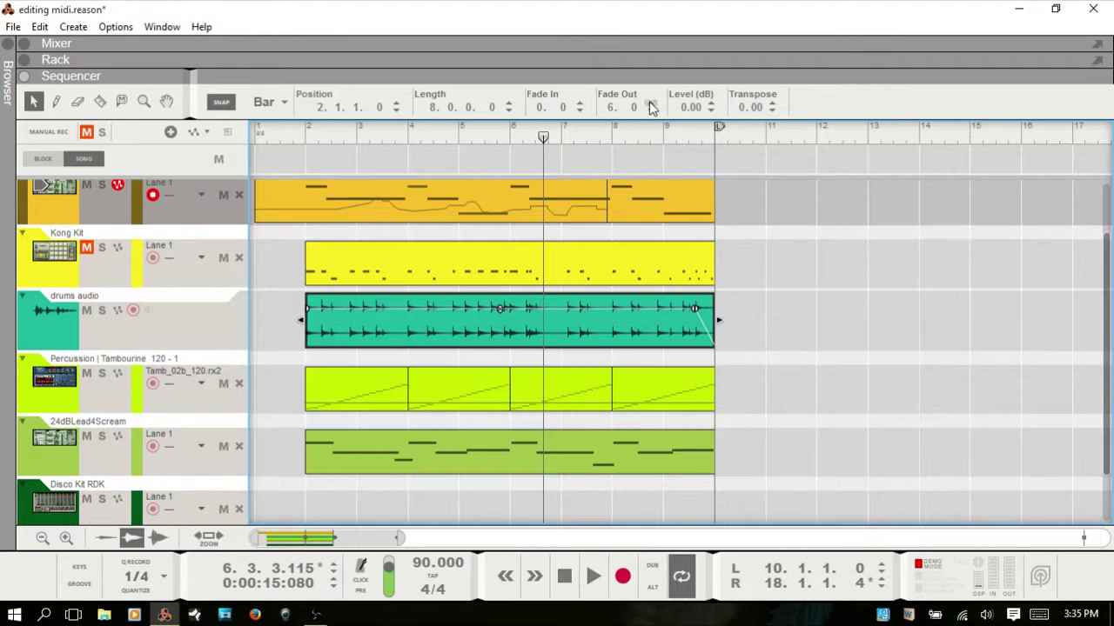
left_click(650, 106)
left_click(650, 105)
left_click(650, 106)
left_click(649, 106)
left_click(650, 106)
left_click(651, 110)
left_click(650, 110)
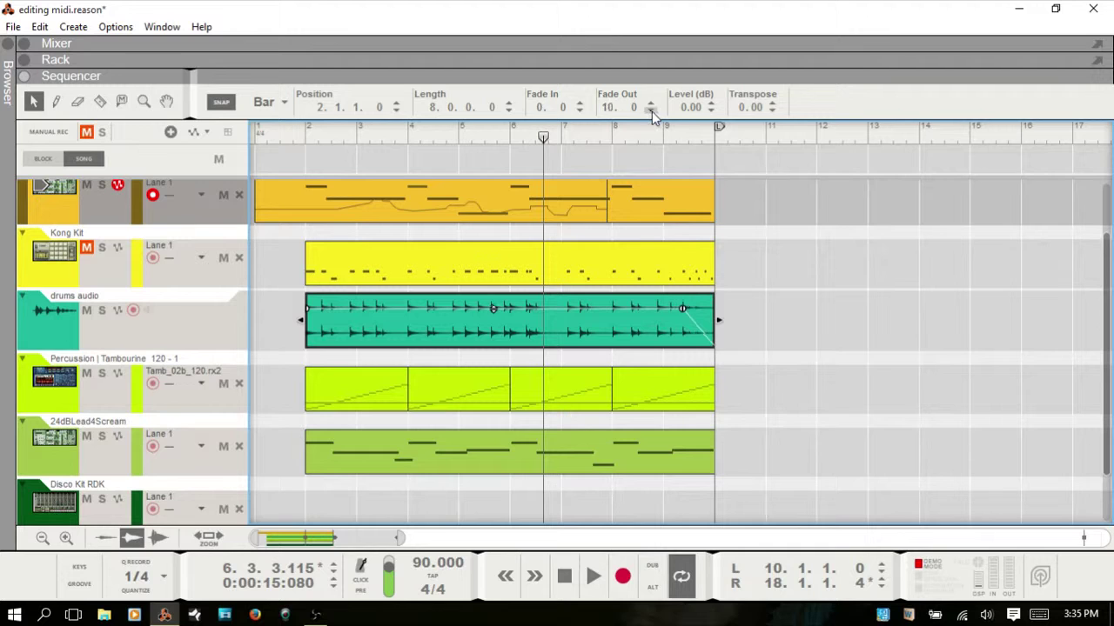
left_click(650, 110)
left_click(651, 111)
left_click(651, 111)
left_click(651, 111)
left_click(651, 111)
left_click(650, 110)
left_click(651, 110)
left_click(651, 111)
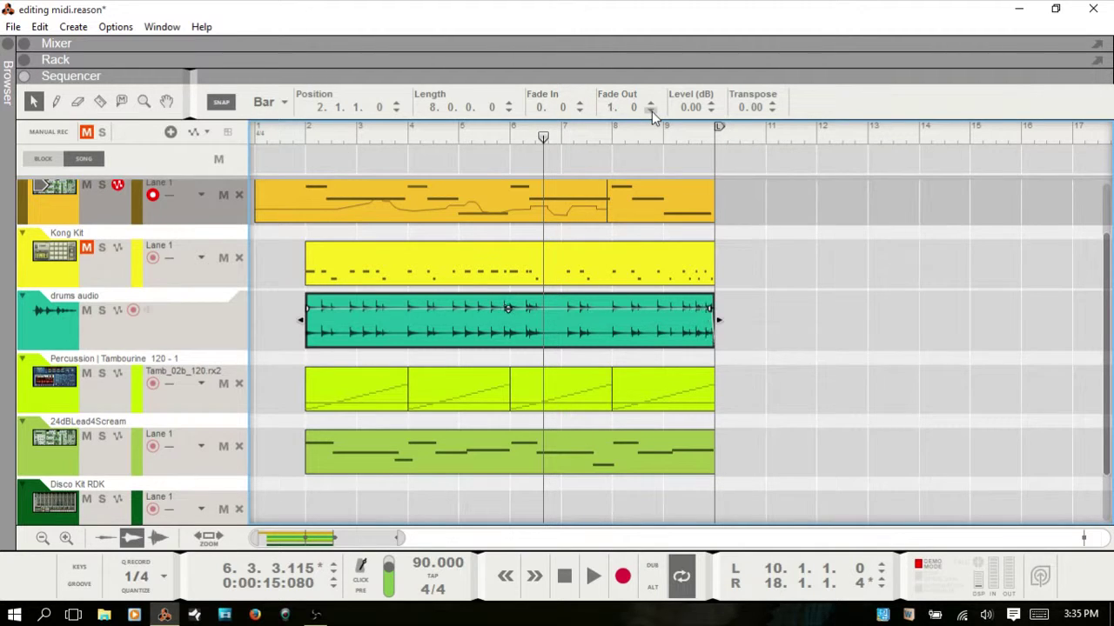
left_click(651, 110)
Select the eight-bar Kong Kit clip and duplicate it twice, so the copies start at bars 10 and 18
left_click(648, 398)
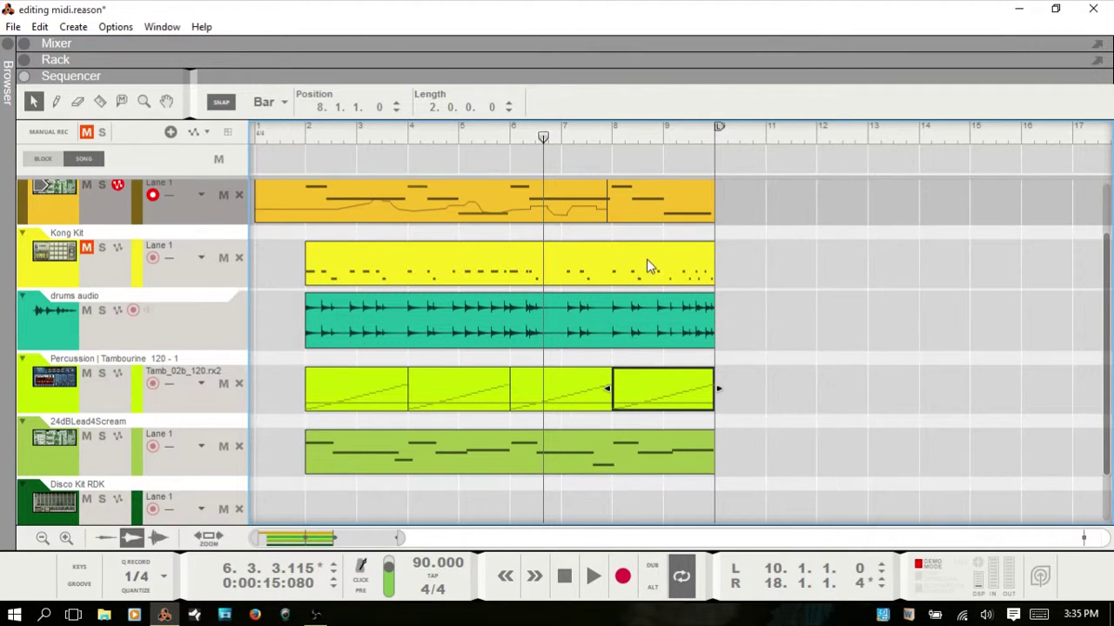
left_click(652, 205)
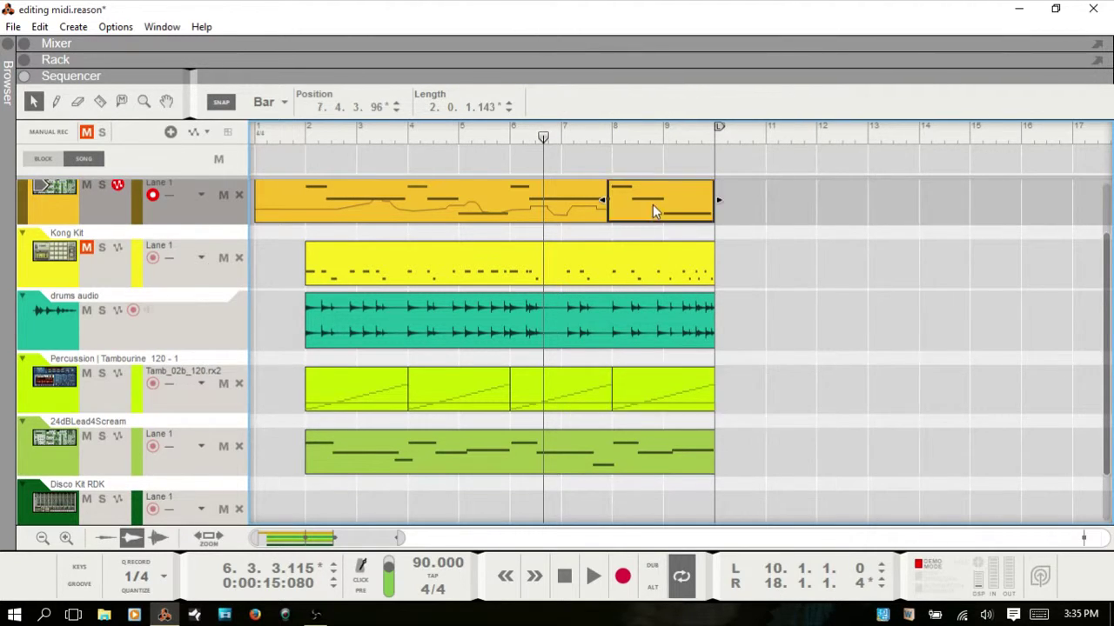
left_click(574, 257)
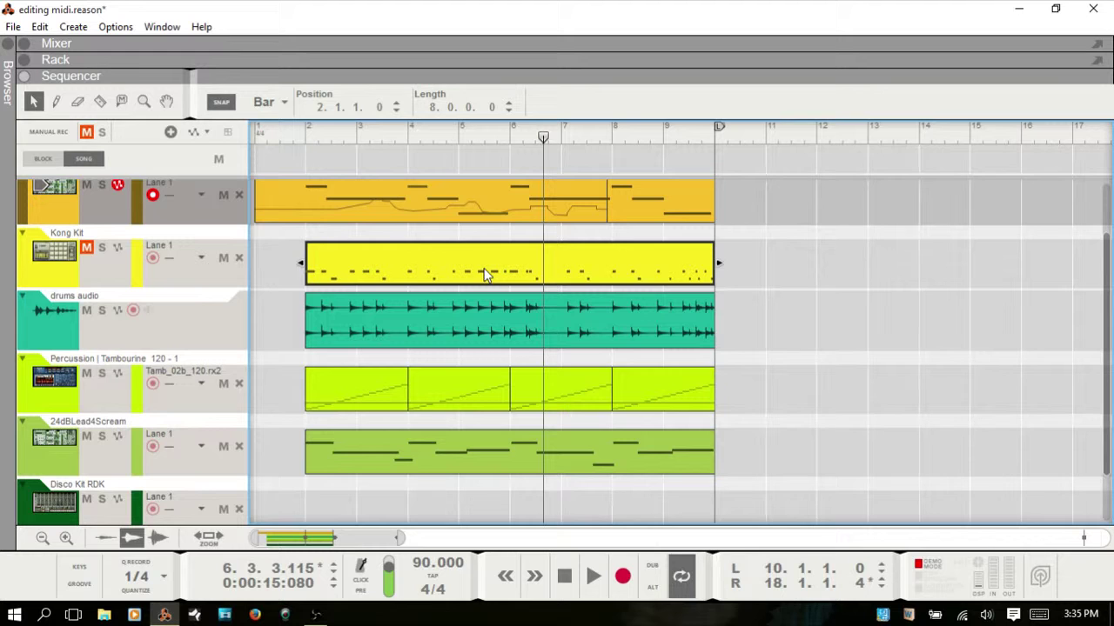
key("ctrl+d")
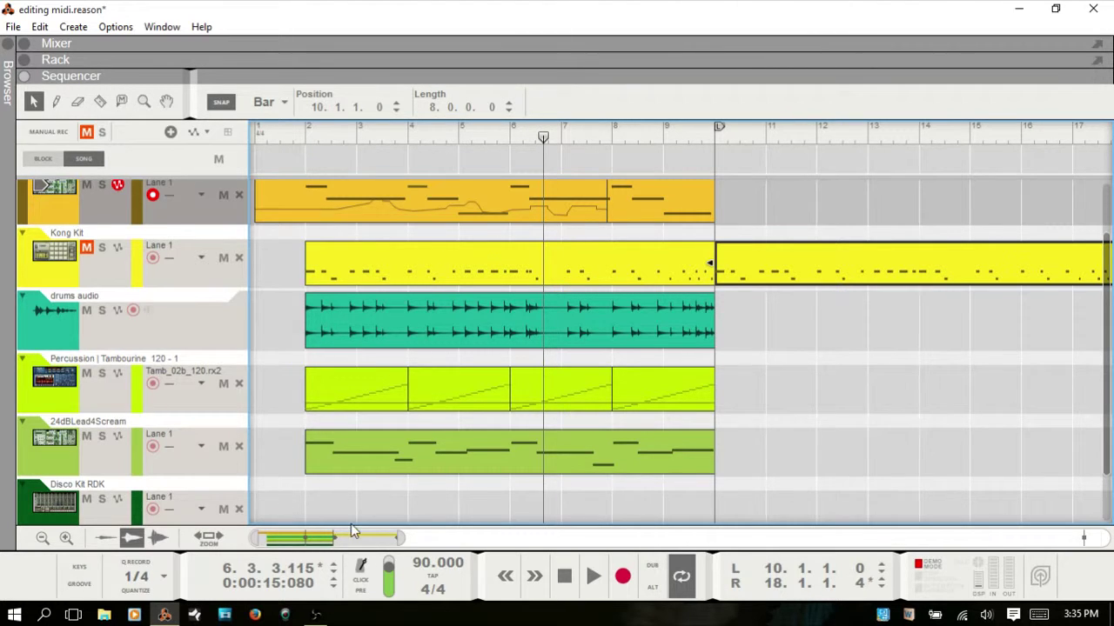
left_click_drag(352, 531, 396, 534)
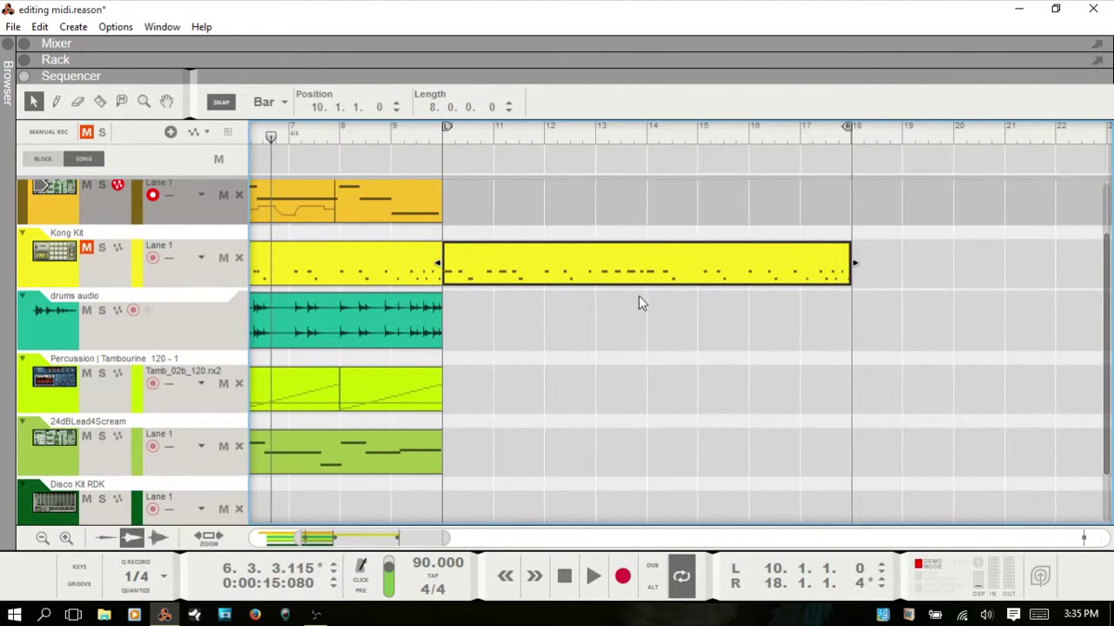
key("ctrl+d")
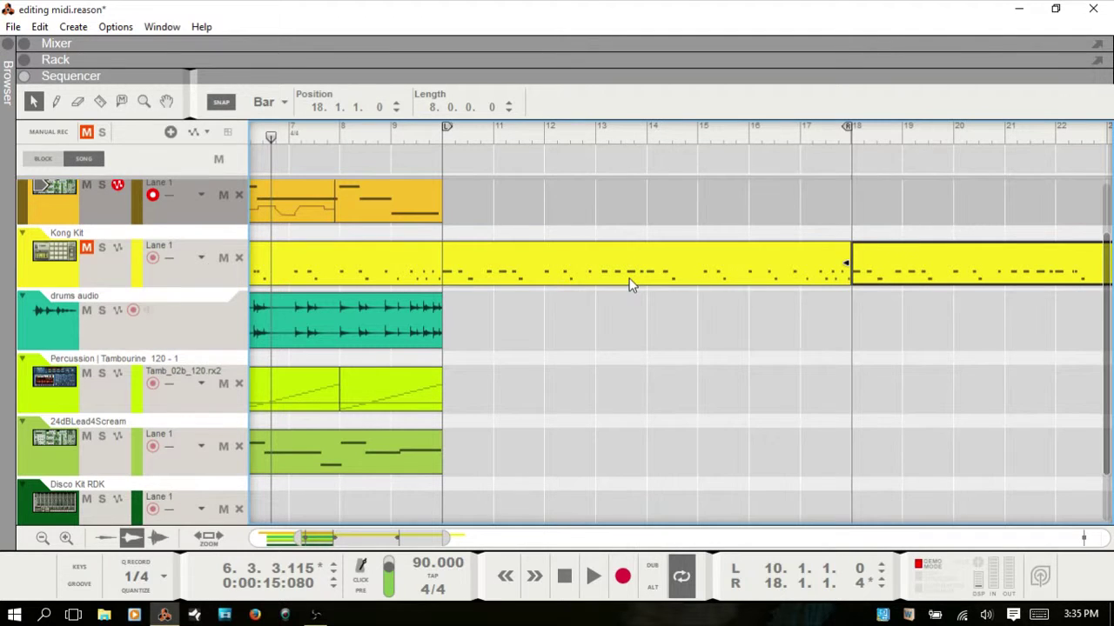
left_click_drag(358, 539, 392, 537)
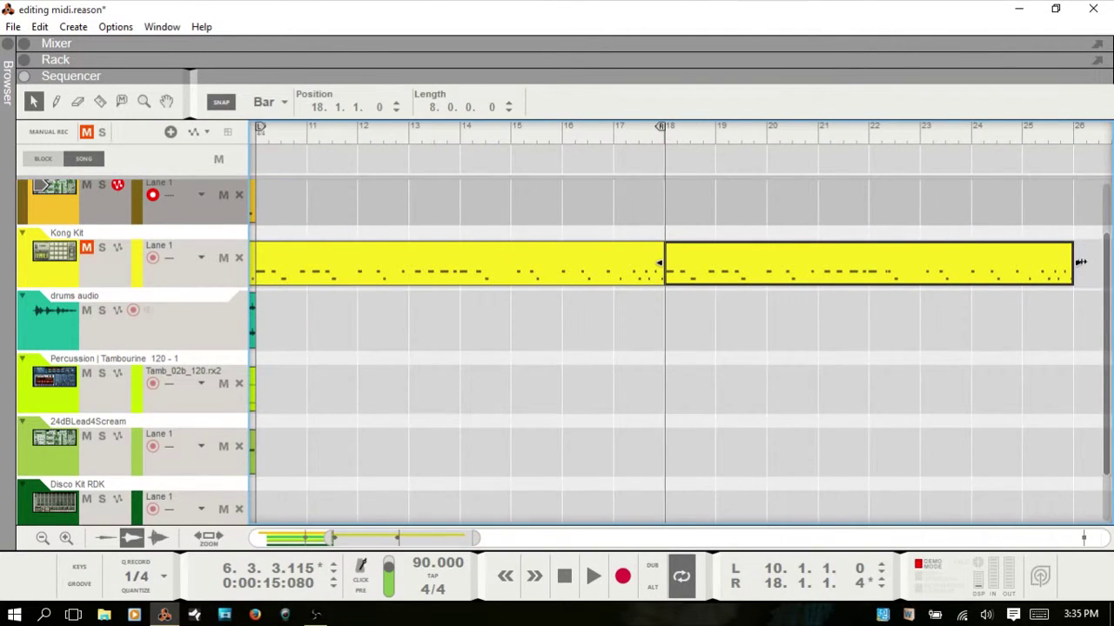
Shorten the Kong Kit copy at bar 18 to 4 bars and select it together with the copy at bar 10
left_click_drag(1078, 262, 866, 265)
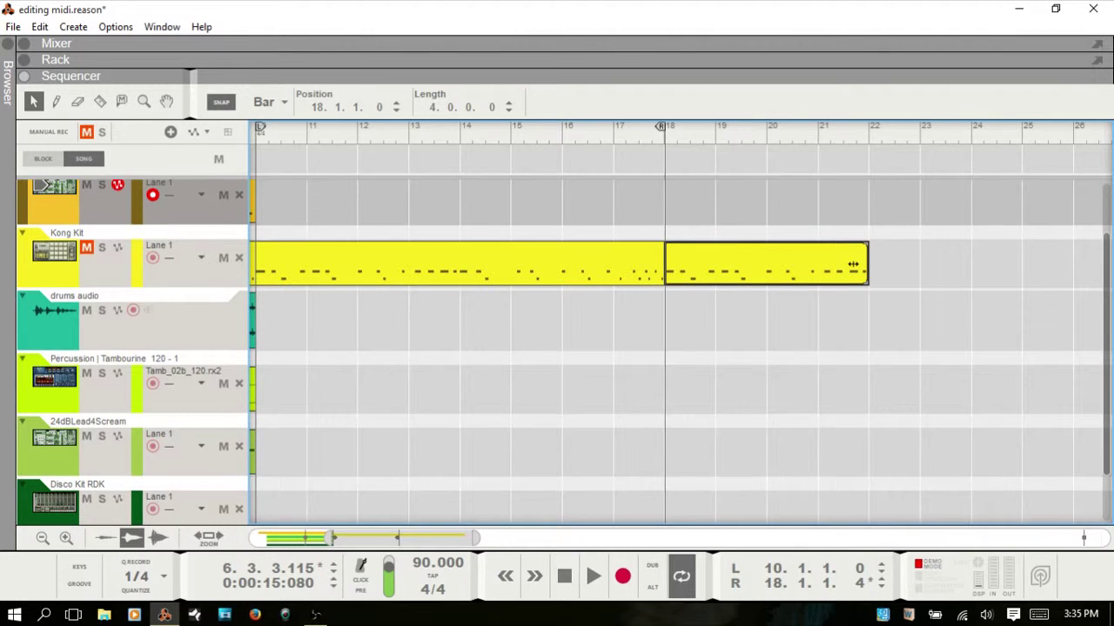
left_click_drag(423, 537, 410, 537)
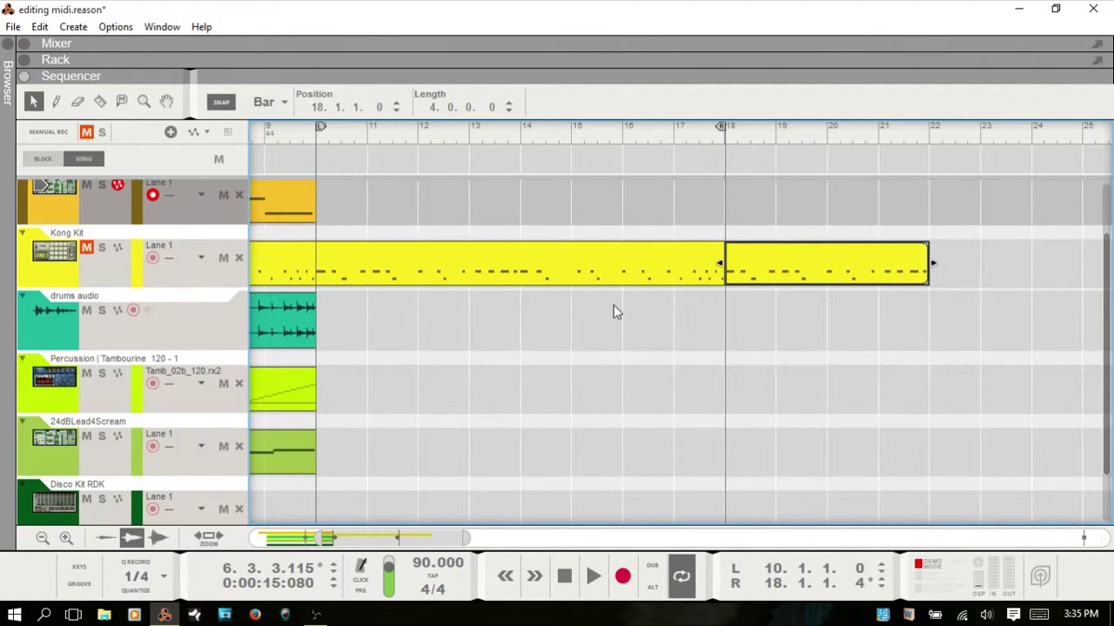
left_click(560, 261)
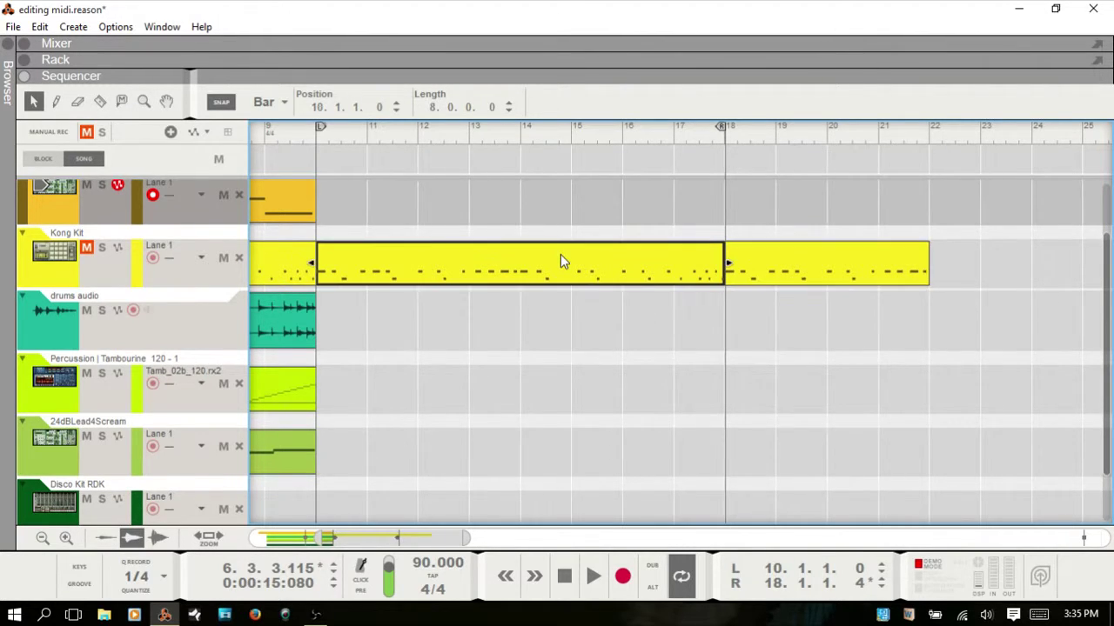
left_click(804, 265)
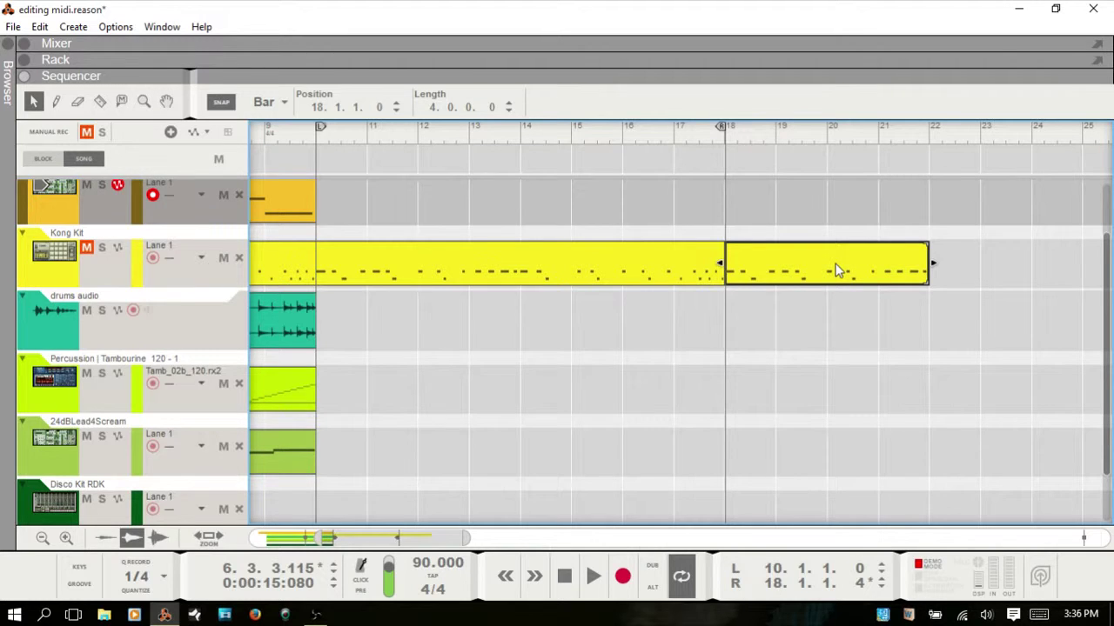
left_click(566, 271)
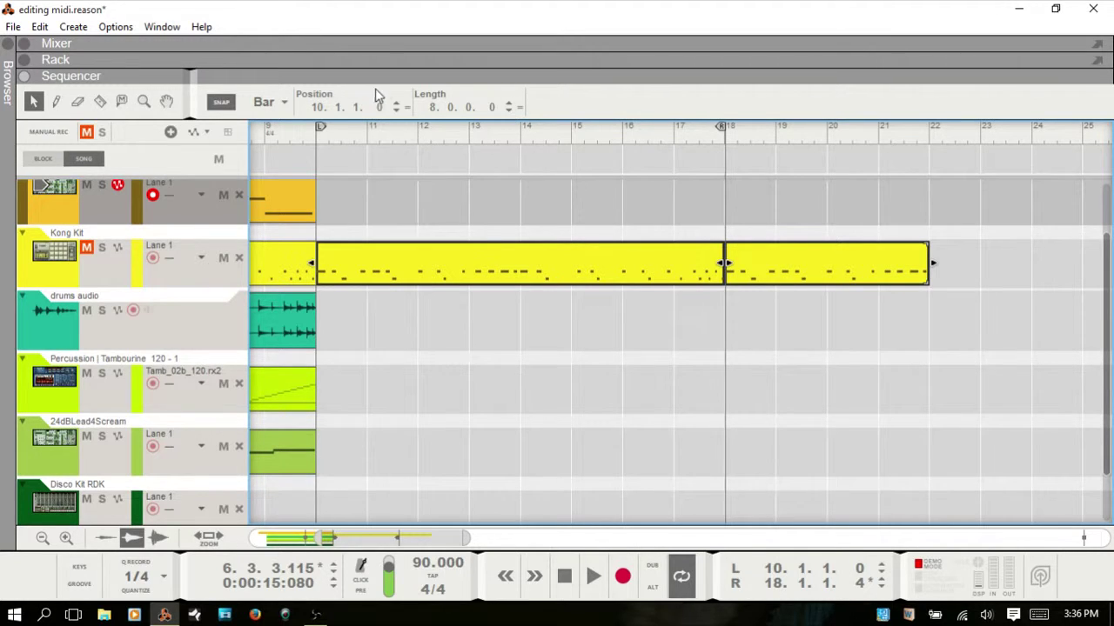
left_click(529, 331)
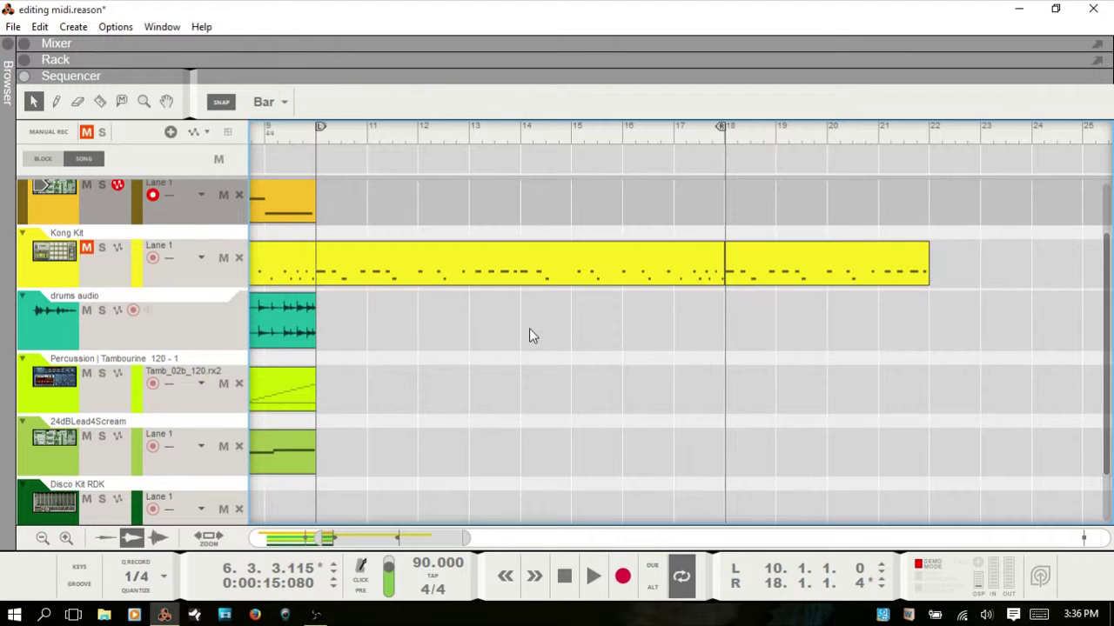
Select both Kong Kit copies, match their lengths to 8 bars, and undo the length match
left_click(516, 279)
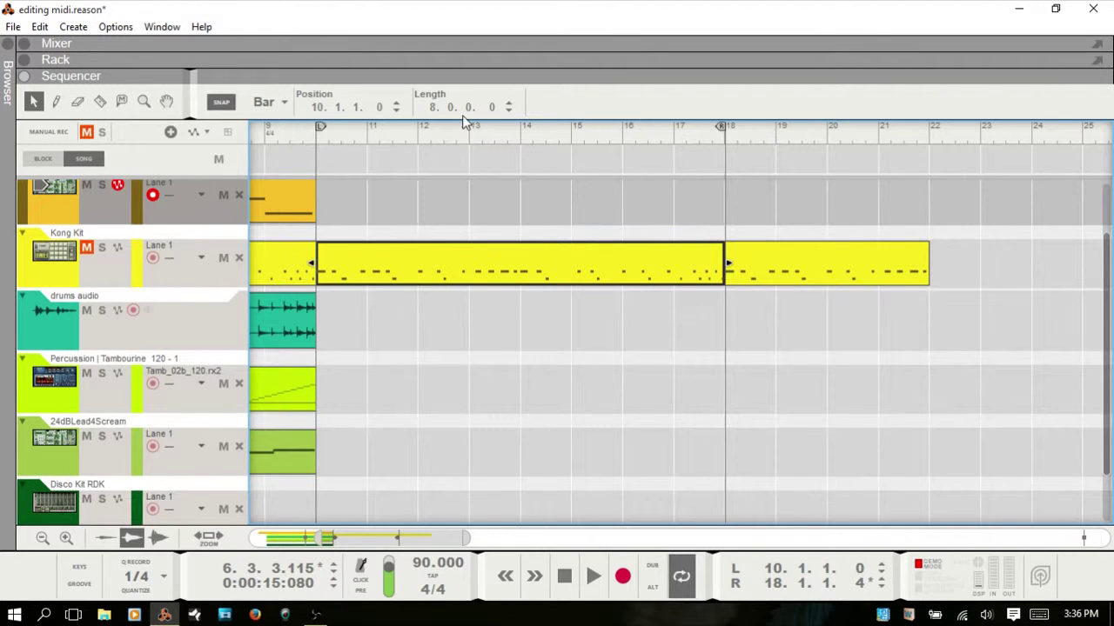
left_click(803, 275)
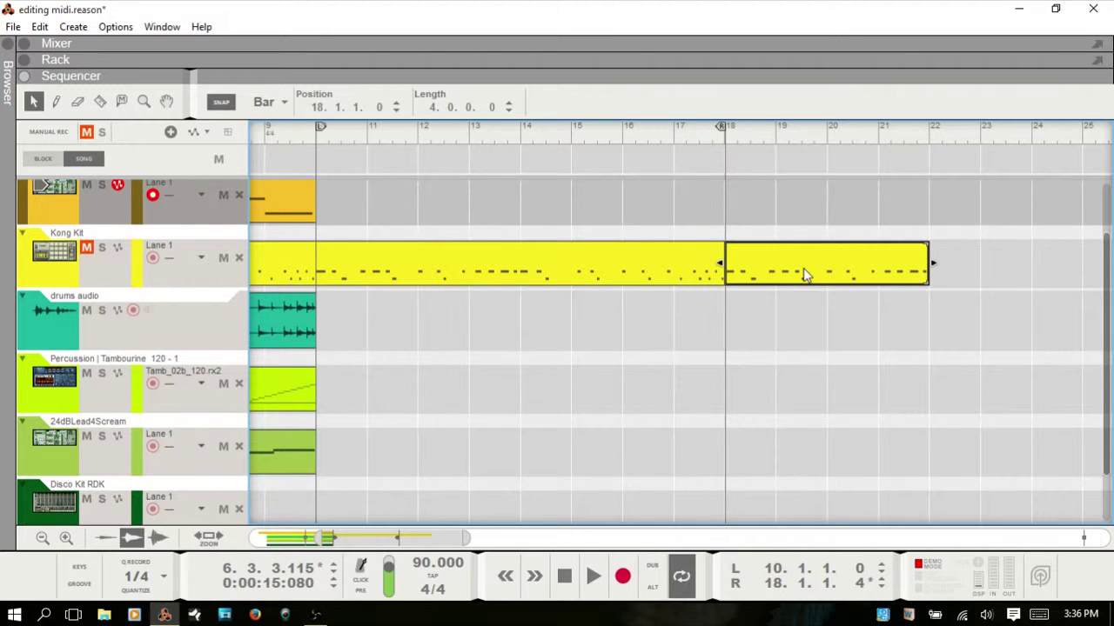
left_click(534, 265, "shift")
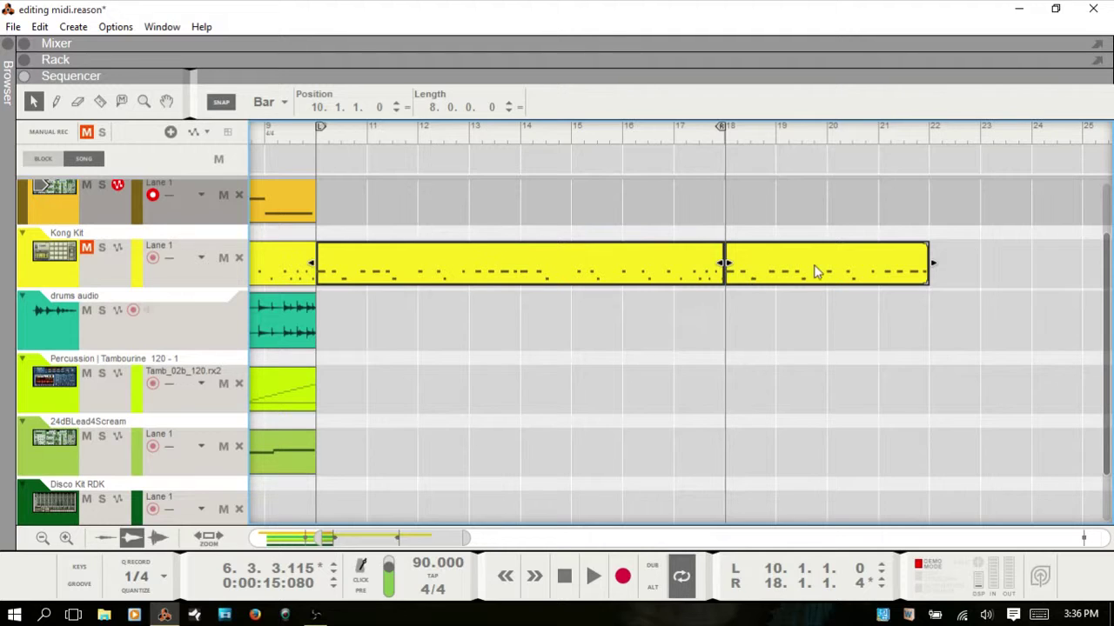
left_click(519, 109)
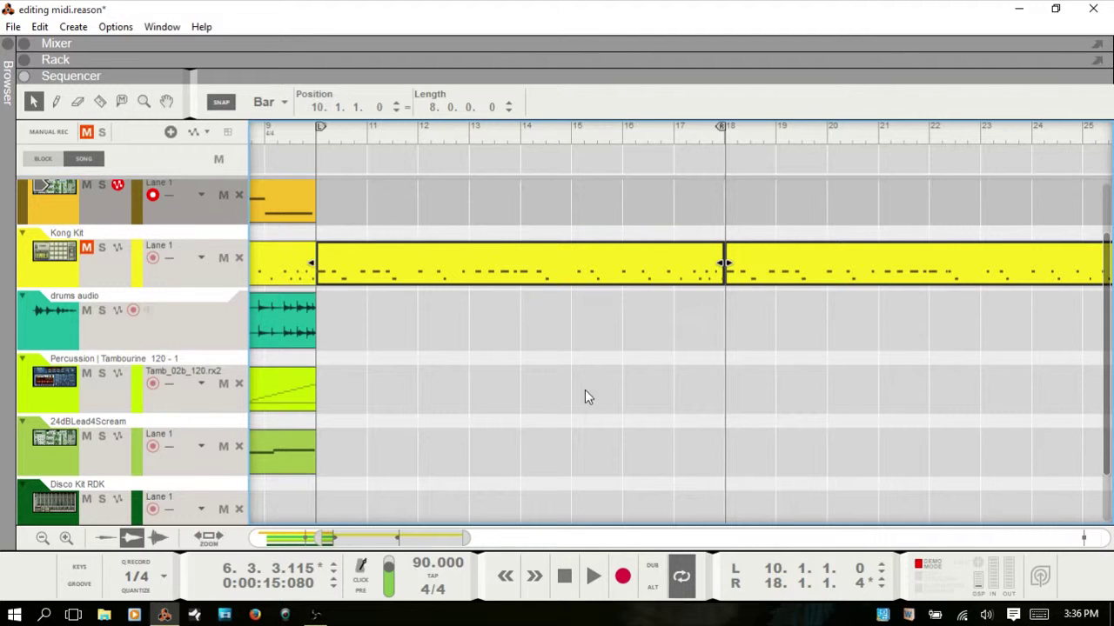
mouse_move(375, 540)
left_mouse_down()
mouse_move(405, 541)
mouse_move(378, 543)
left_mouse_up()
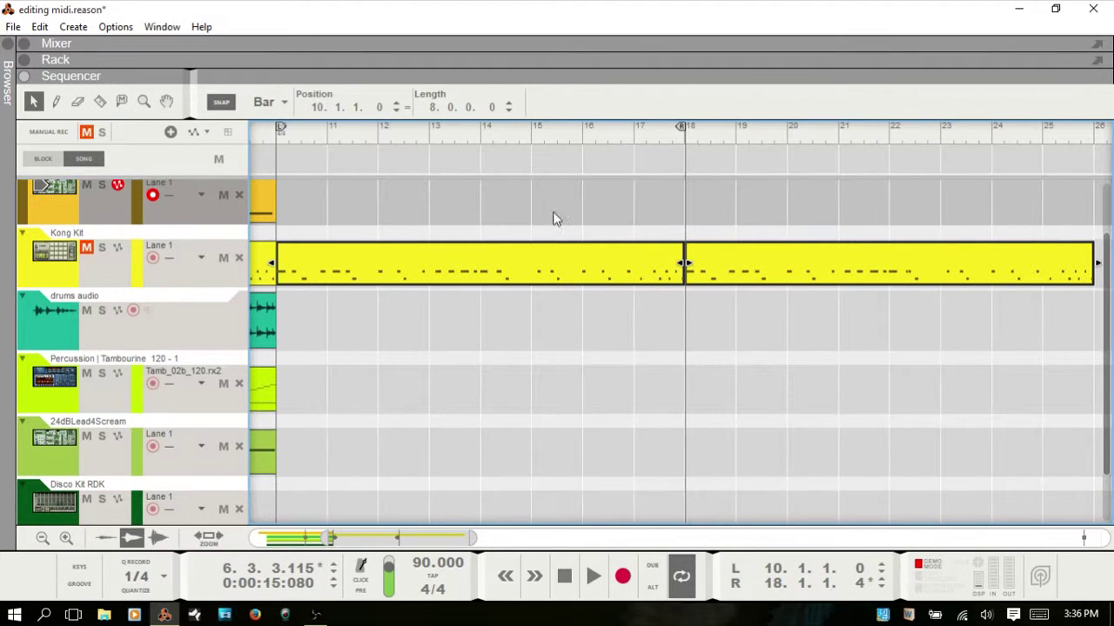
left_click(523, 334)
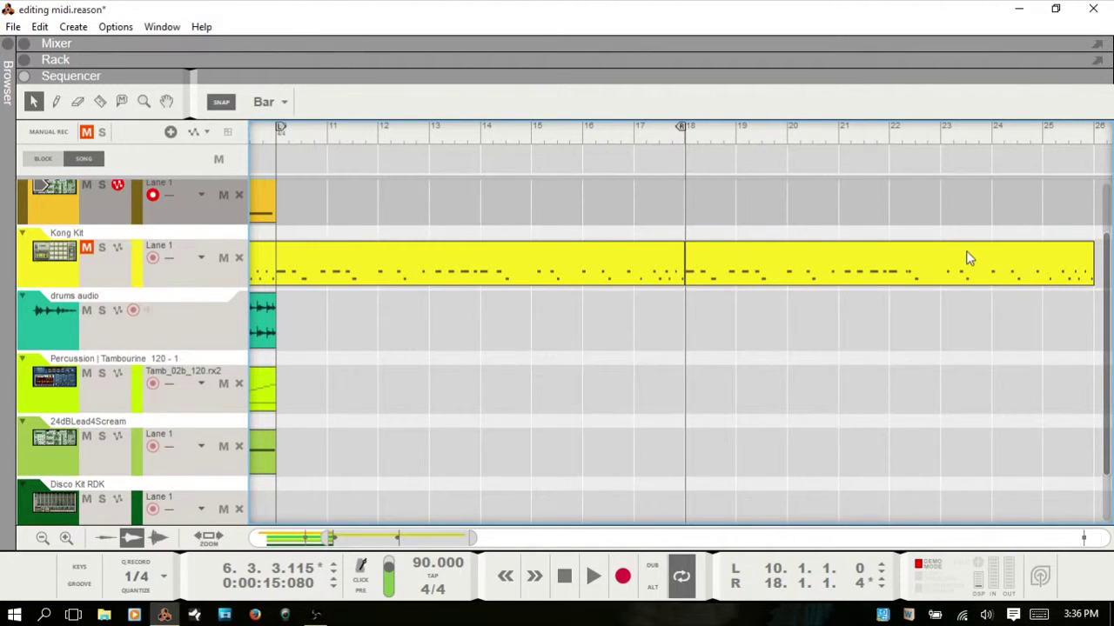
key("ctrl+z")
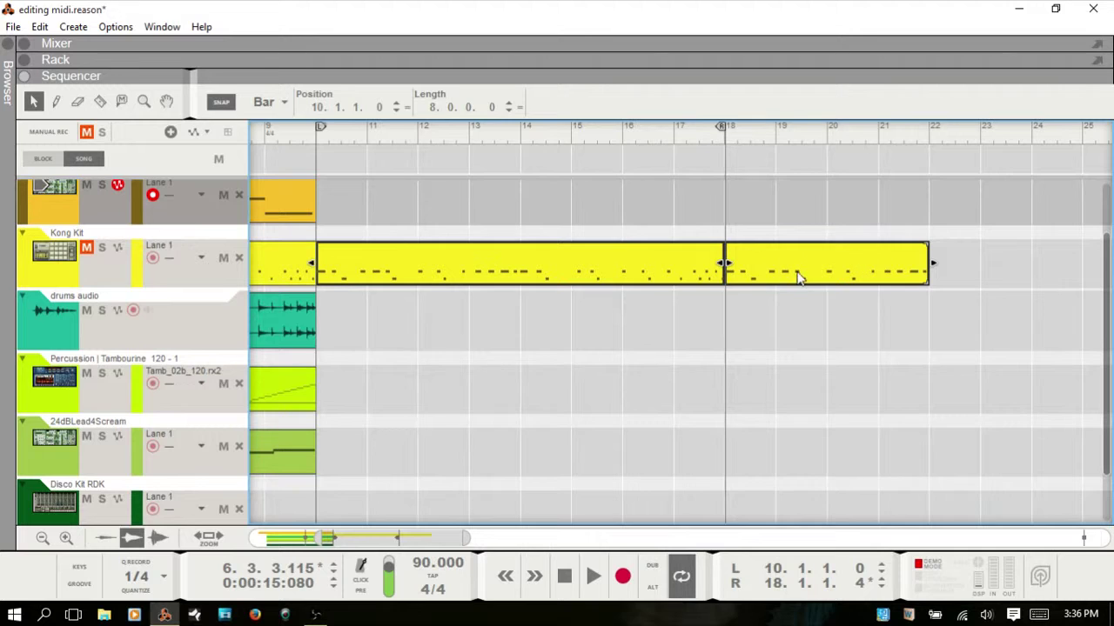
Reselect both Kong Kit copies starting with the one at bar 18, equalize their lengths to 8 bars again, and undo it
left_click(626, 355)
left_click(814, 275)
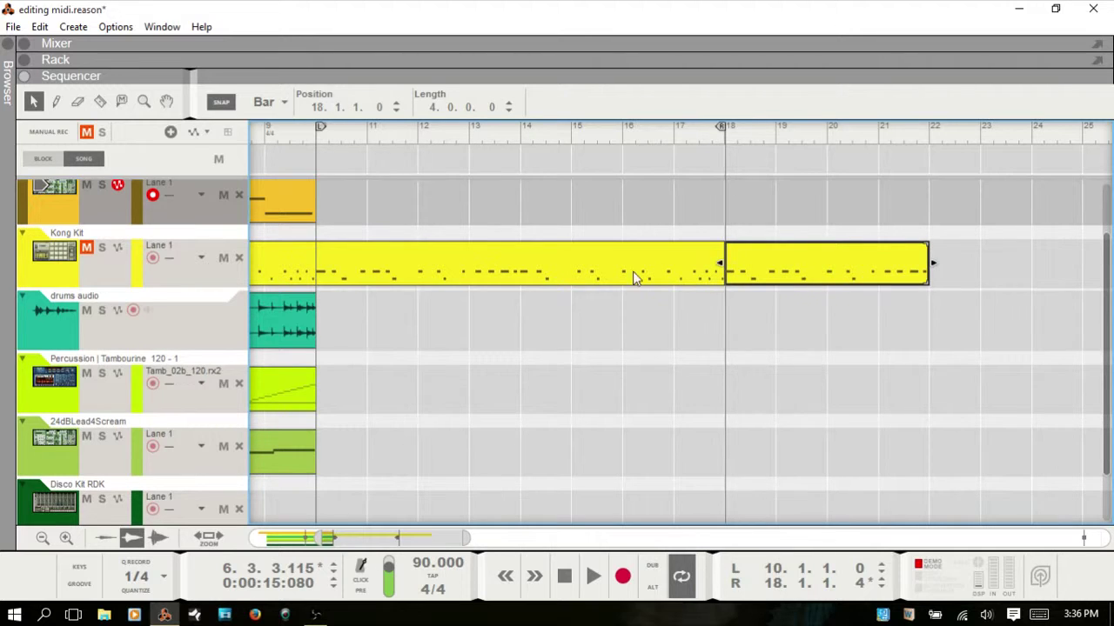
left_click(549, 271)
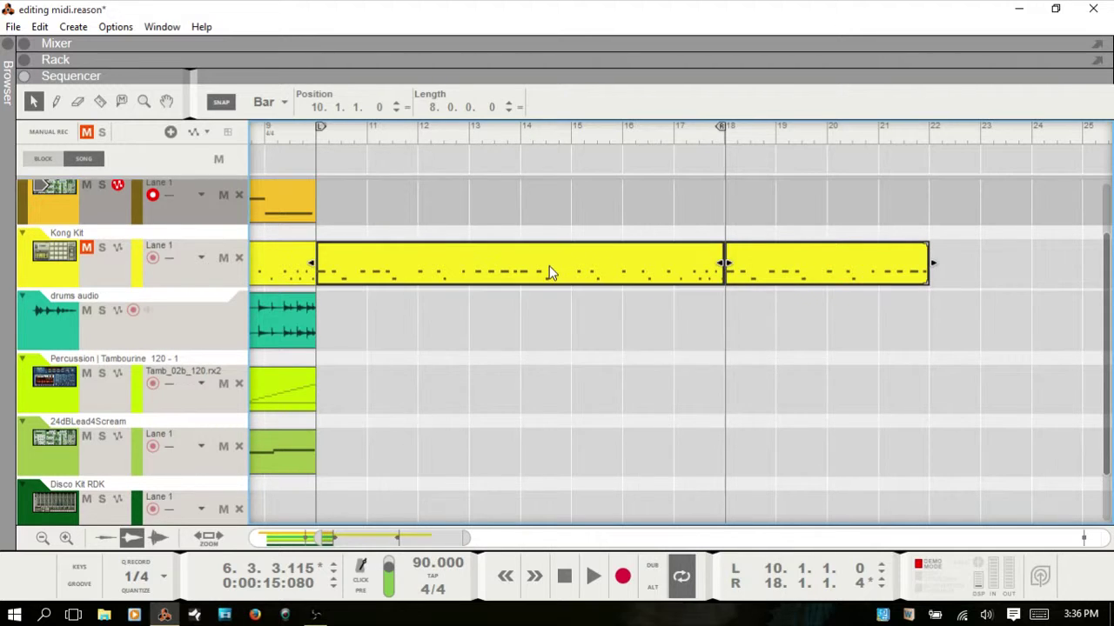
key("ctrl+y")
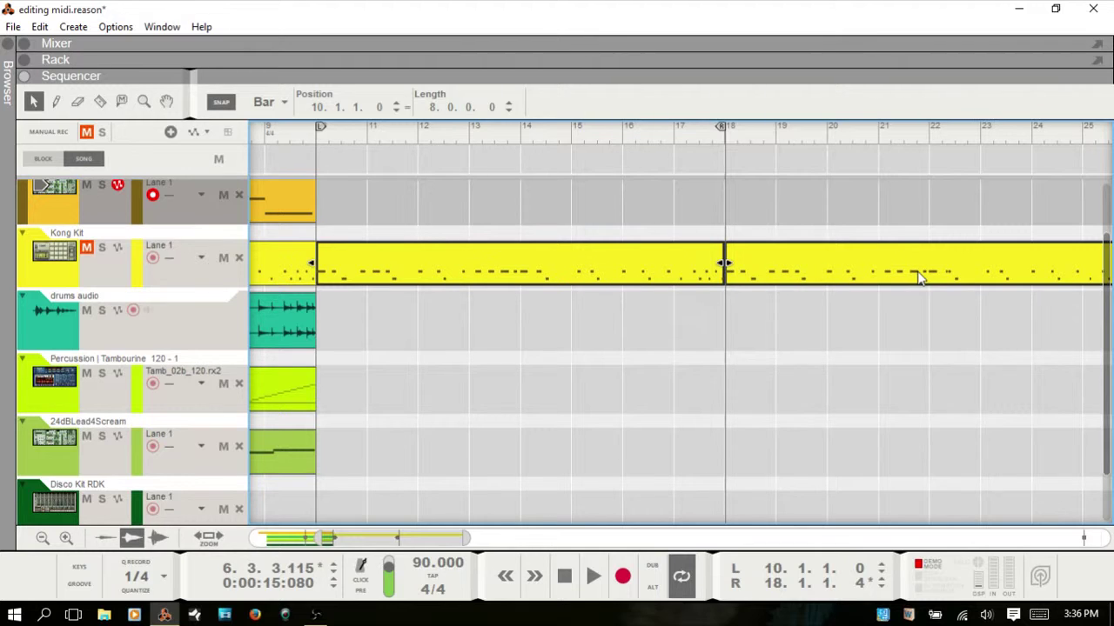
left_click(629, 318)
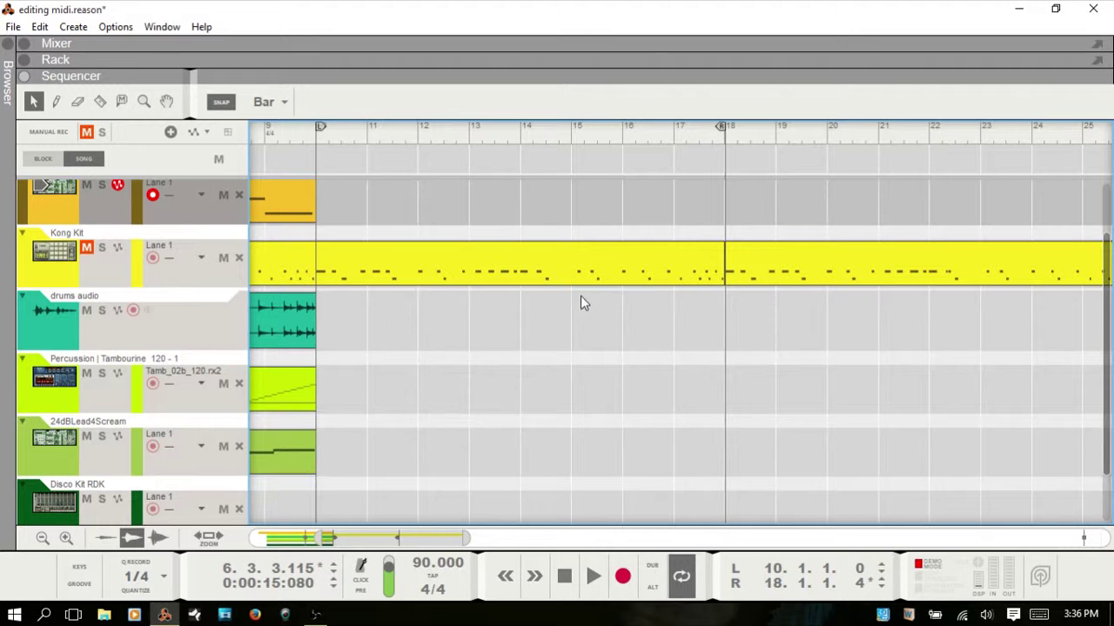
left_click(601, 282)
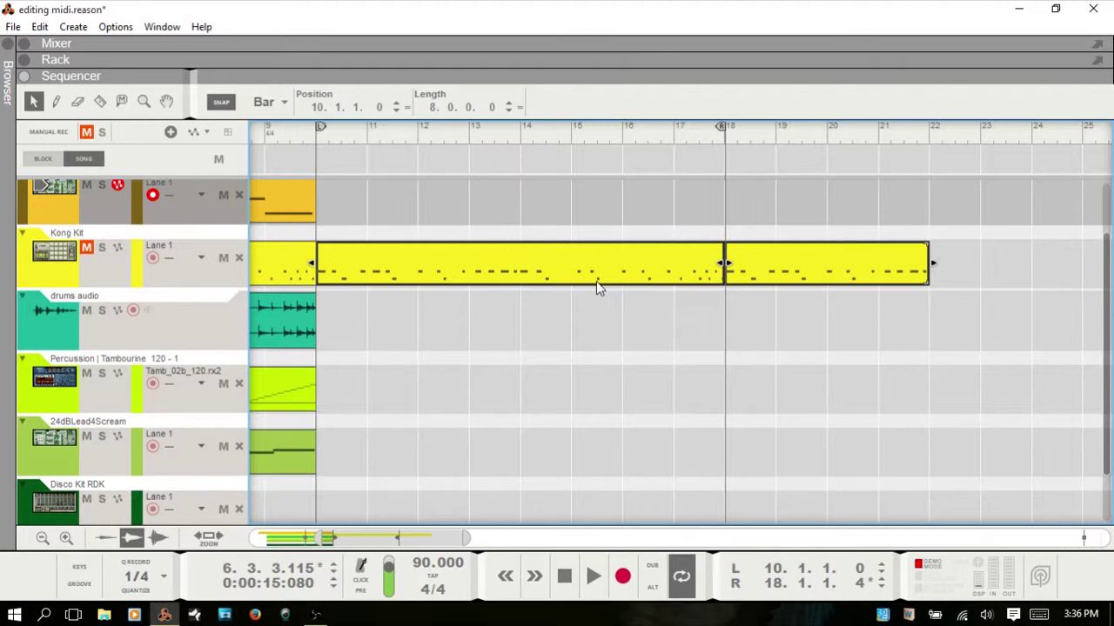
left_click(423, 326)
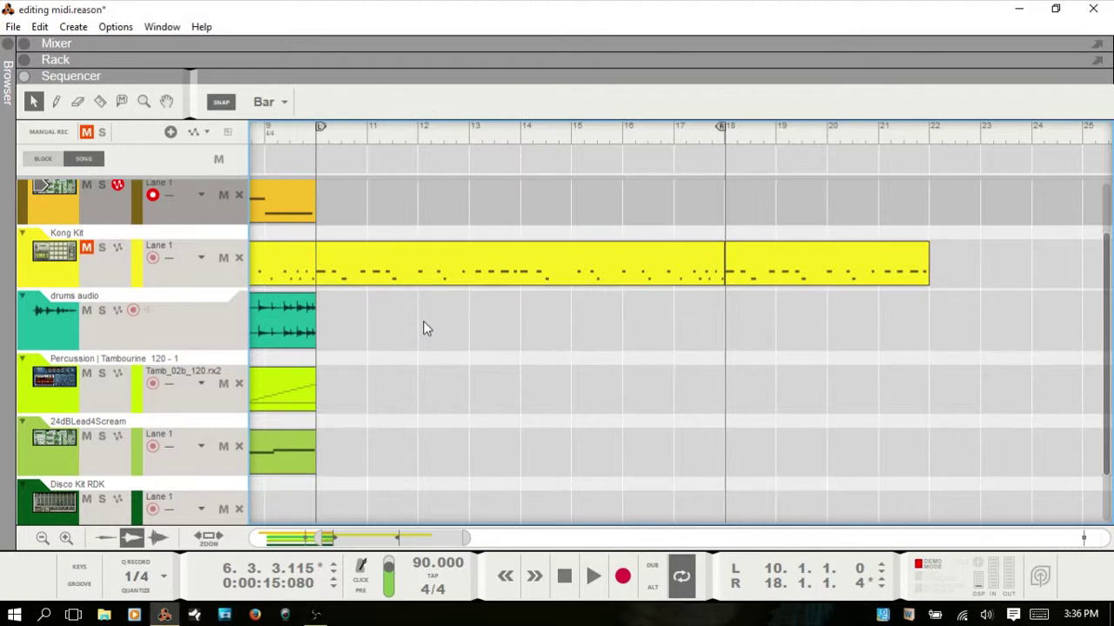
Shorten the Kong Kit copy at bar 10 to 2 bars and match the length of the bar 18 copy to it
left_click(536, 264)
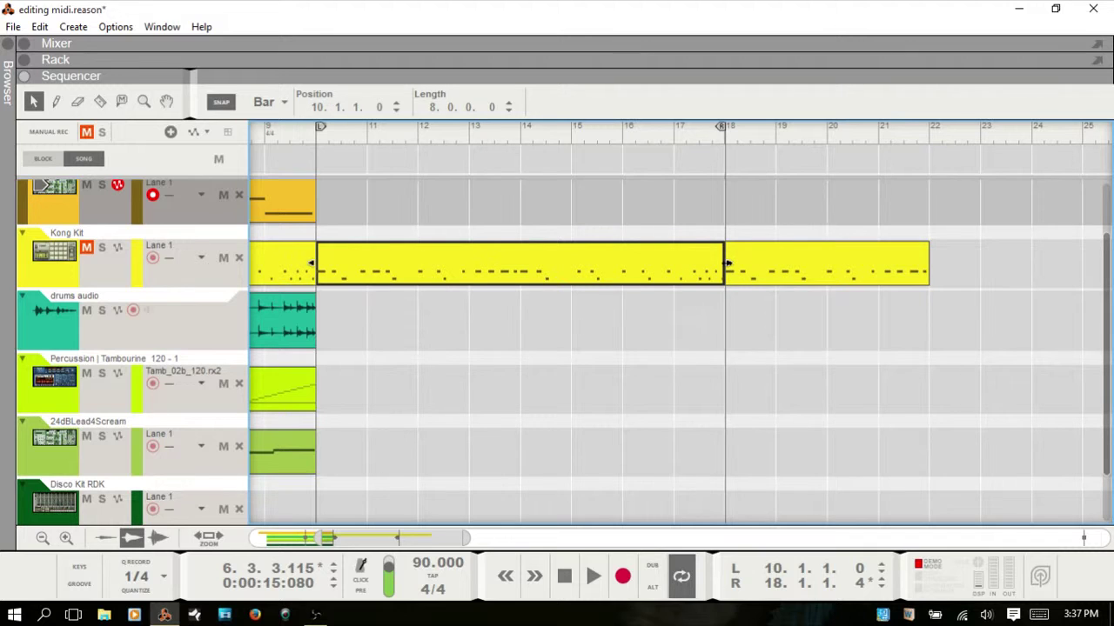
left_click_drag(728, 266, 417, 262)
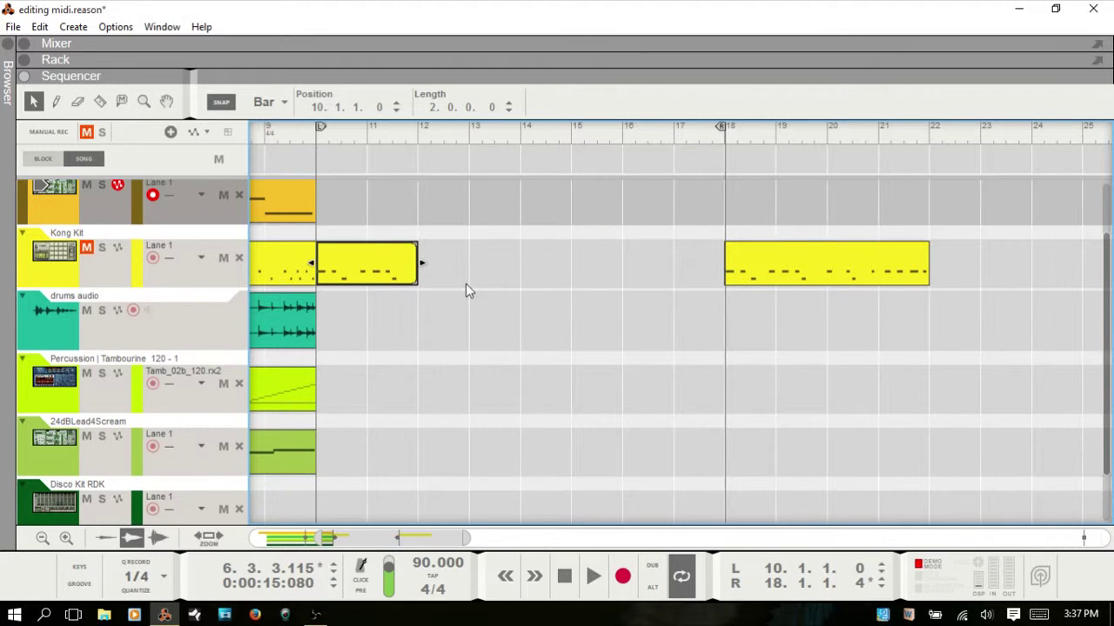
left_click(444, 318)
left_click(387, 272)
left_click(794, 271, "shift")
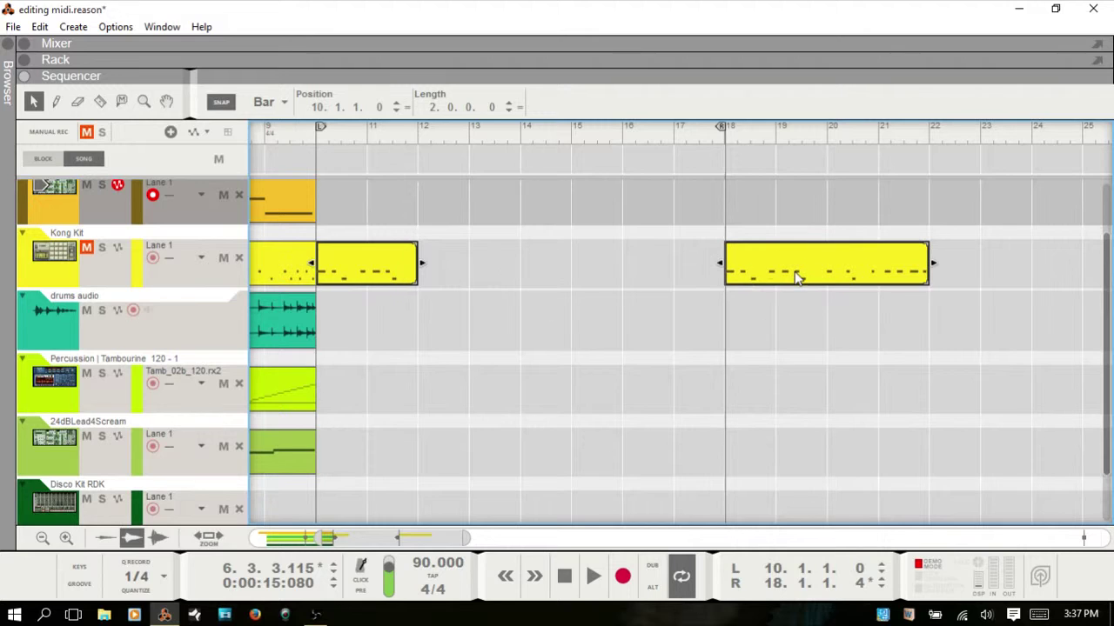
left_click(519, 109)
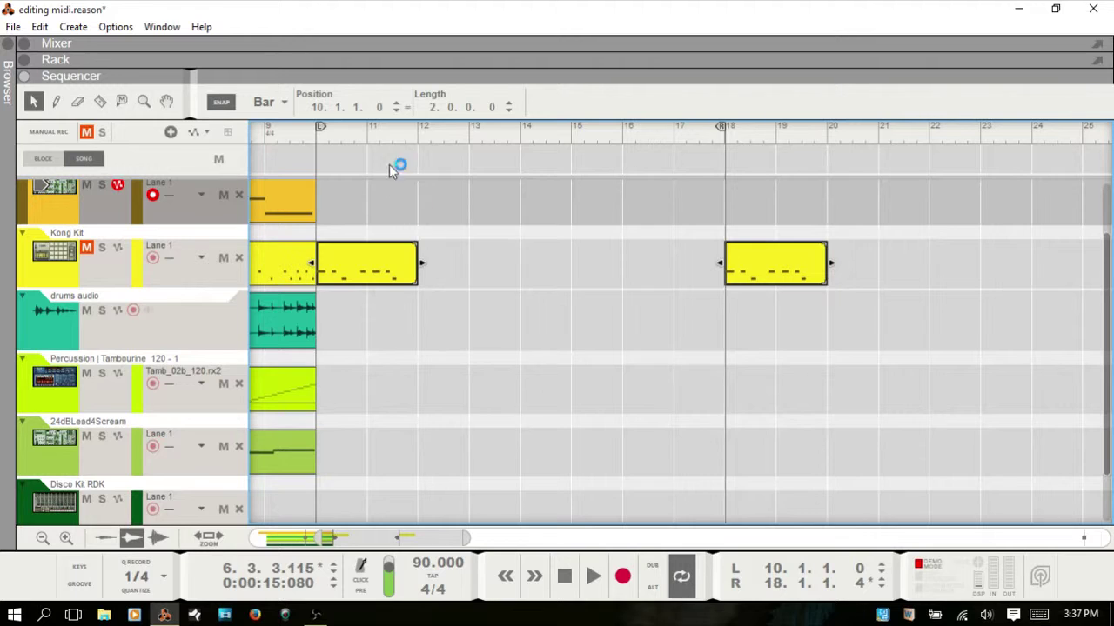
Match the positions of both Kong Kit copies to bar 10, and undo the position match and the 2-bar length changes
left_click(407, 108)
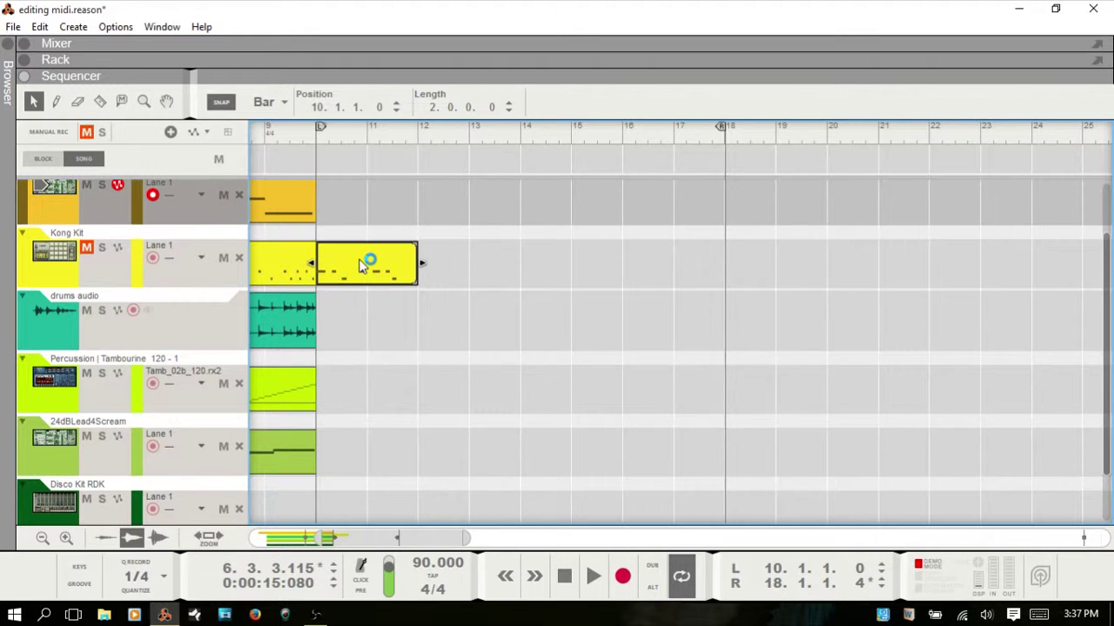
mouse_move(369, 266)
left_mouse_down()
mouse_move(402, 256)
mouse_move(373, 258)
left_mouse_up()
key("ctrl+z")
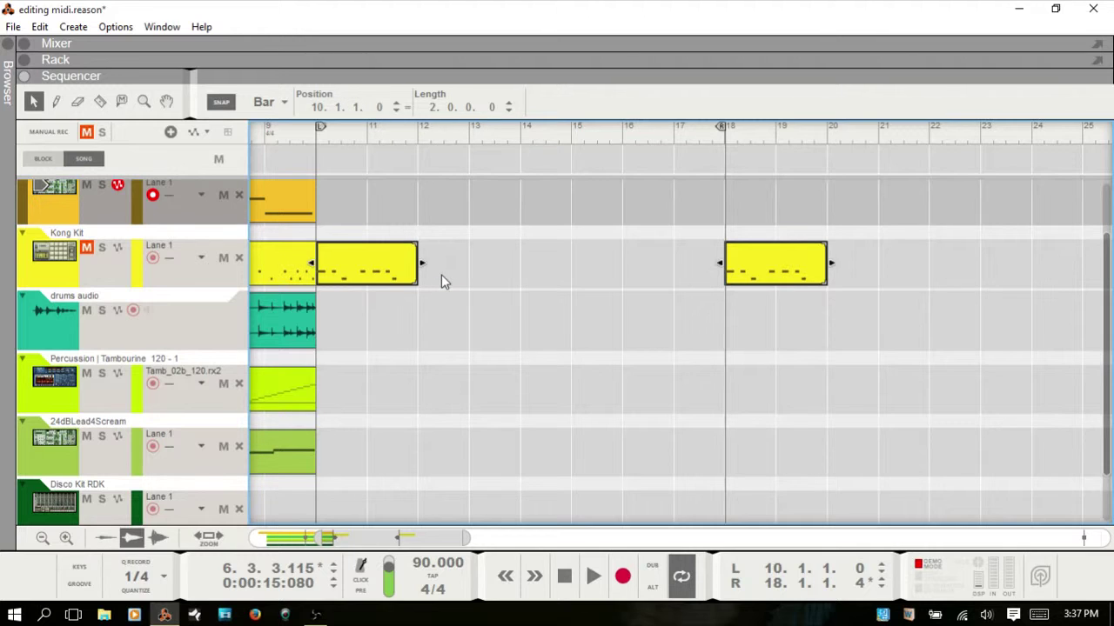
key("ctrl+j")
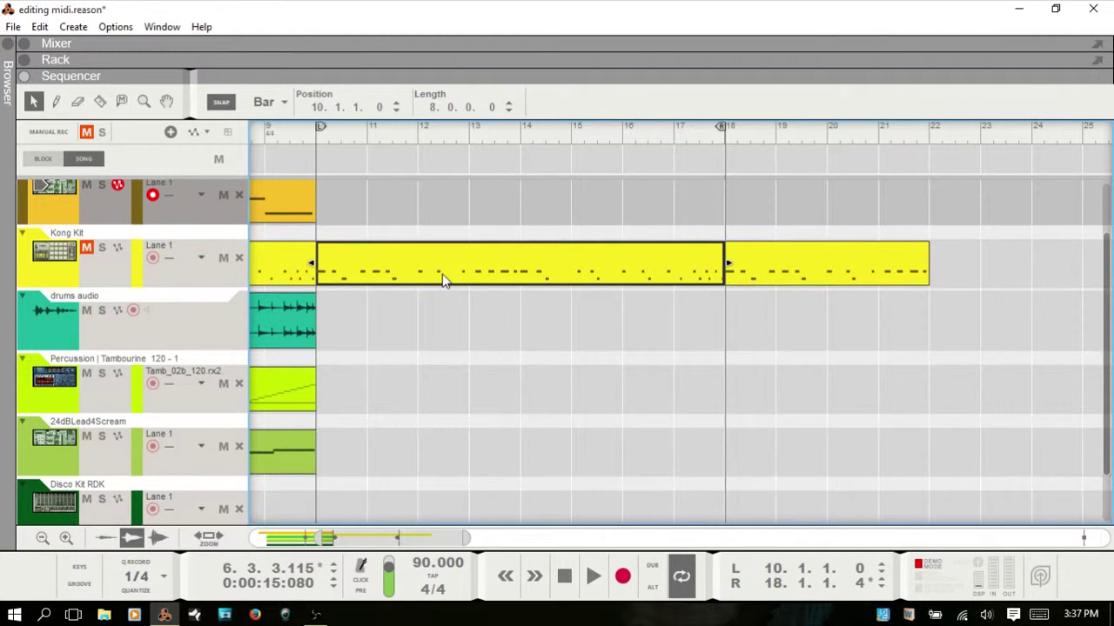
Delete the Kong Kit copies at bars 18 and 10, leaving only the original clip on the lane
left_click(833, 343)
left_click(829, 271)
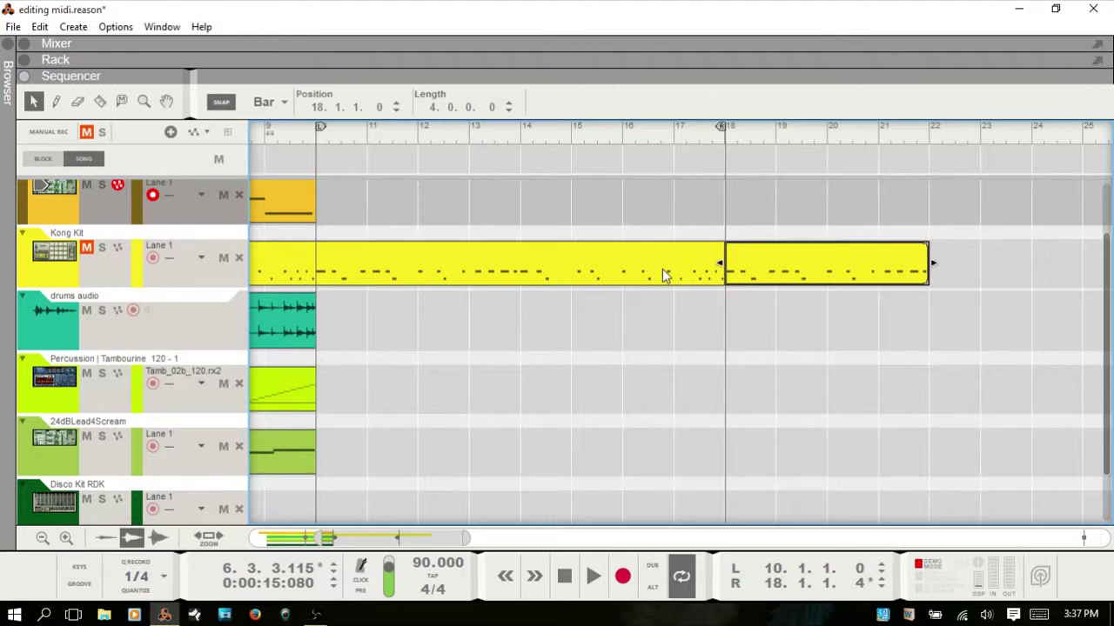
key("Delete")
left_click(476, 270)
key("Delete")
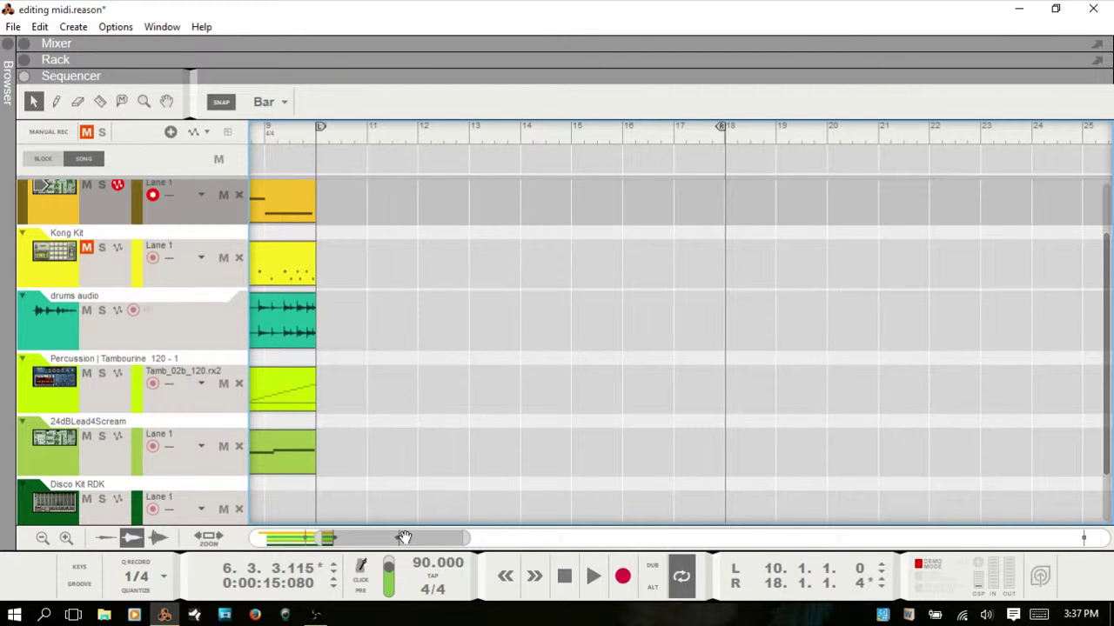
left_click_drag(403, 537, 323, 537)
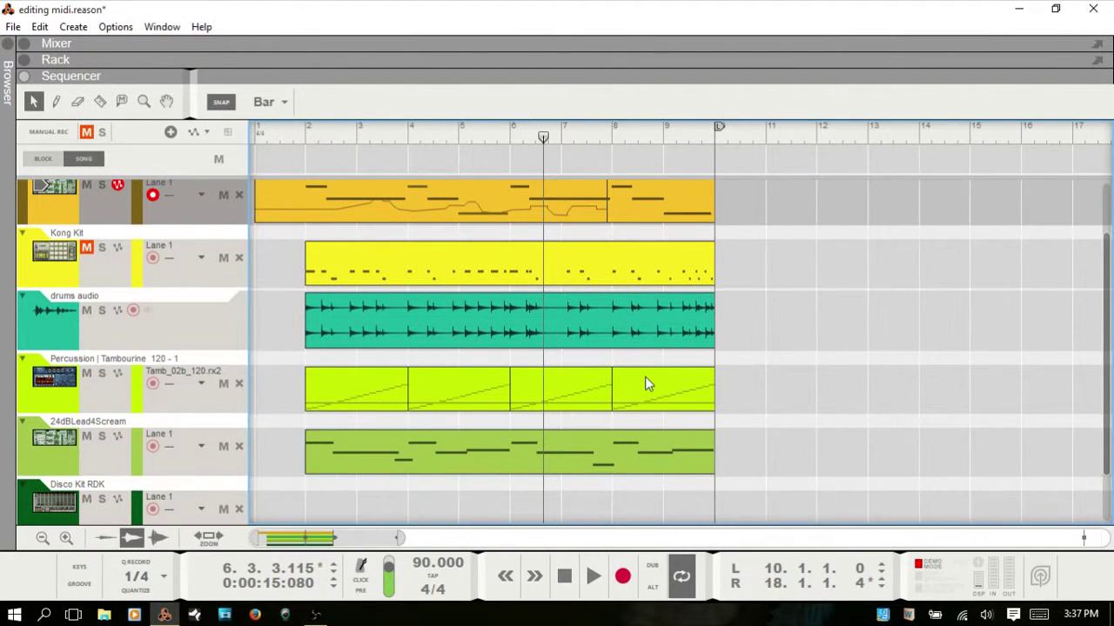